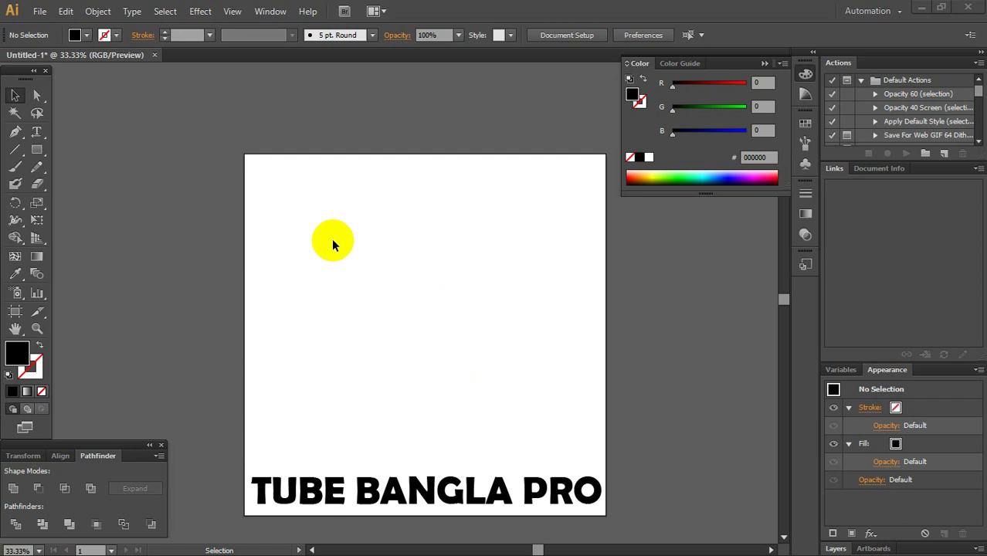
scroll(332, 239, "up", 1)
scroll(332, 239, "down", 1)
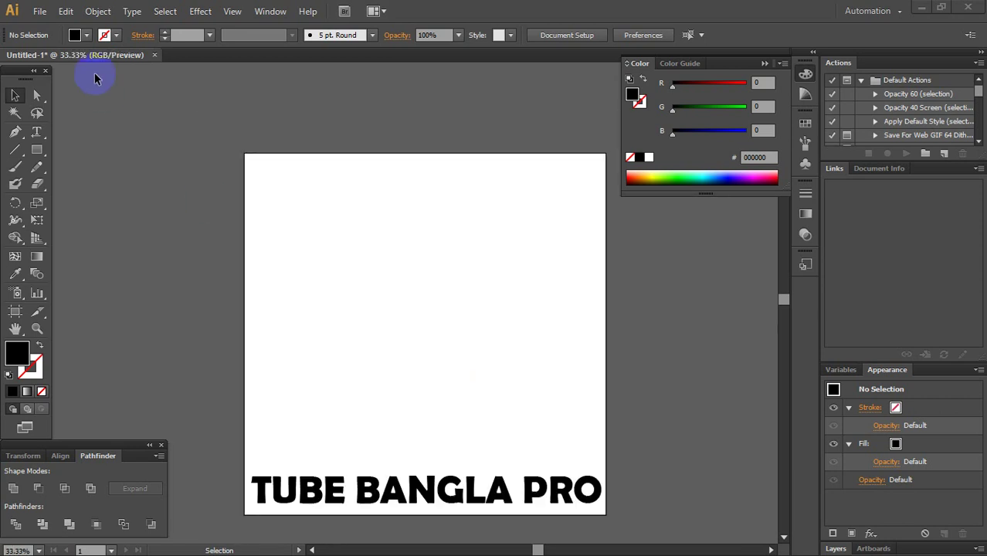
left_click(40, 11)
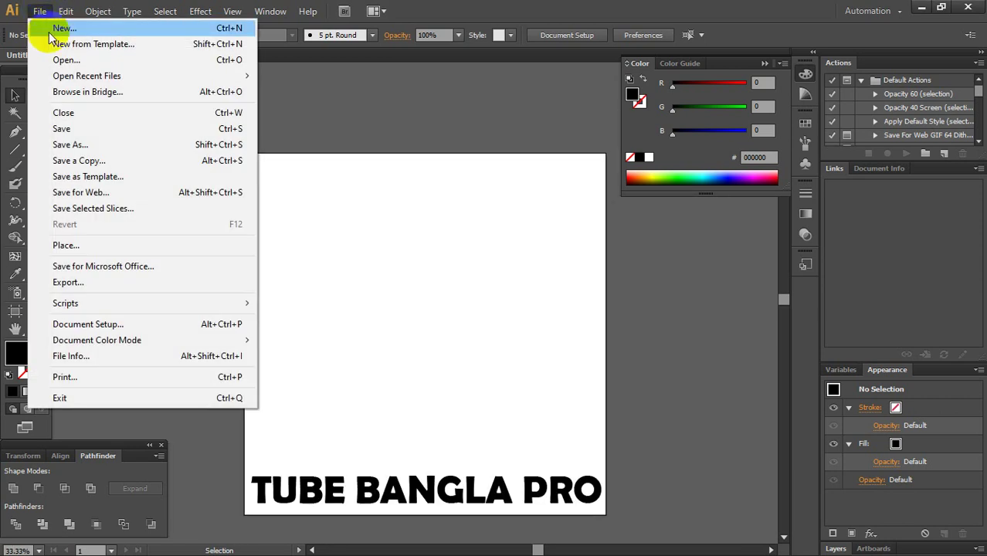
left_click(49, 31)
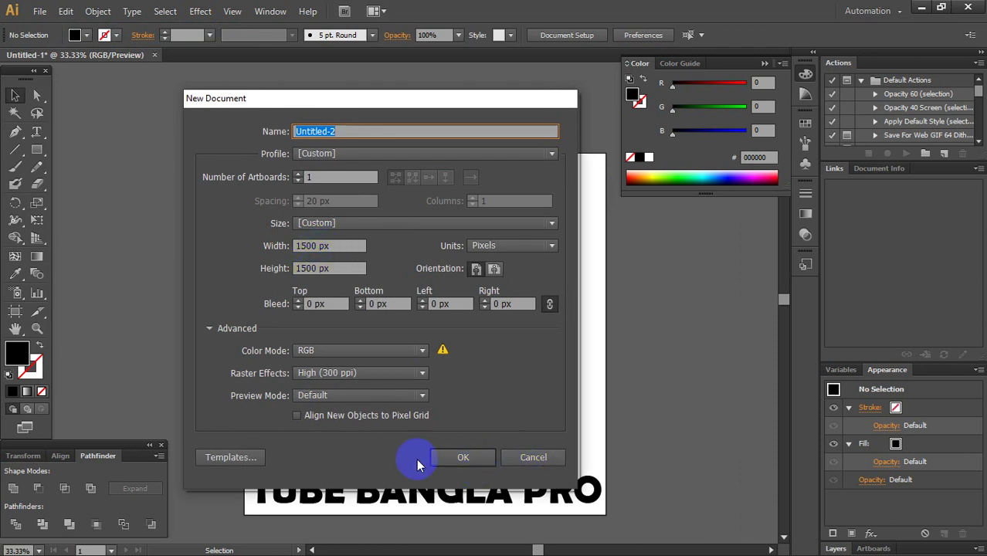
left_click(531, 458)
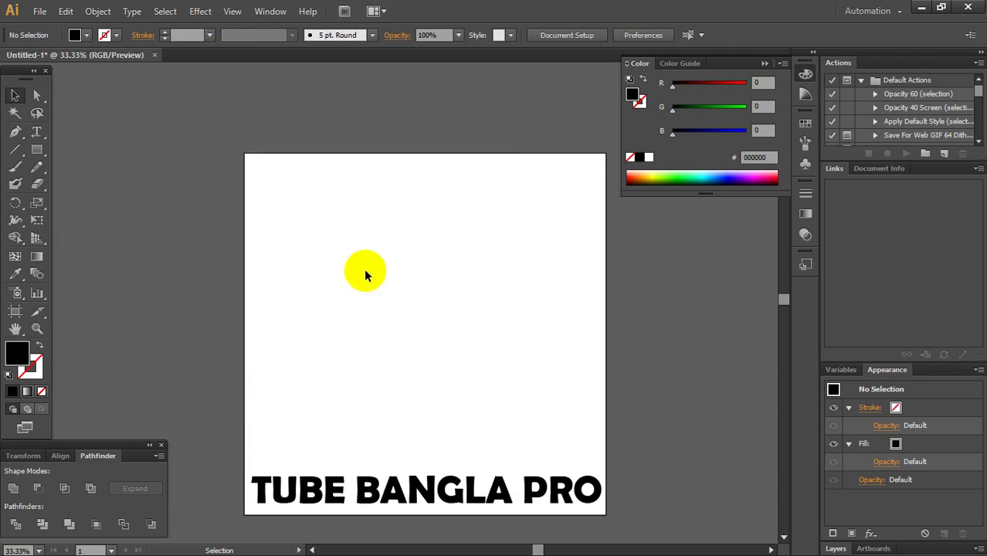
- Draw a black square in the middle of the artboard with the Rectangle tool and shift it slightly up and left
left_click(31, 151)
left_click(66, 153)
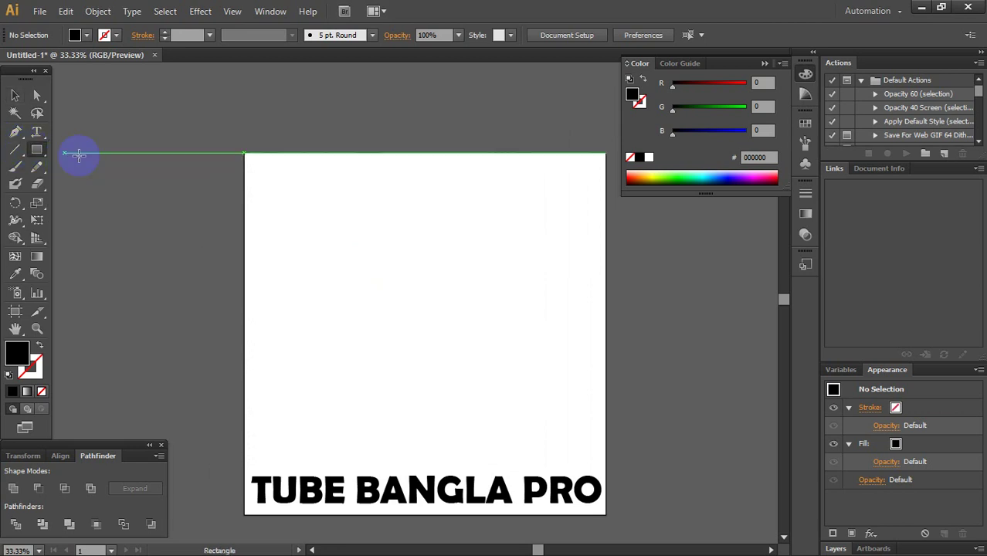
scroll(422, 268, "up", 1)
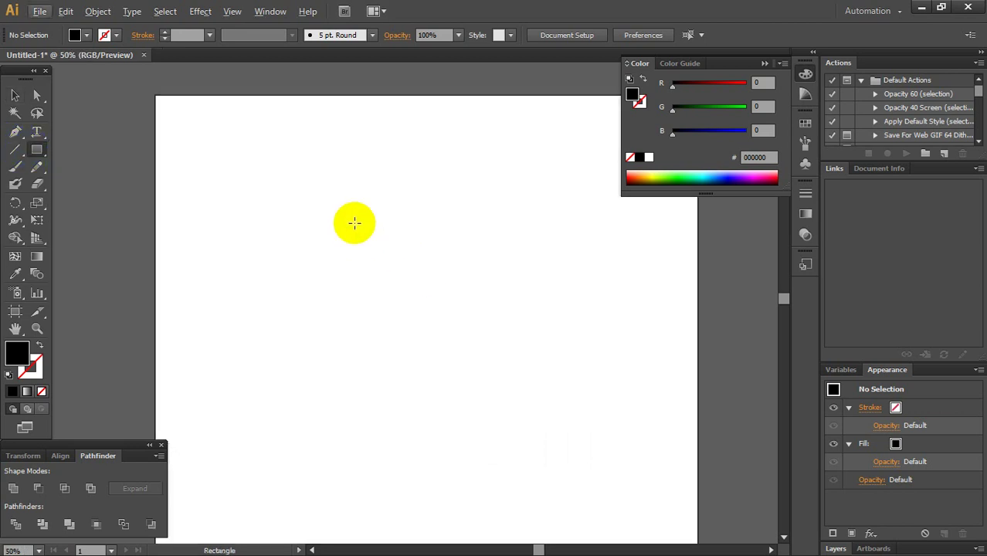
left_click_drag(354, 223, 502, 393)
left_click(15, 94)
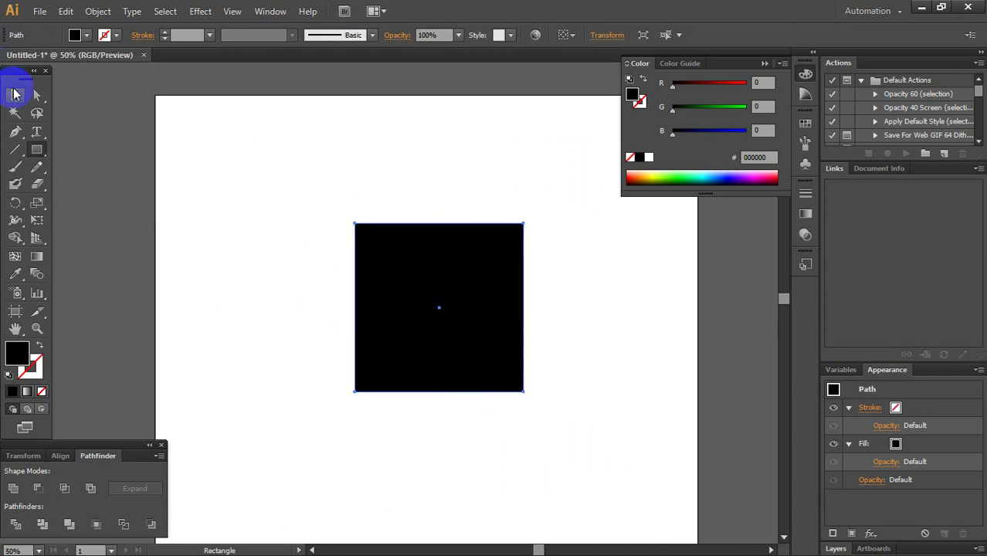
left_click(352, 230)
left_click_drag(439, 297, 406, 273)
left_click(541, 300)
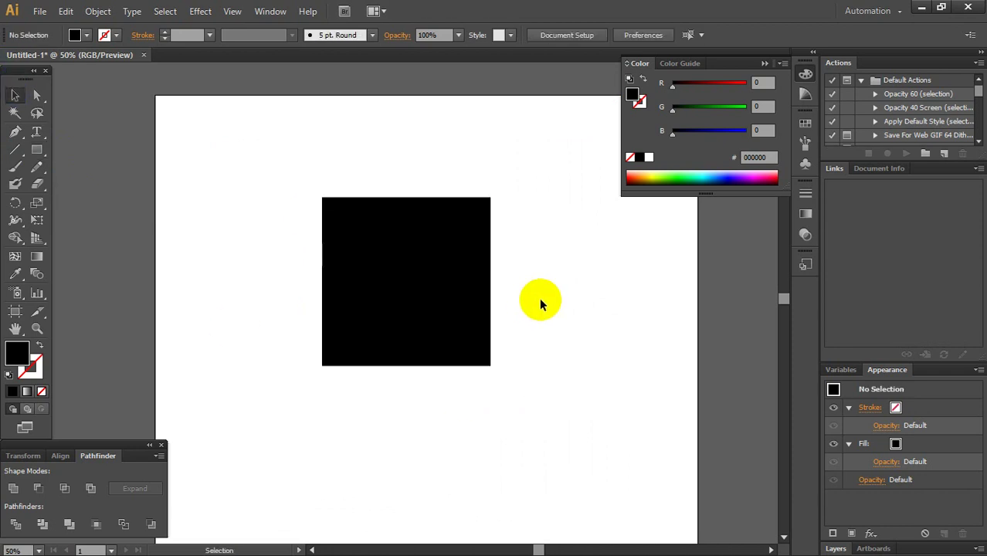
- Try the default white-to-black linear gradient on the square and undo it
left_click(415, 283)
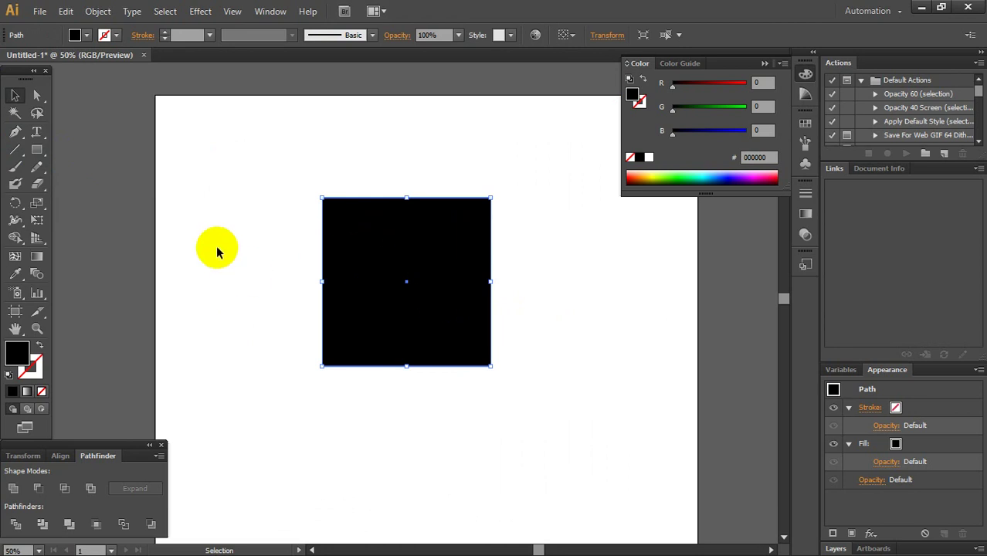
left_click(198, 236)
left_click(421, 241)
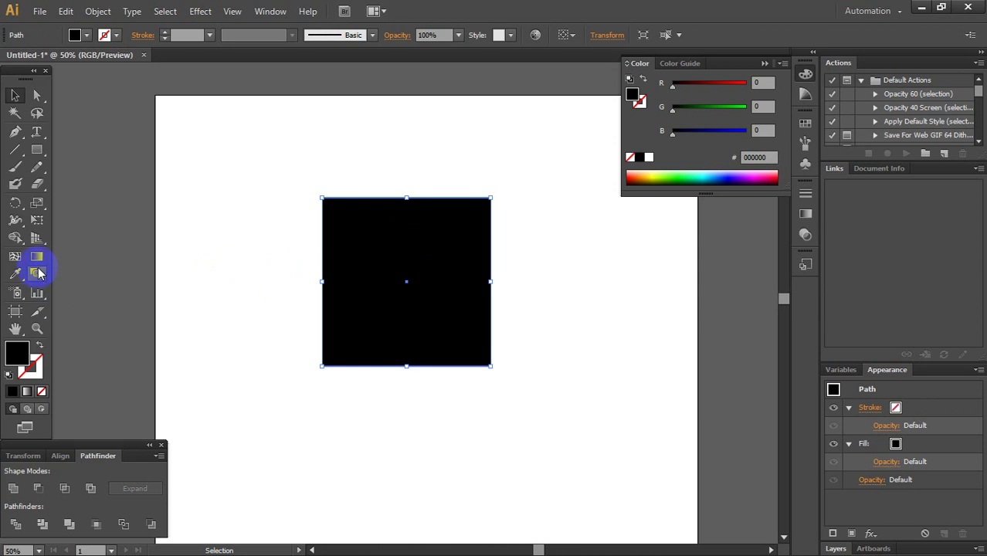
left_click(38, 258)
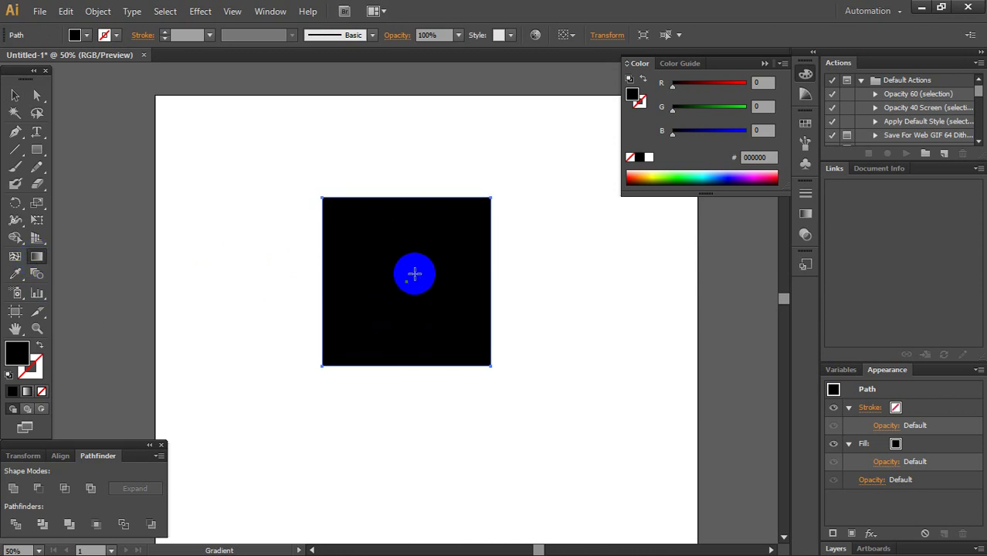
left_click(414, 275)
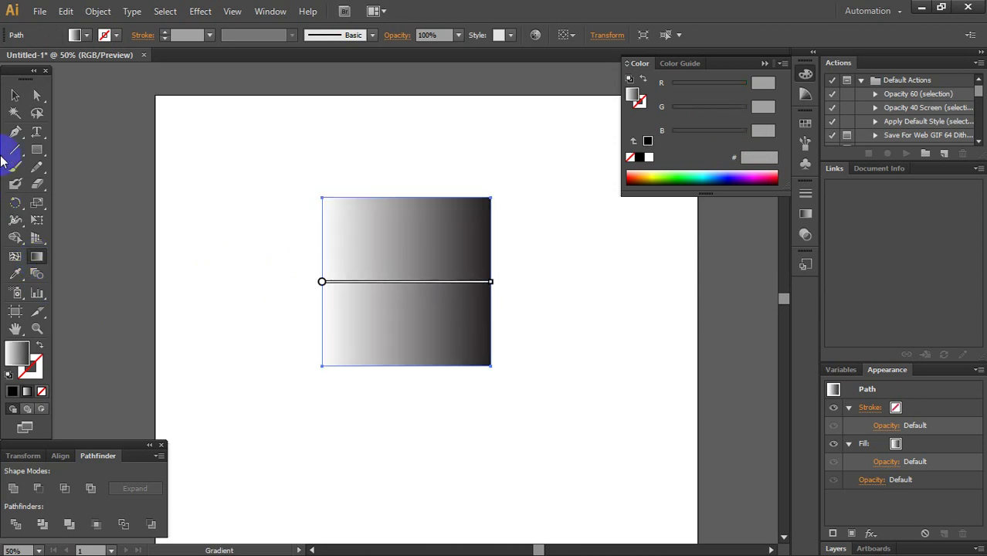
left_click(14, 95)
left_click(182, 248)
left_click(456, 282)
key("ctrl+z")
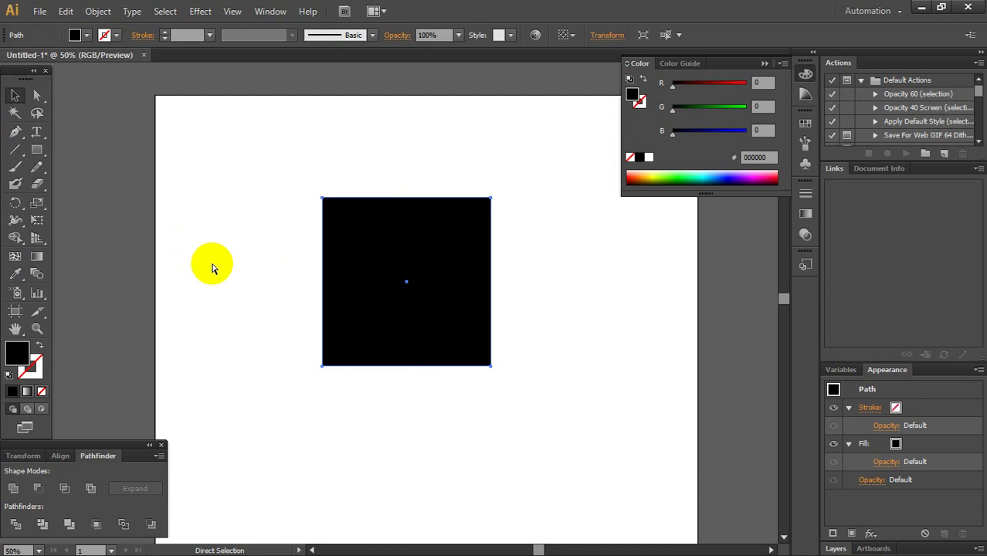
- Fill the black square with the default white-to-black linear gradient using the Gradient tool
left_click(212, 264)
left_click(36, 256)
left_click_drag(478, 284, 401, 272)
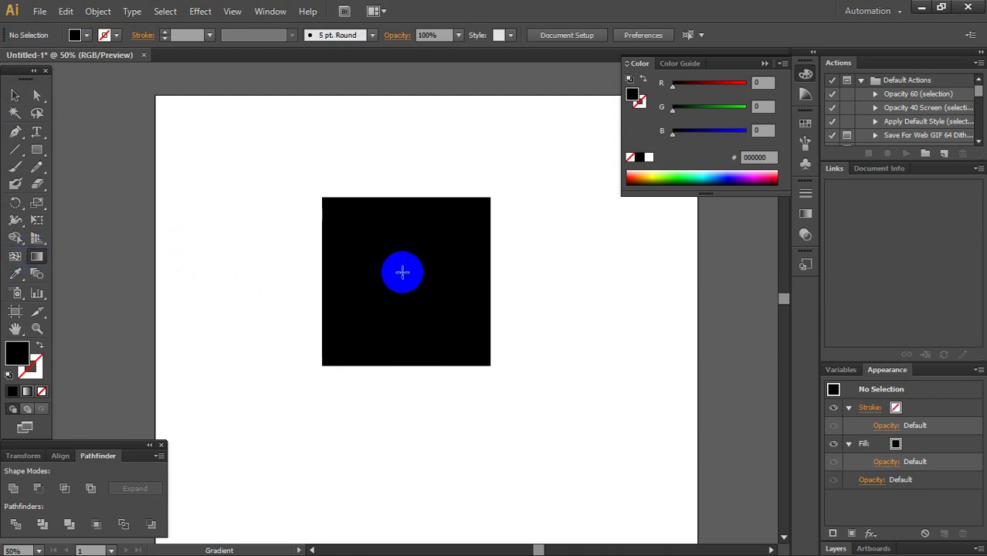
left_click(402, 272)
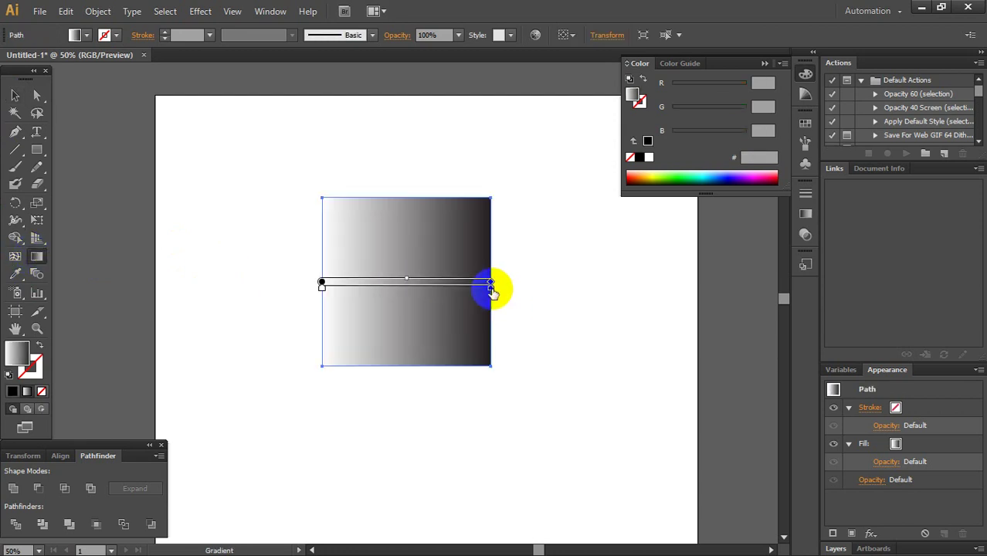
- Recolour the gradient's black end stop, trying several colour swatches and settling on the tan swatch C2B59B
scroll(491, 291, "up", 1)
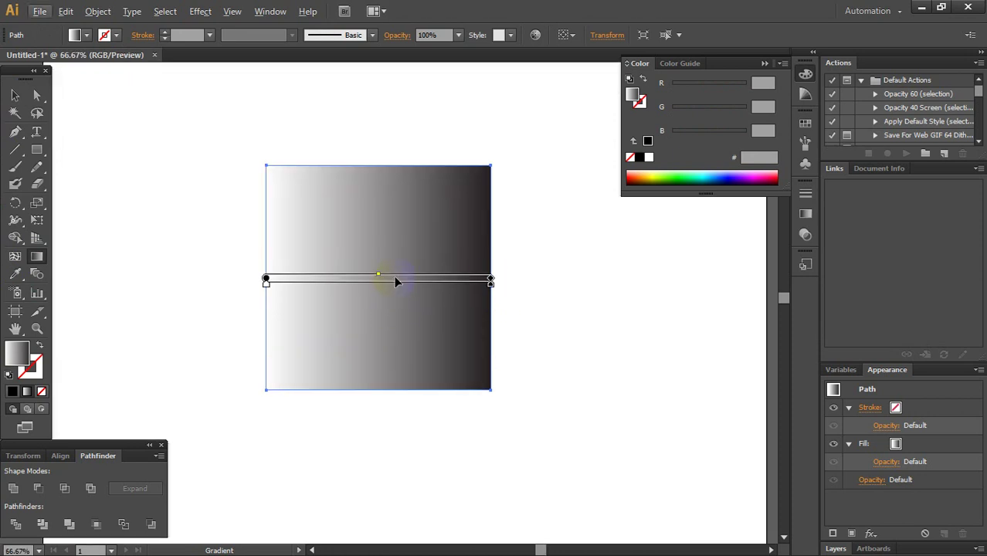
left_click(490, 285)
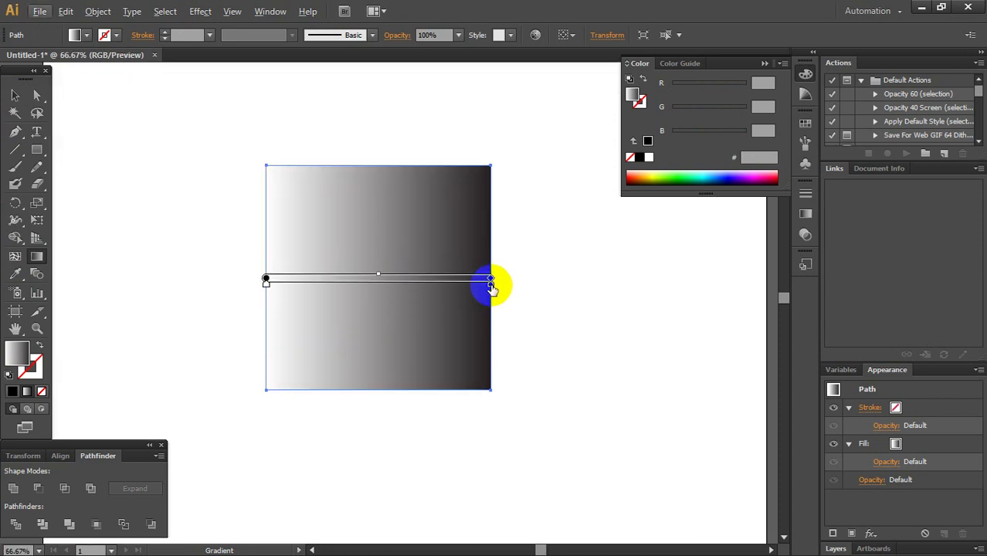
left_click(491, 287)
double_click(491, 287)
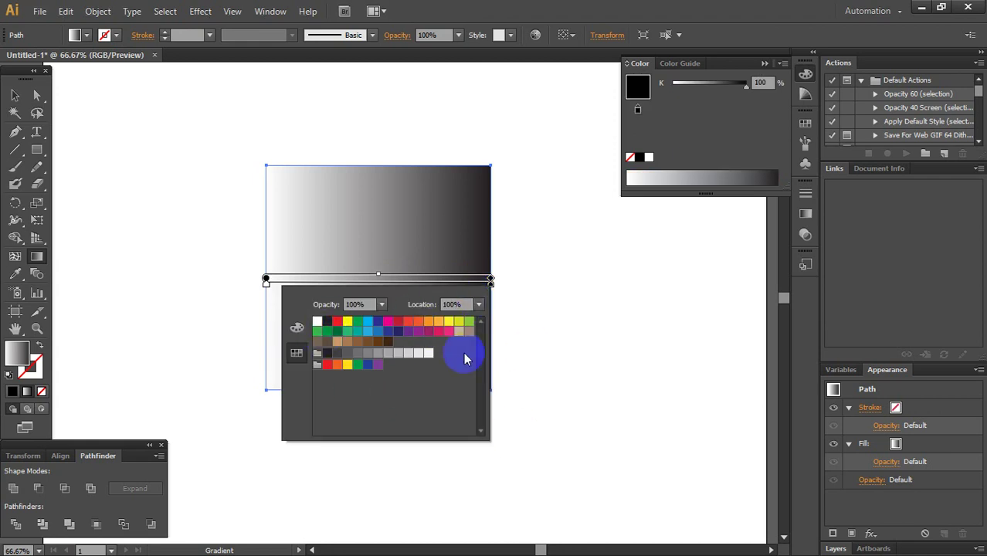
left_click(296, 328)
left_click(296, 352)
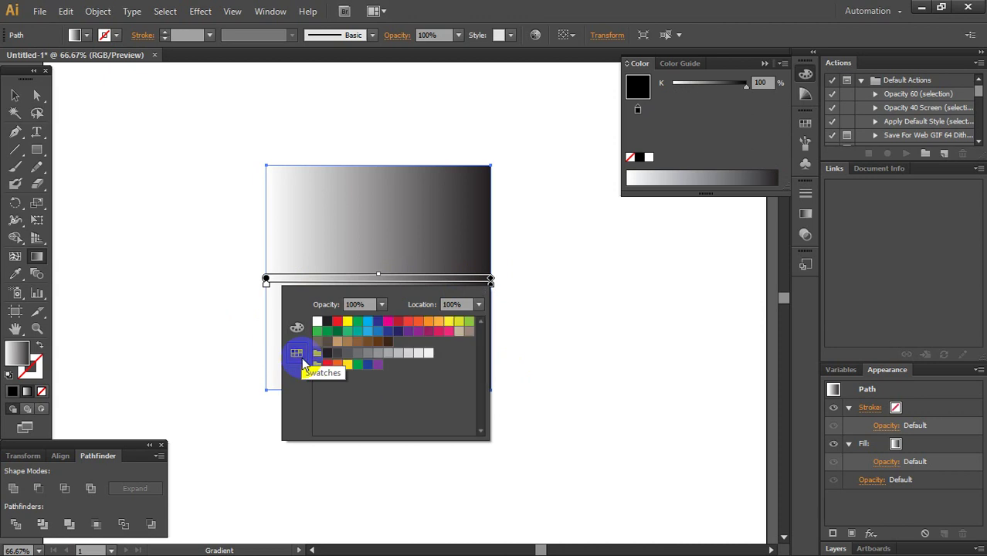
left_click(448, 332)
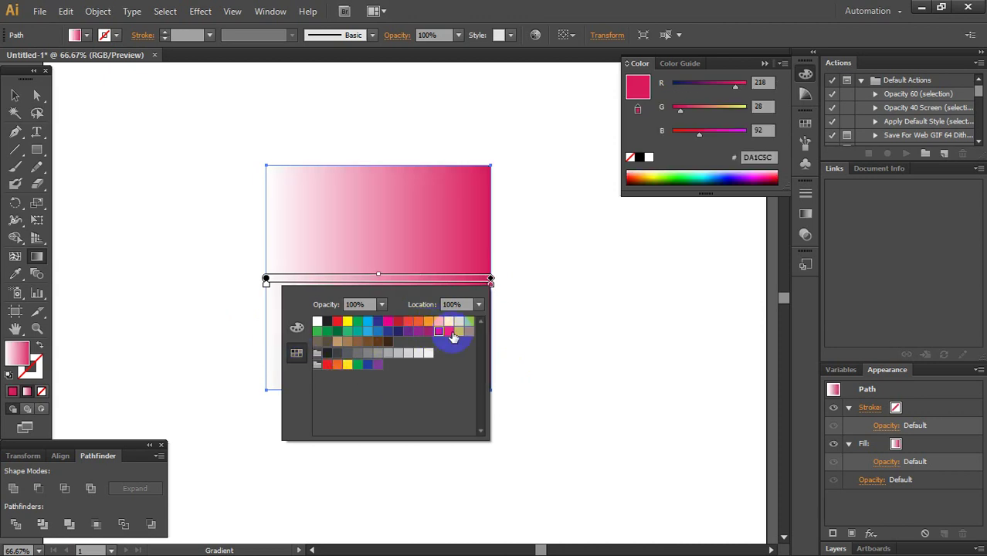
left_click(403, 332)
left_click(370, 331)
left_click(336, 323)
left_click(357, 341)
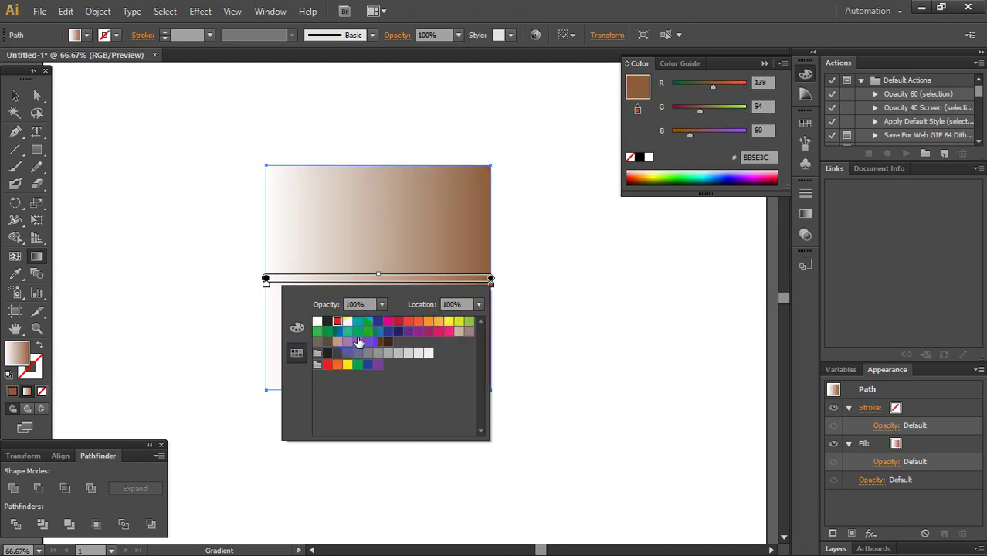
left_click(388, 331)
left_click(460, 332)
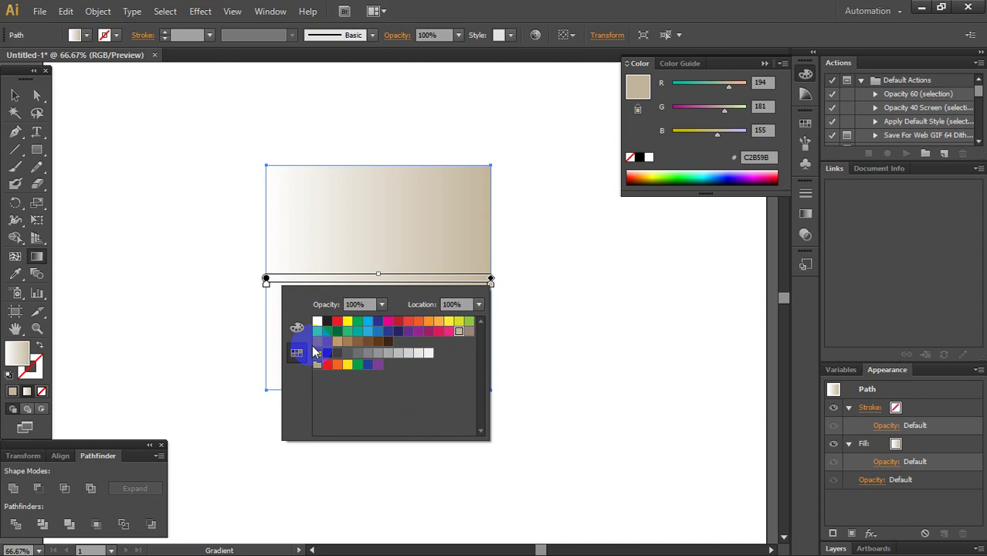
left_click(393, 278)
left_click(11, 97)
left_click(410, 244)
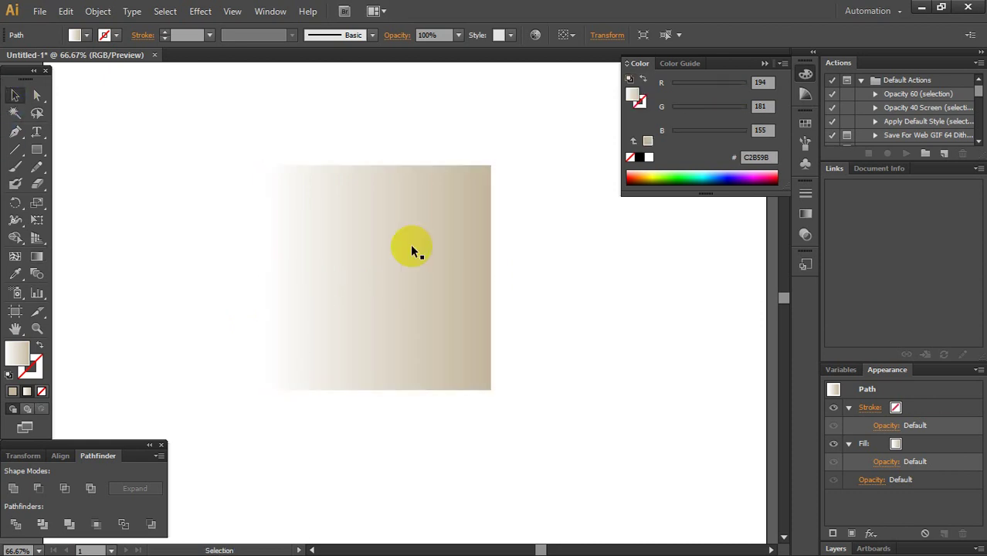
- Display the gradient settings for the square's white-to-tan fill and return to the Selection tool
left_click(37, 256)
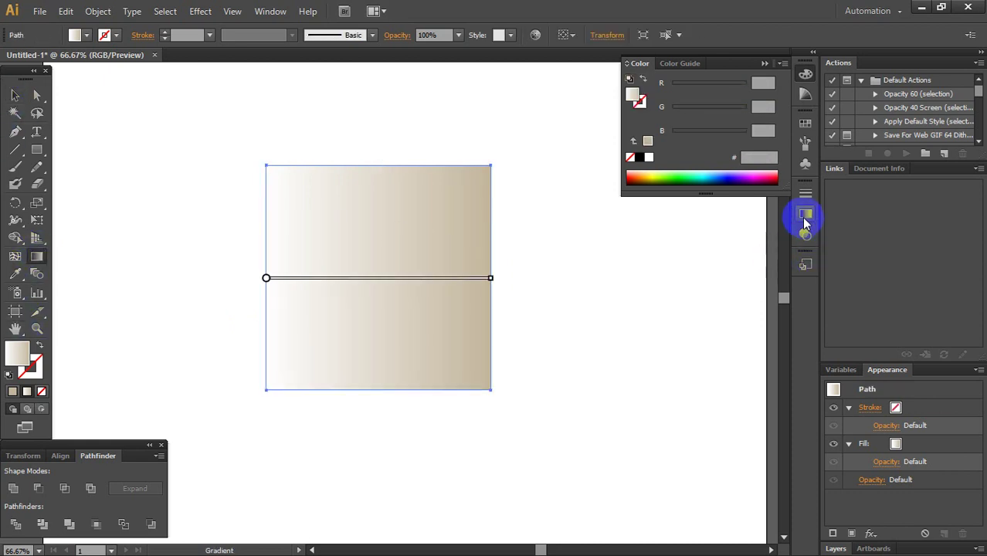
left_click(804, 216)
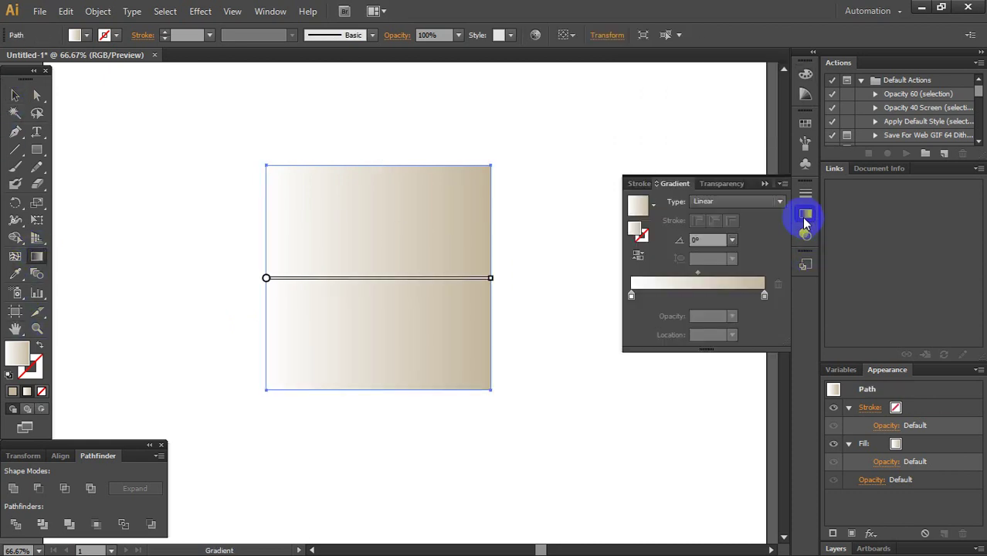
left_click(268, 17)
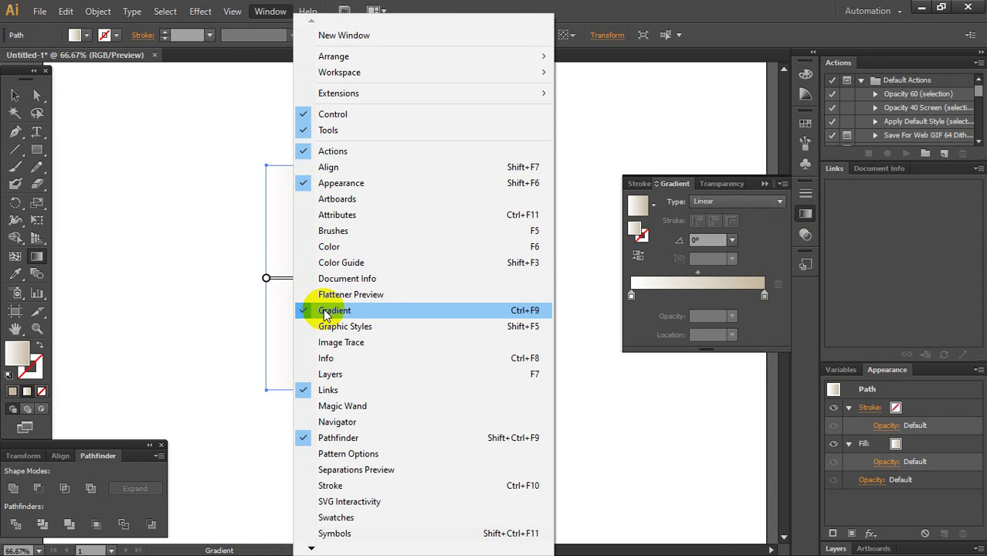
left_click(193, 251)
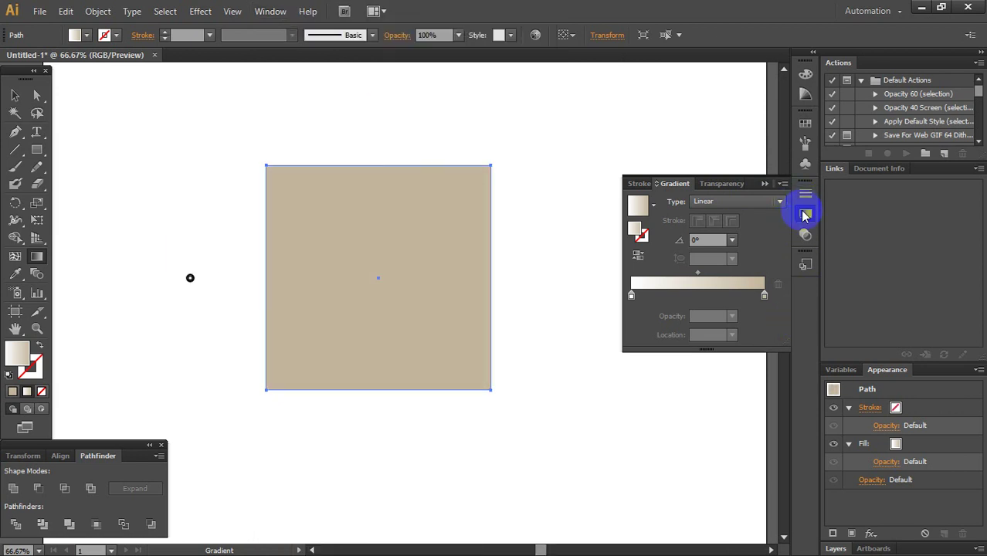
left_click(13, 96)
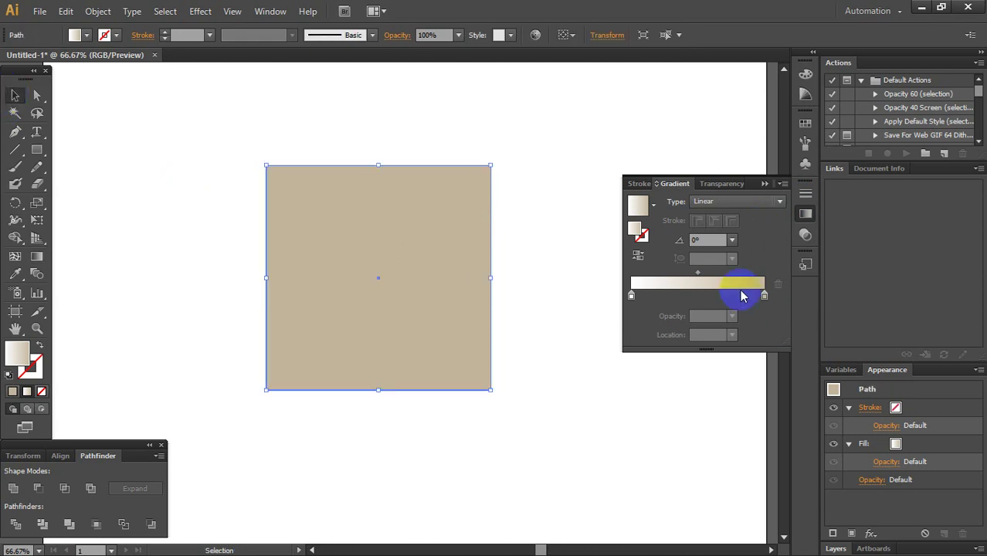
- Switch the square's gradient type to Radial and back to Linear
left_click(716, 204)
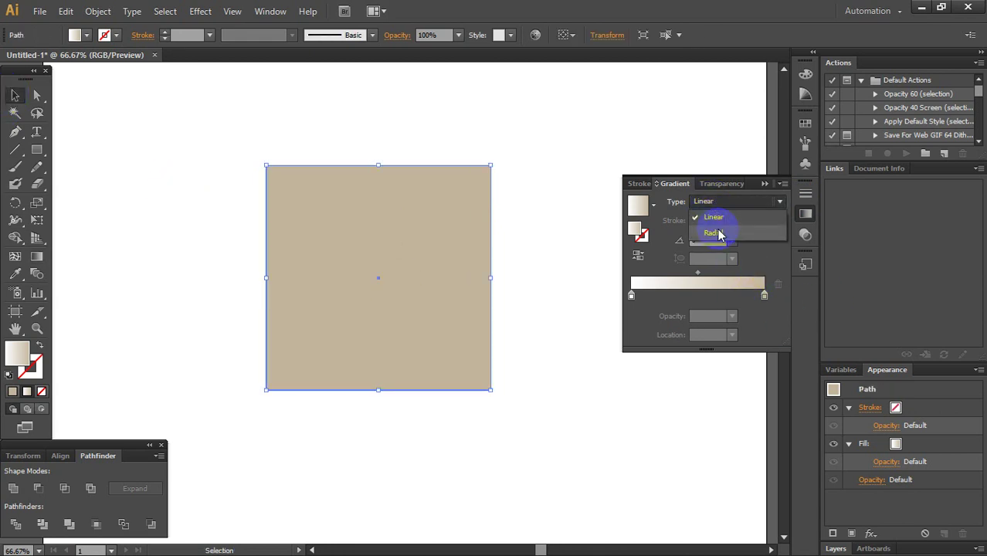
left_click(717, 226)
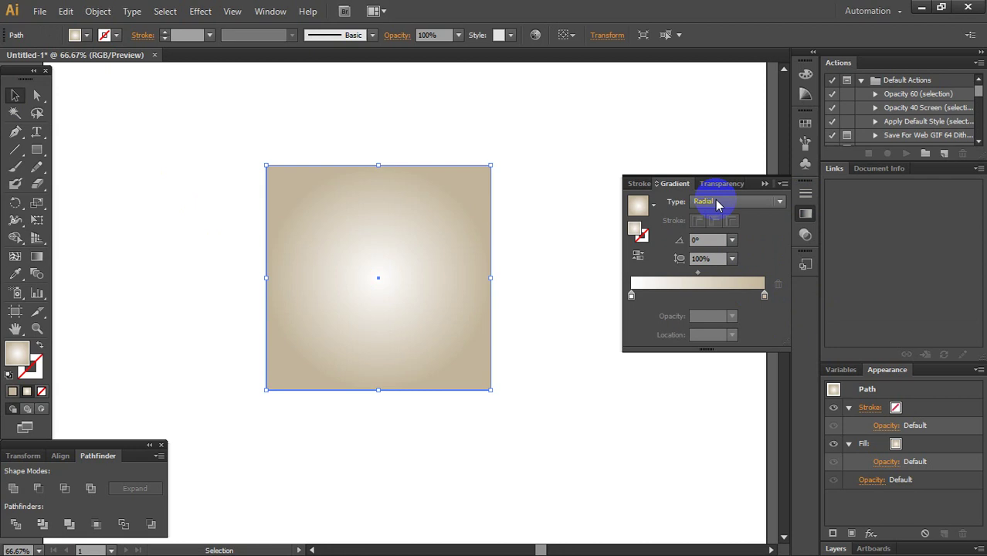
left_click(715, 201)
left_click(718, 214)
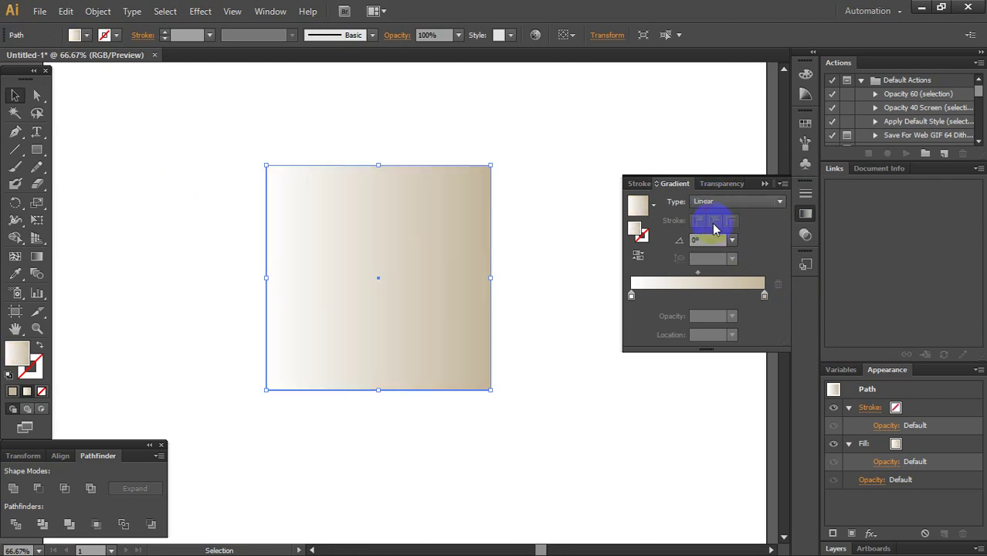
- Reselect the square, preview its fill as a Radial gradient once more and return it to Linear
left_click(555, 280)
left_click(380, 265)
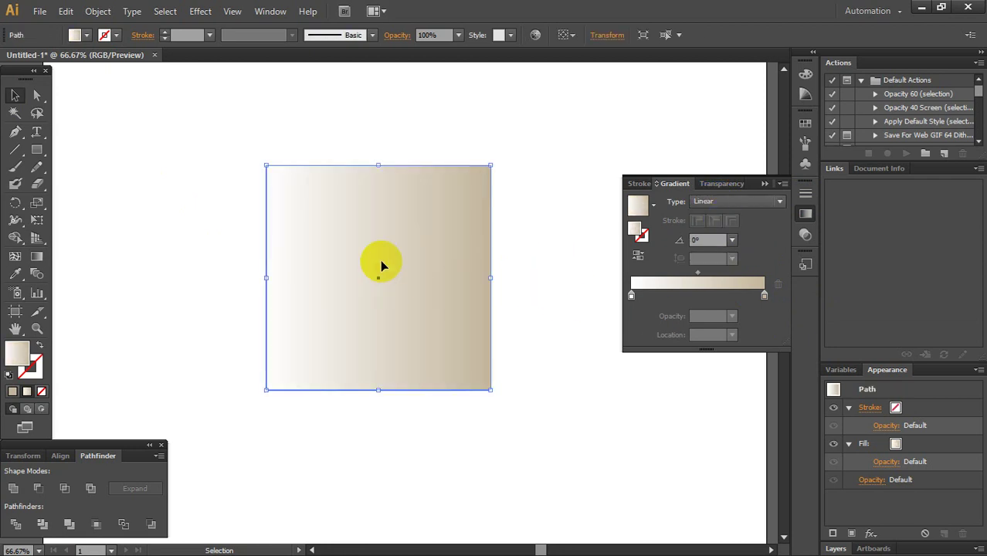
left_click(710, 207)
left_click(710, 227)
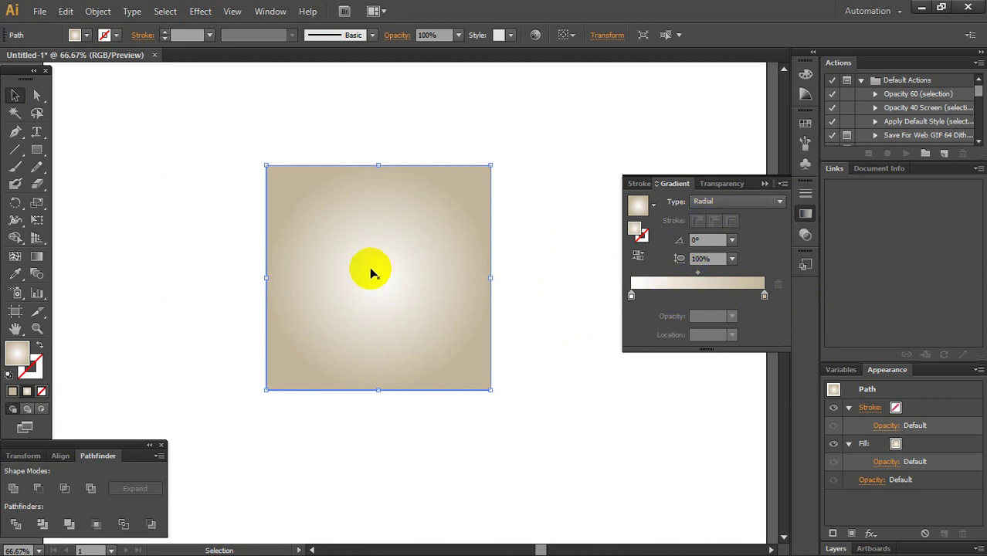
left_click(707, 200)
left_click(719, 219)
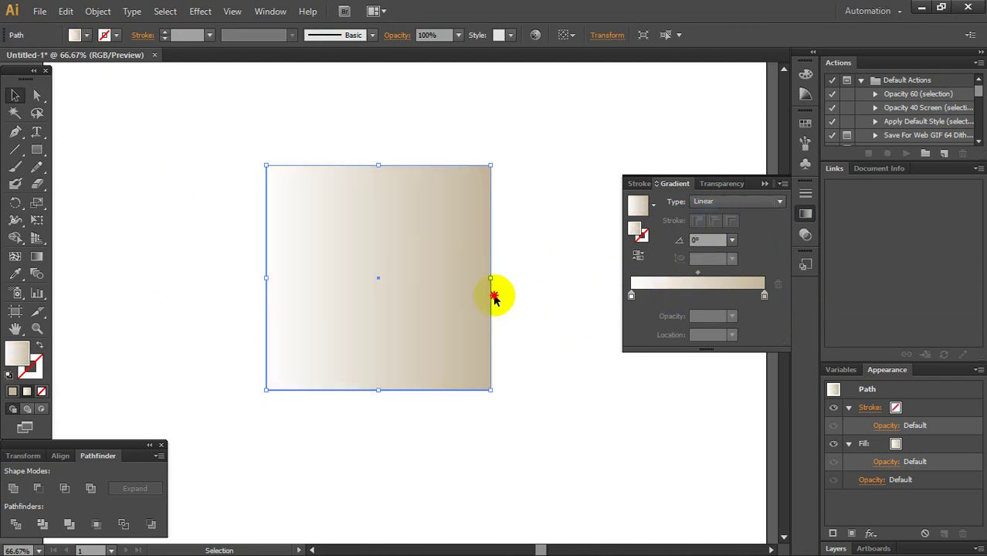
left_click_drag(494, 298, 112, 276)
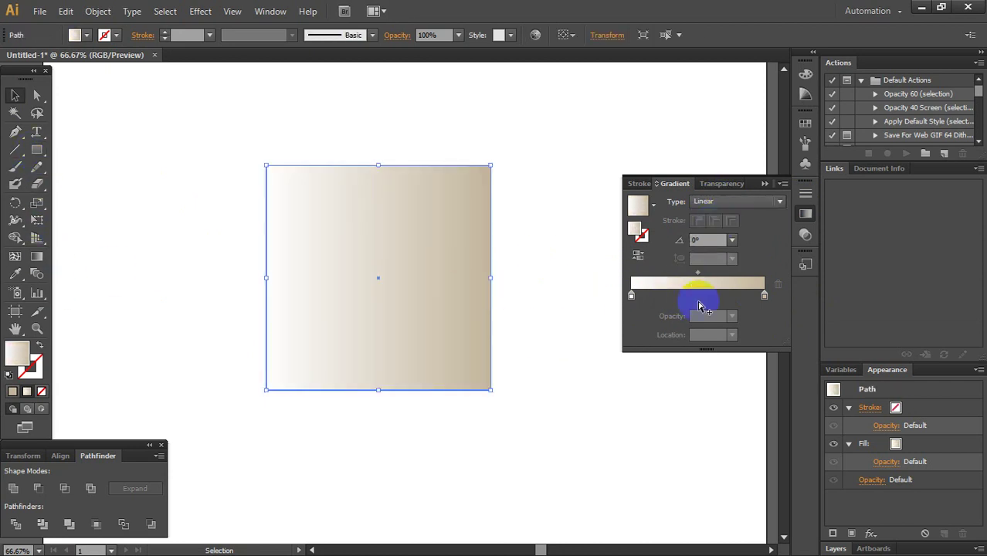
- Recolour the gradient's tan end stop by mixing RGB values, trying several hues and settling on purple 8C7BDA (R 140, G 123, B 218)
left_click(764, 296)
double_click(764, 297)
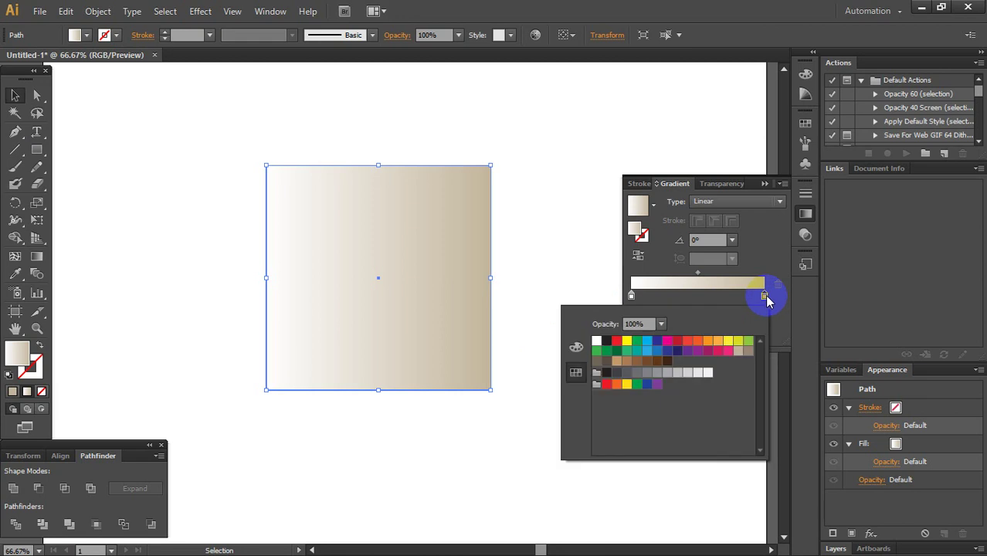
left_click(576, 345)
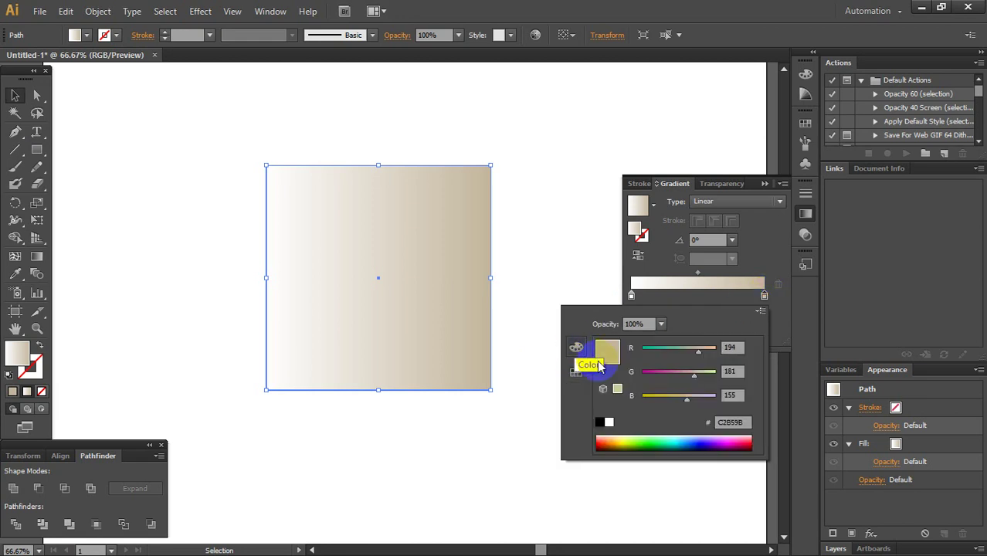
left_click(576, 348)
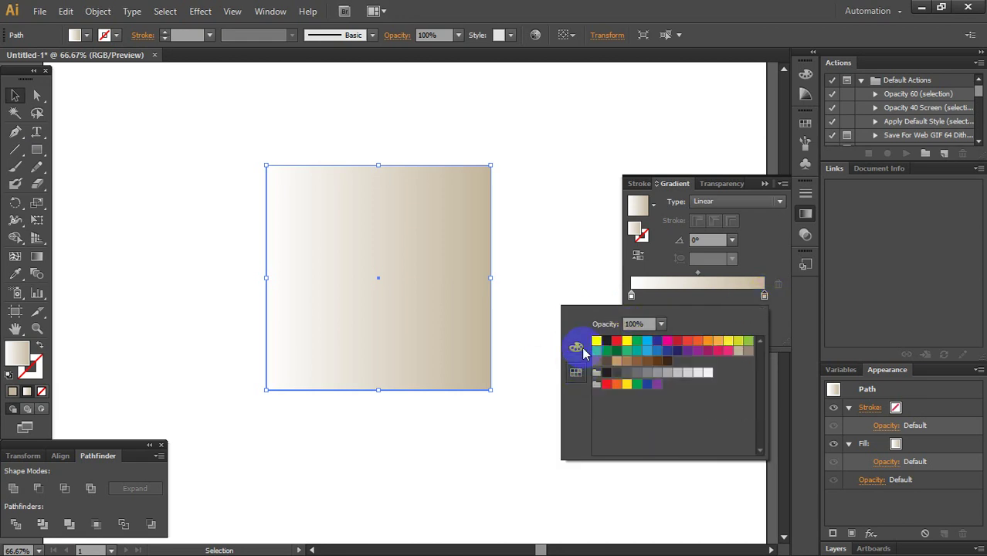
left_click(576, 347)
left_click(576, 371)
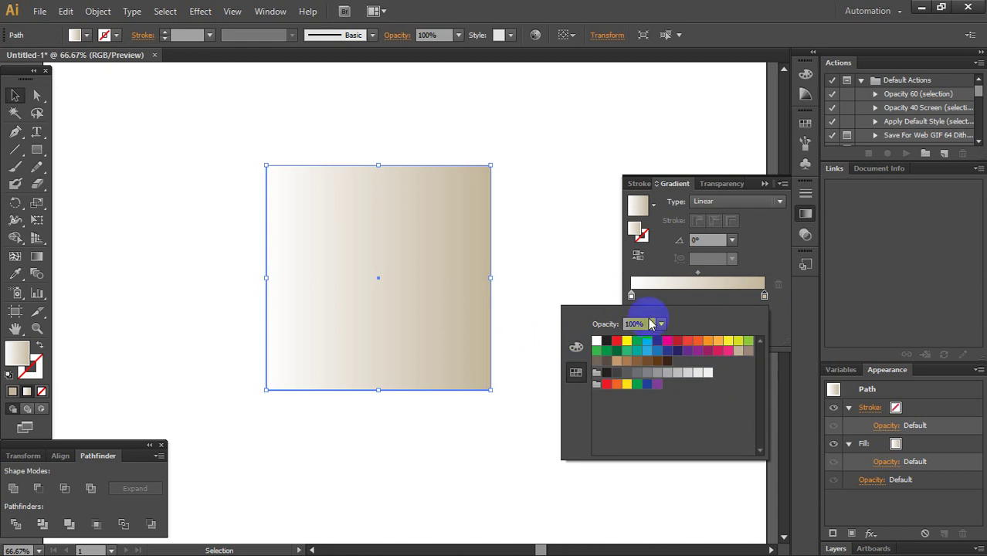
left_click(577, 349)
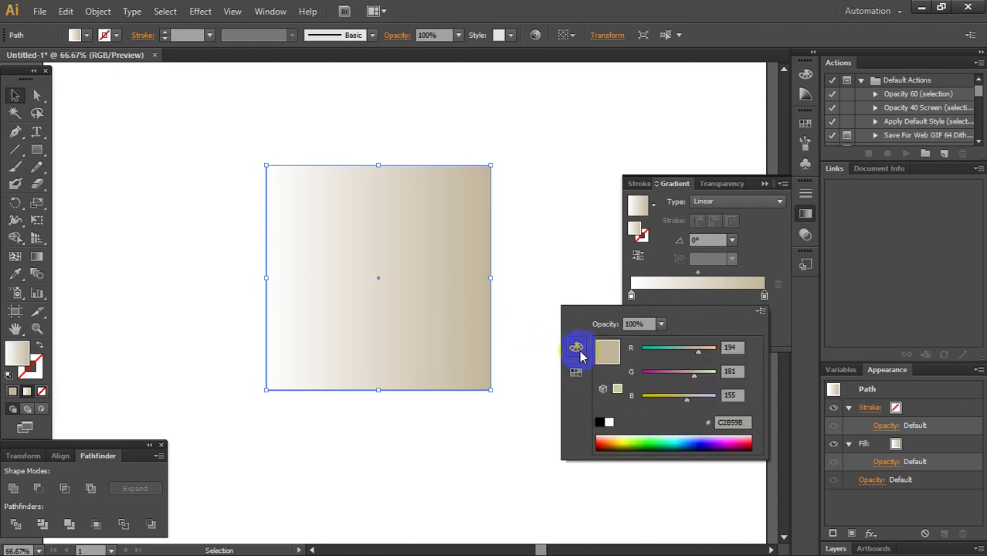
left_click_drag(700, 352, 674, 374)
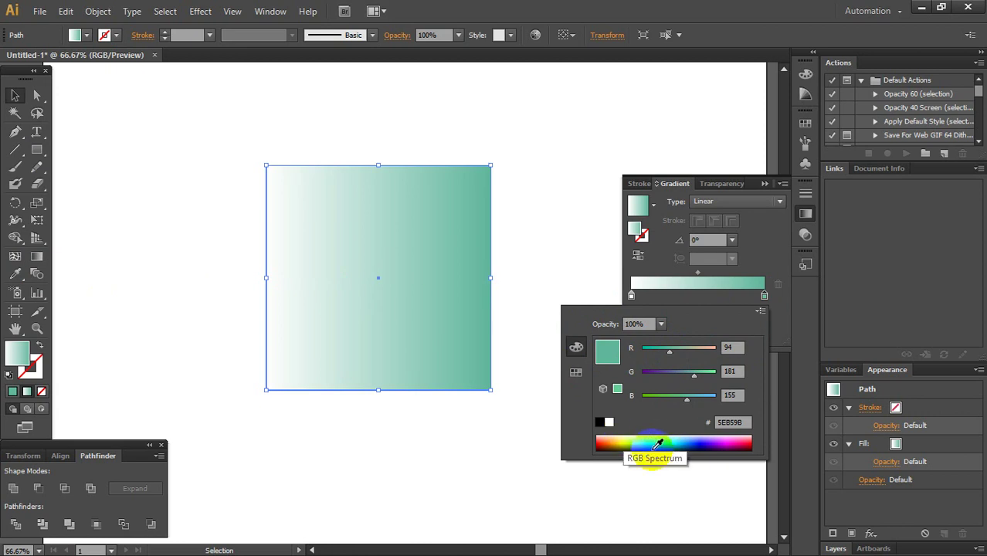
left_click(616, 441)
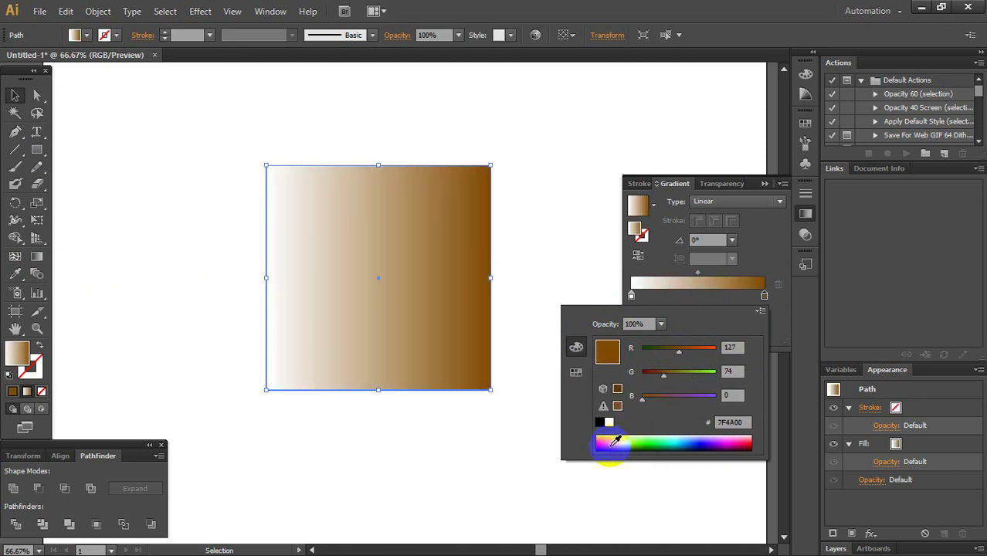
left_click_drag(615, 441, 741, 440)
left_click_drag(676, 398, 705, 399)
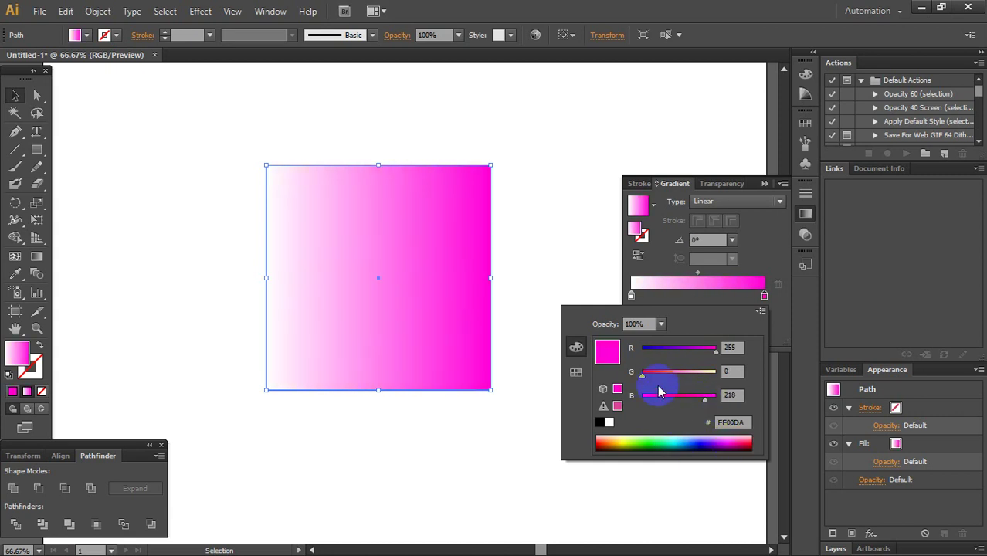
left_click_drag(641, 375, 680, 353)
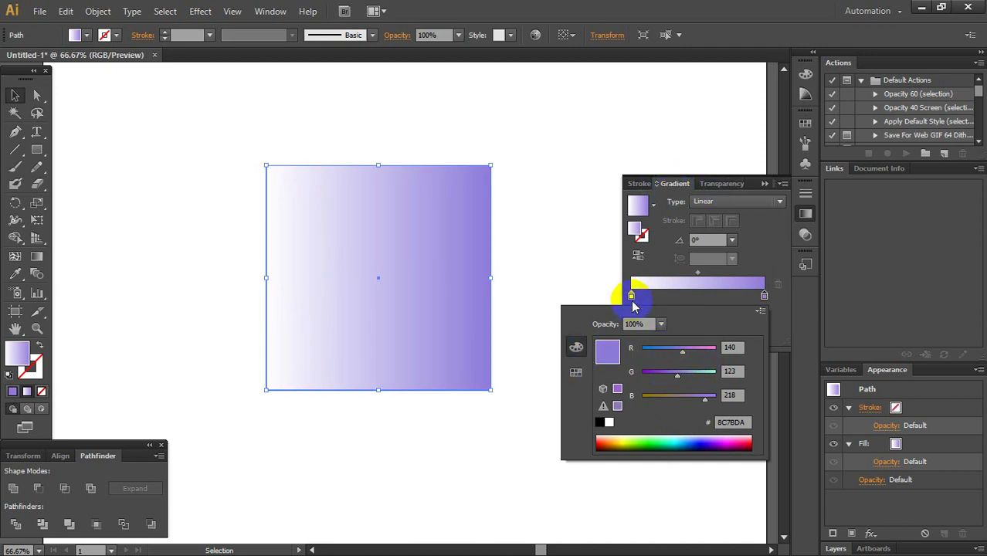
- Set the purple end stop's opacity to 70%
left_click(762, 301)
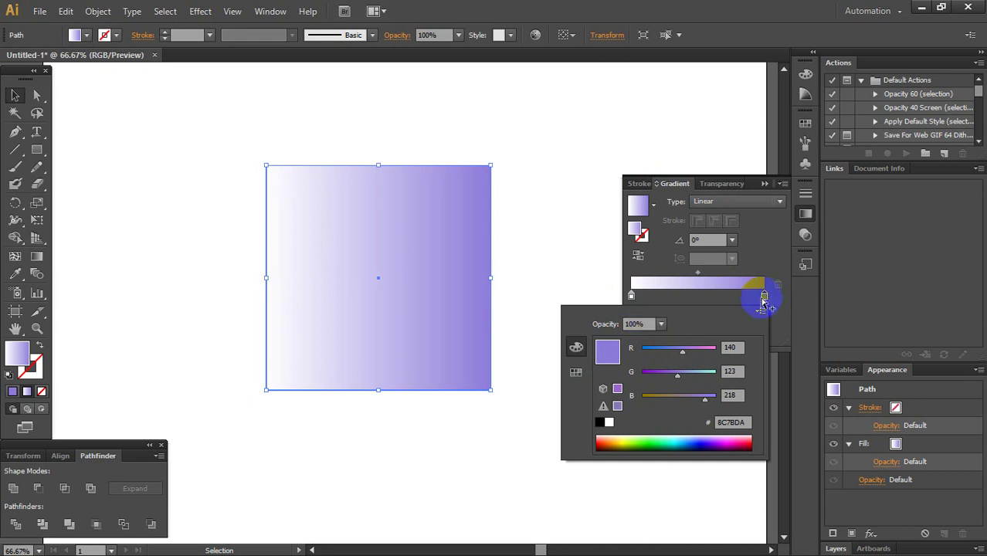
left_click(764, 302)
double_click(764, 299)
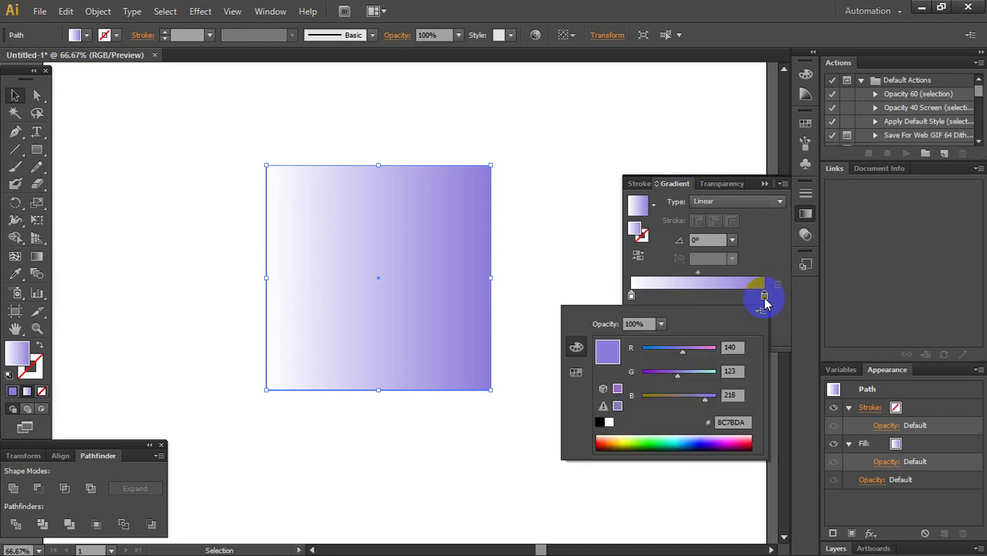
left_click(661, 325)
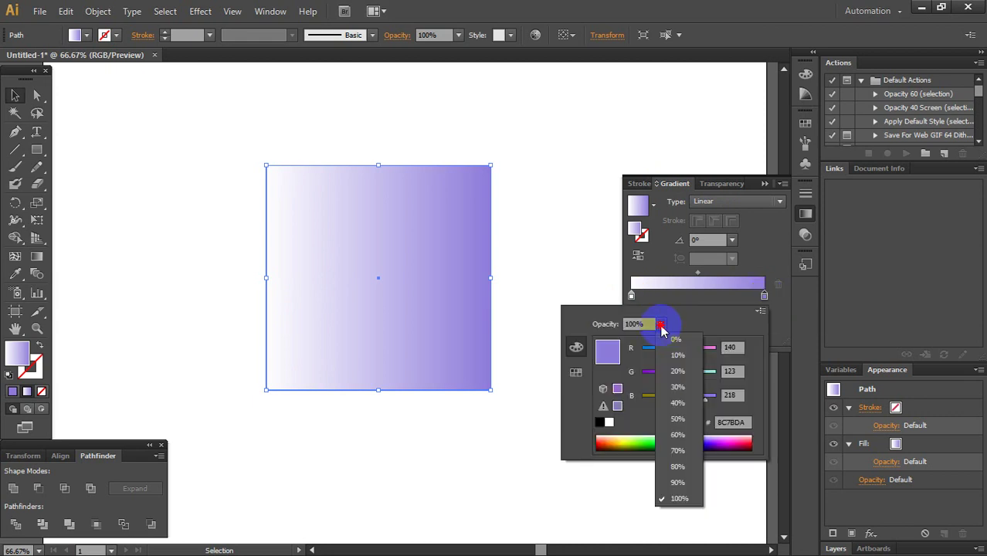
left_click(677, 450)
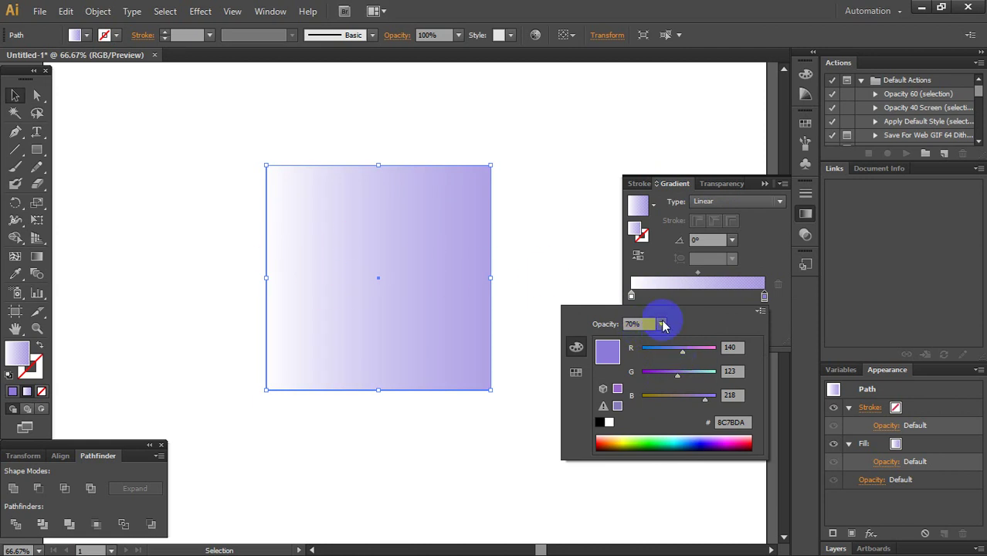
- Recolour the gradient's white start stop with a dark brown swatch
left_click(630, 298)
double_click(630, 298)
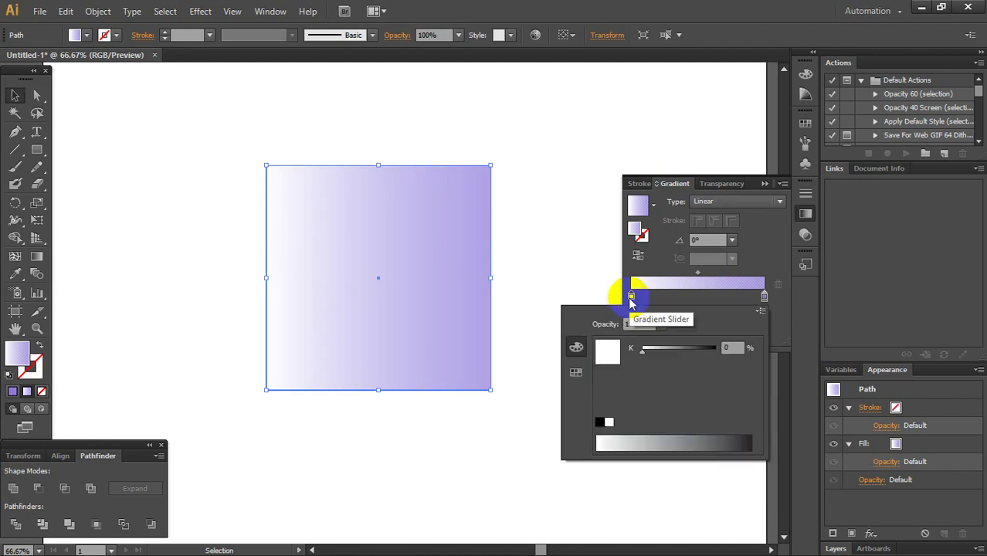
left_click(575, 372)
left_click(658, 365)
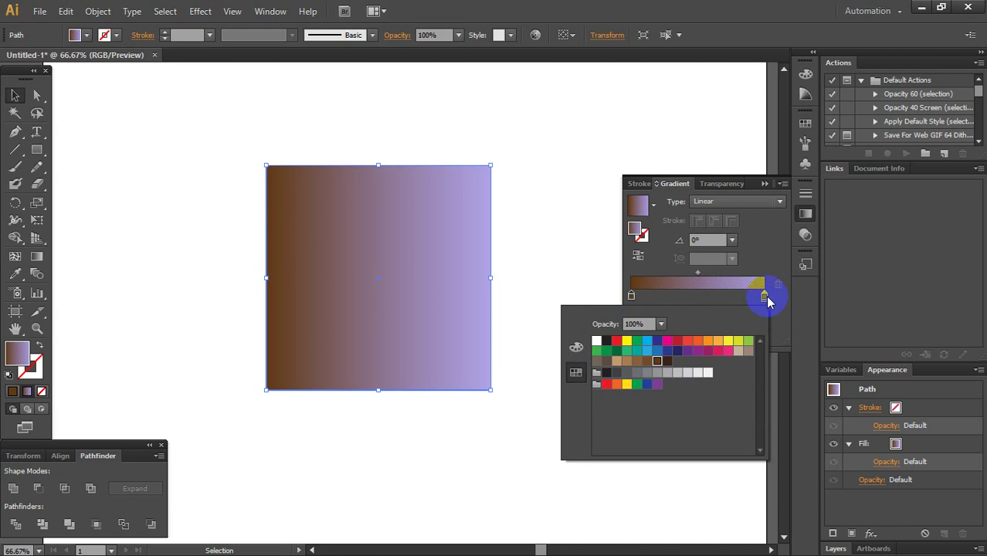
- Lower the purple end stop's opacity to 30% and reselect the square
left_click(764, 296)
double_click(764, 296)
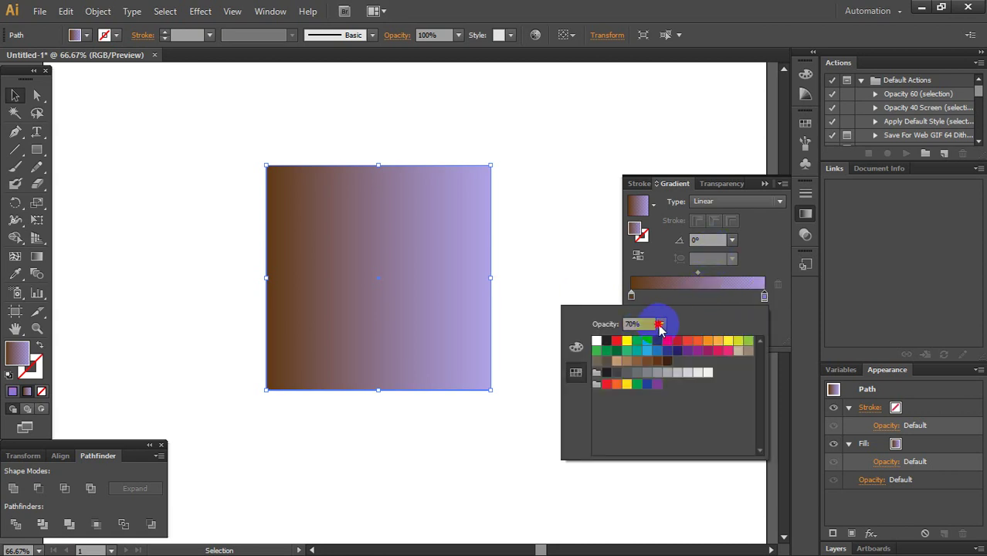
left_click(660, 325)
left_click(674, 388)
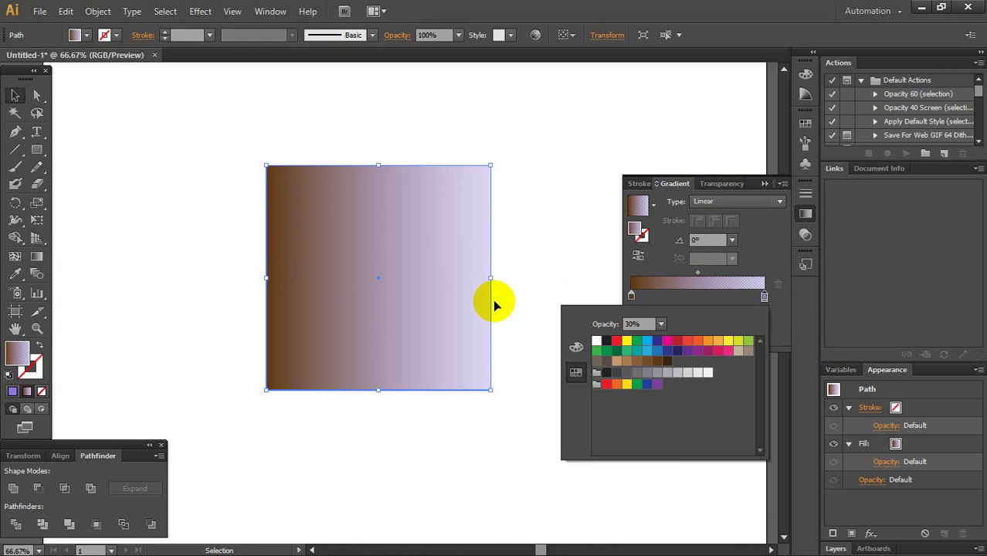
left_click(493, 235)
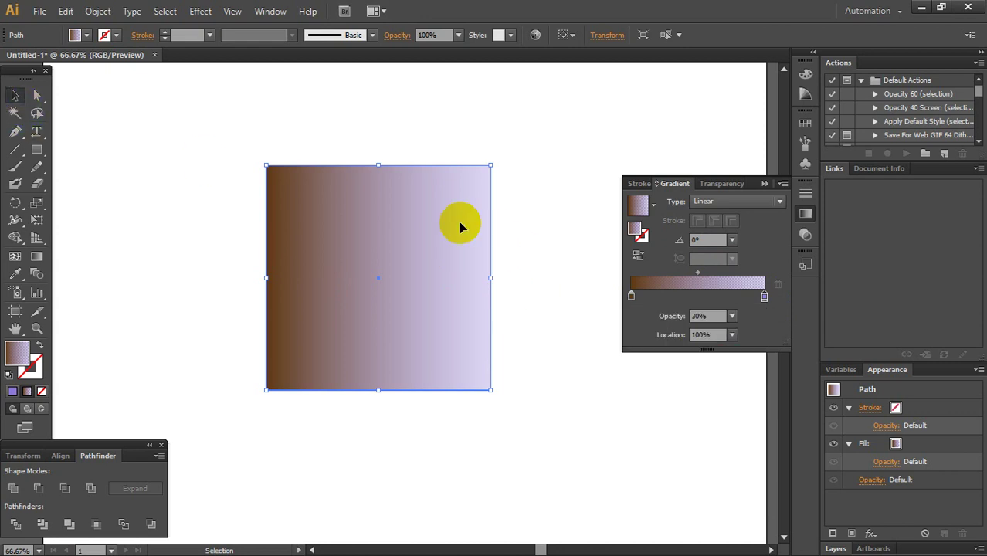
left_click(552, 350)
left_click(445, 258)
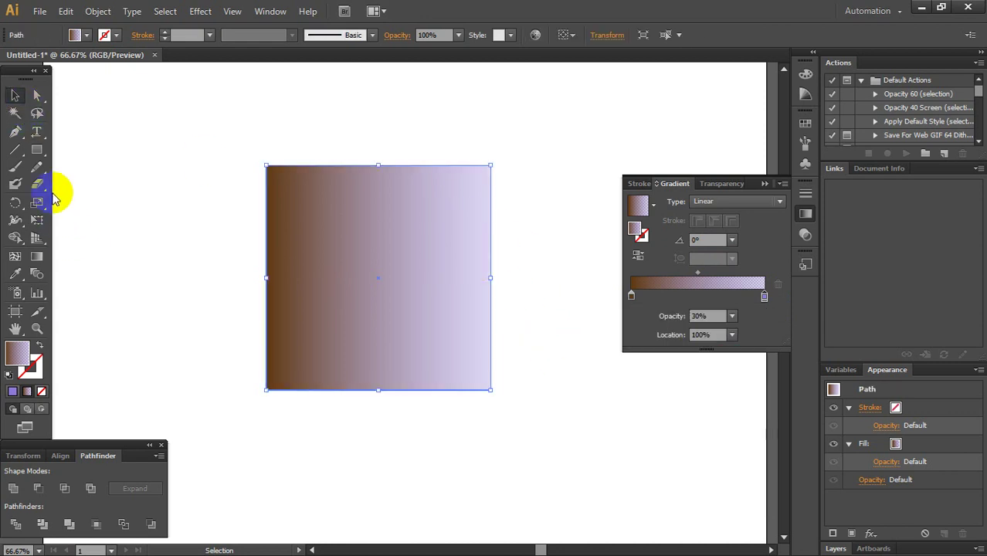
- Draw a tall rectangle overlapping the square's right part and give it a solid black fill, 000000
left_click(38, 154)
left_click_drag(422, 141, 559, 450)
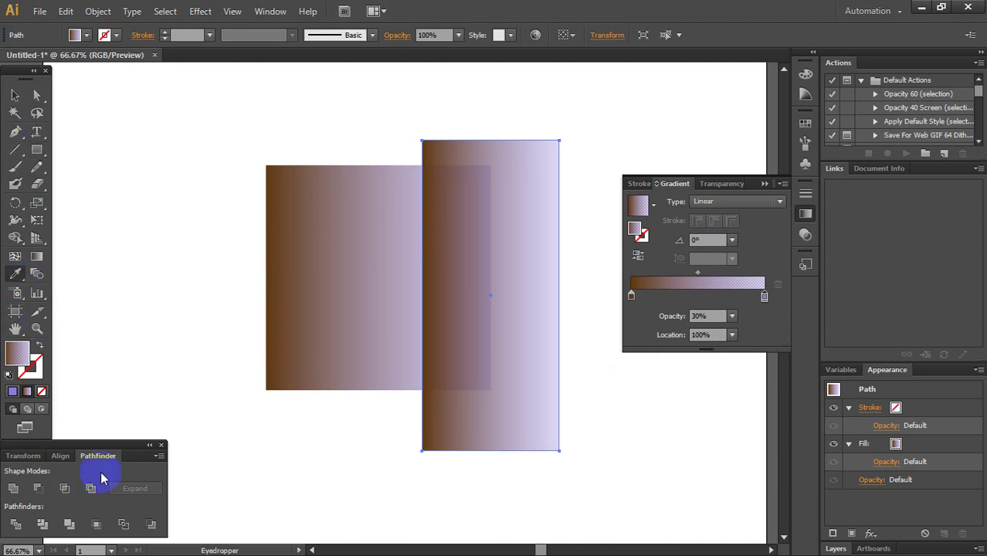
left_click(183, 273)
left_click(14, 94)
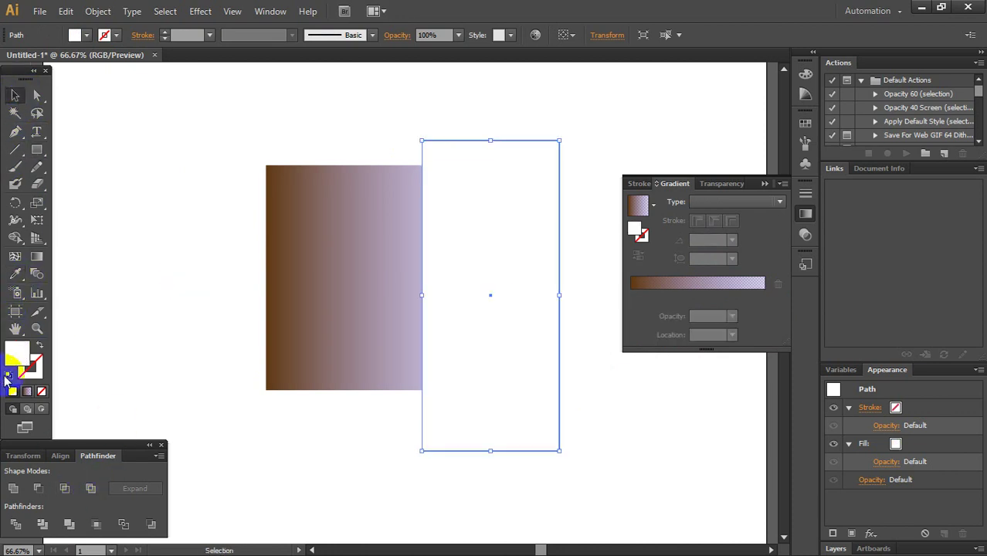
double_click(15, 353)
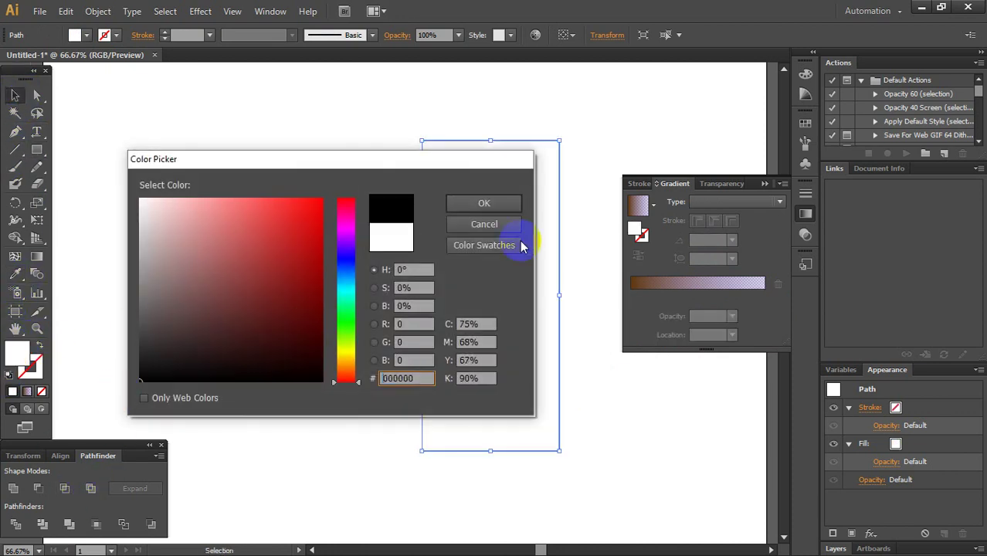
left_click(483, 203)
- Bring the gradient square in front of the black rectangle and move it right so it spans the rectangle's width
right_click(356, 294)
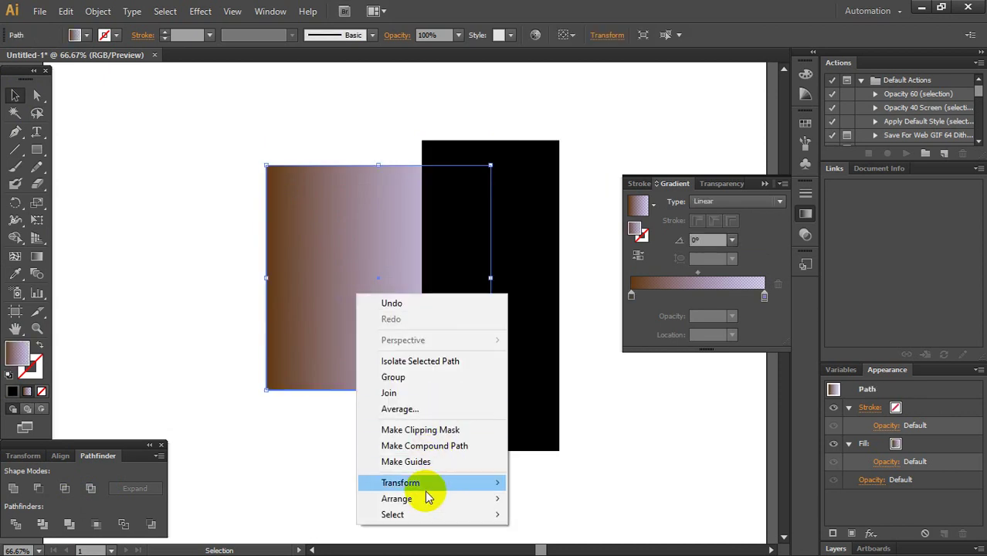
mouse_move(429, 498)
left_click(533, 429)
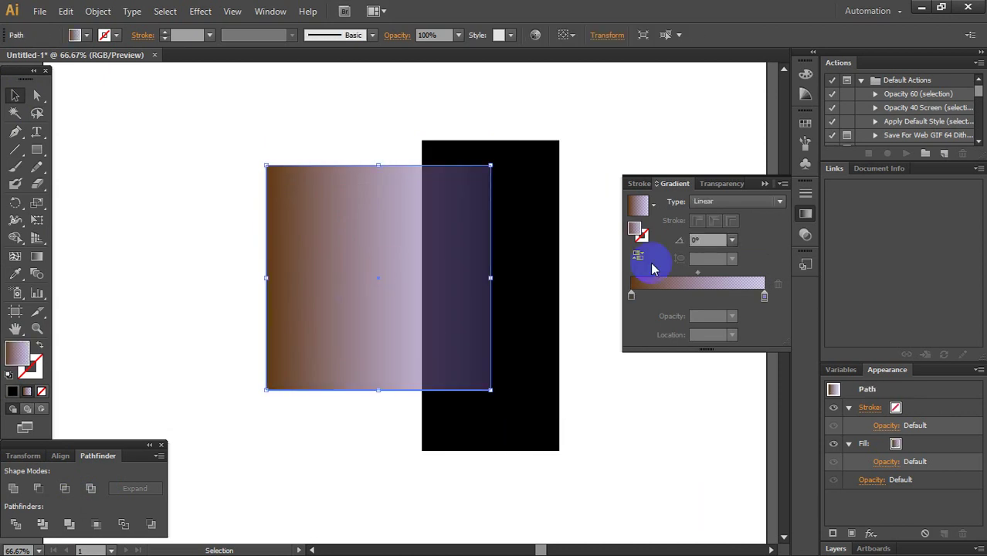
left_click(502, 264)
left_click_drag(346, 265, 457, 278)
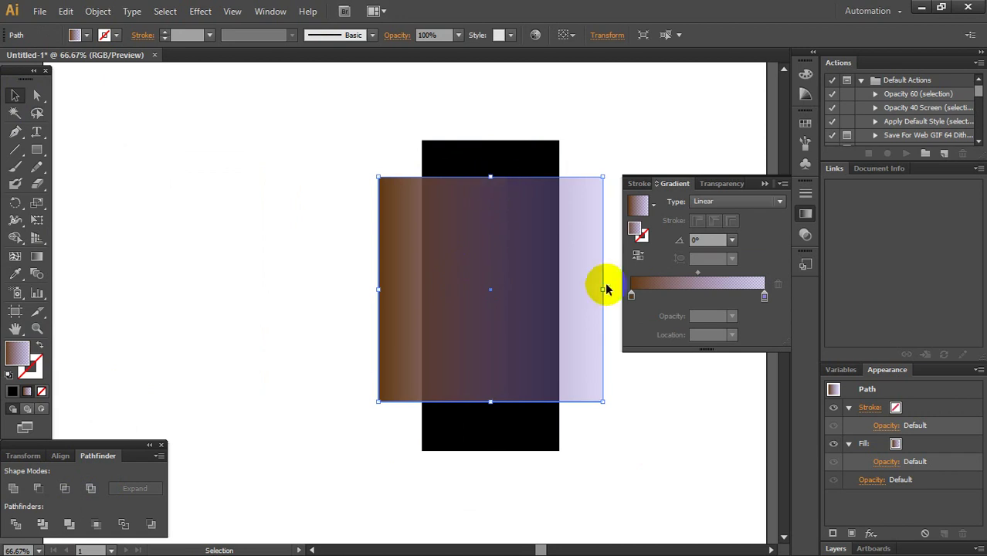
- Try narrowing the gradient square from both sides to fit within the black rectangle, and undo both resizes
left_click_drag(604, 289, 536, 290)
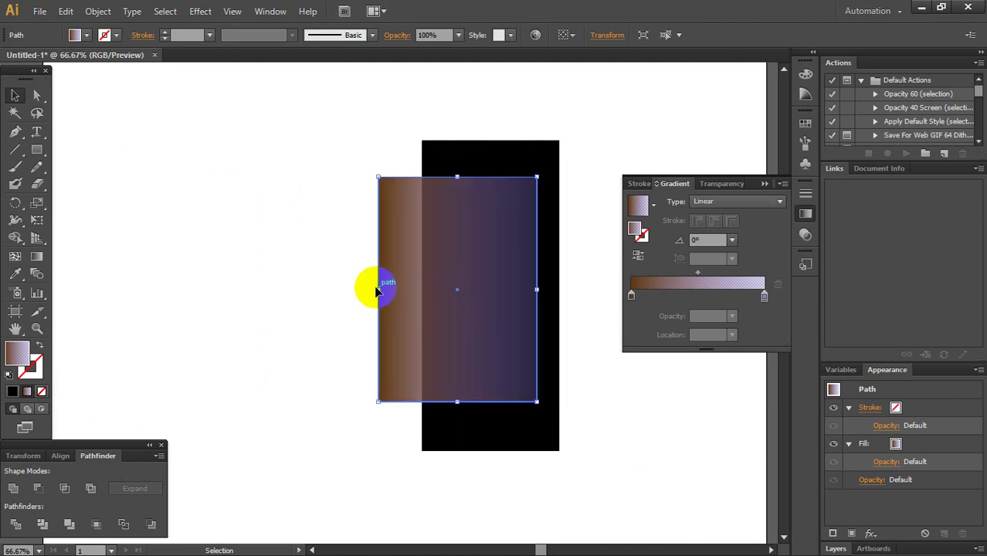
left_click_drag(383, 288, 433, 293)
left_click(372, 298)
left_click(487, 305)
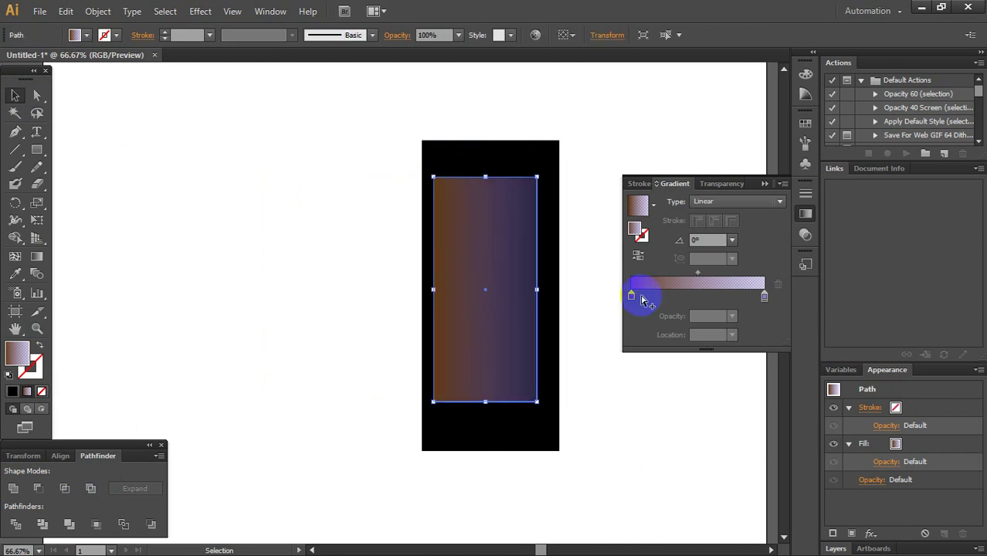
key("ctrl+z")
key("ctrl+z")
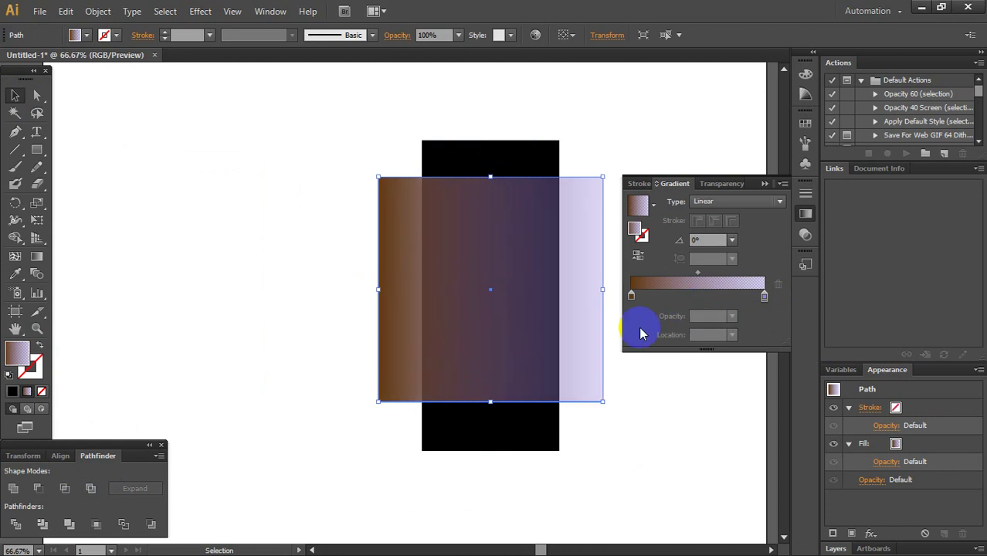
- Set the opacity of the square's purple gradient stop to 100%
left_click(624, 437)
left_click(522, 287)
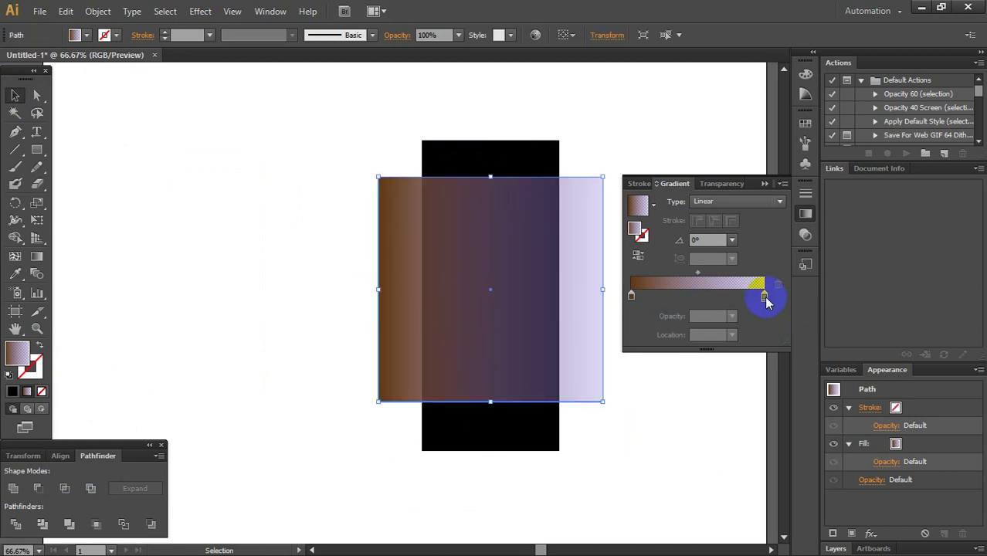
double_click(763, 295)
left_click(661, 323)
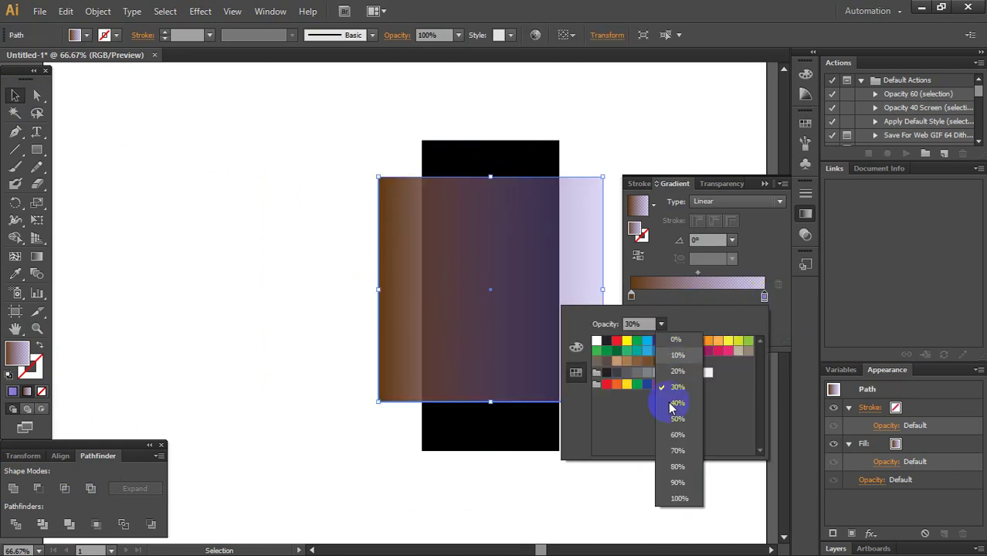
left_click(682, 505)
left_click(580, 4)
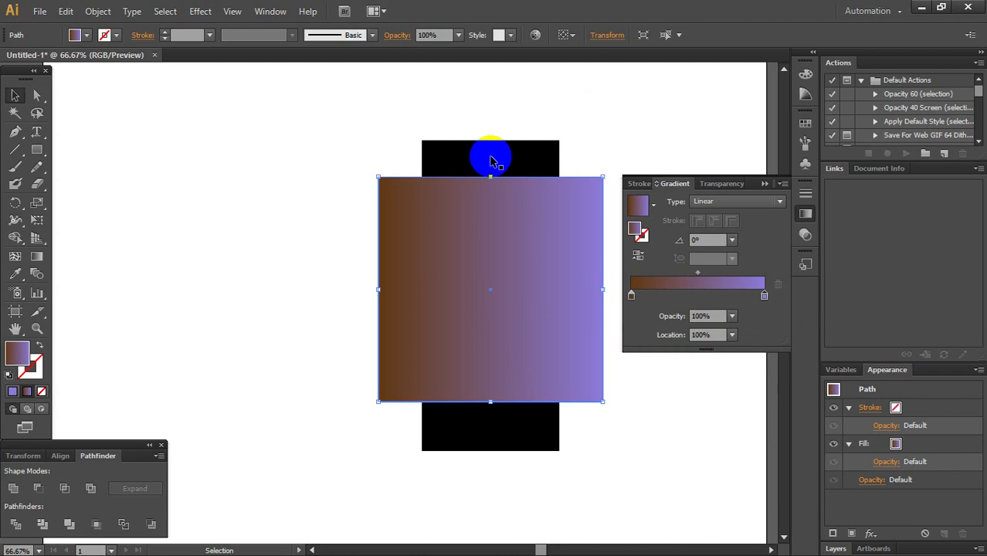
left_click(391, 150)
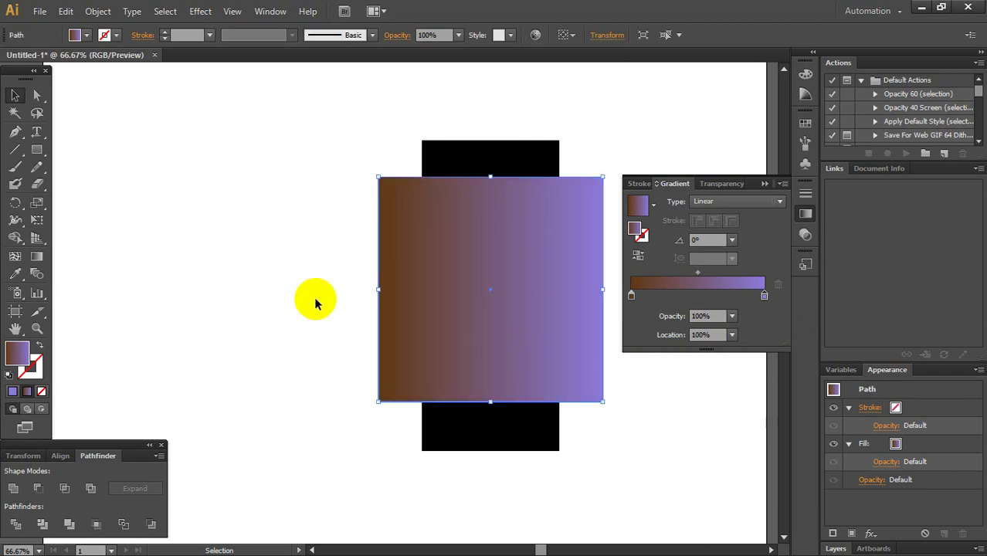
- Add a stop at 75% to the square's linear gradient and colour it magenta
scroll(315, 302, "down", 1)
left_click(356, 311)
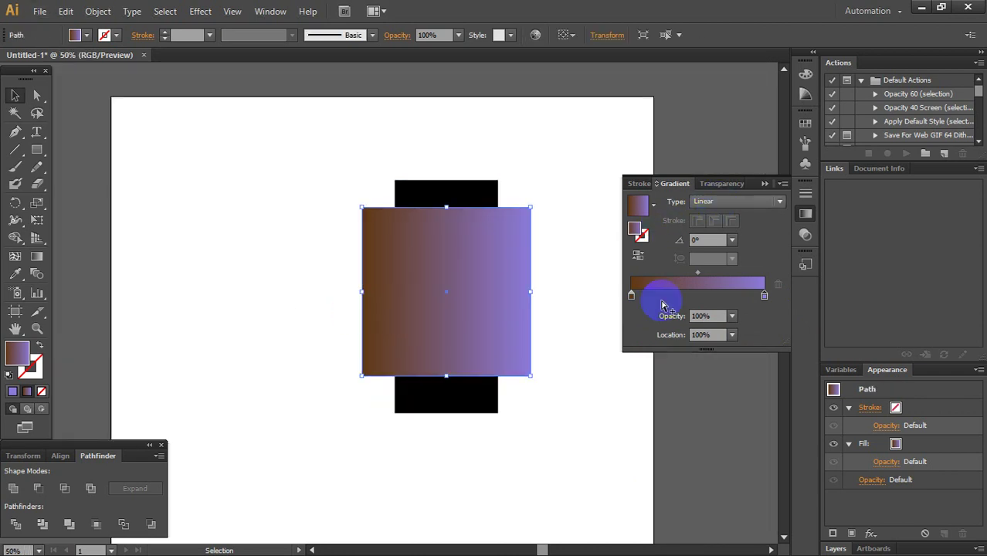
scroll(495, 290, "up", 1)
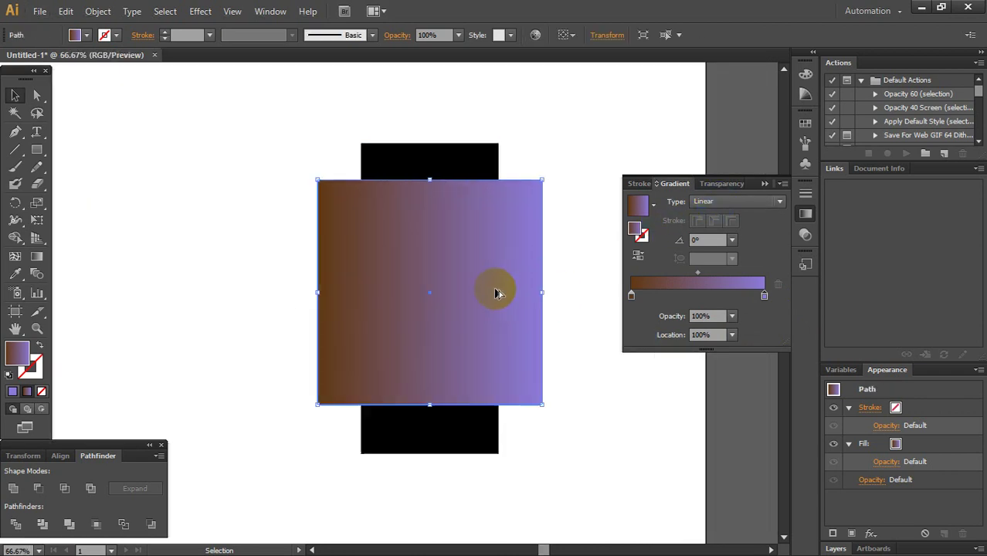
double_click(731, 296)
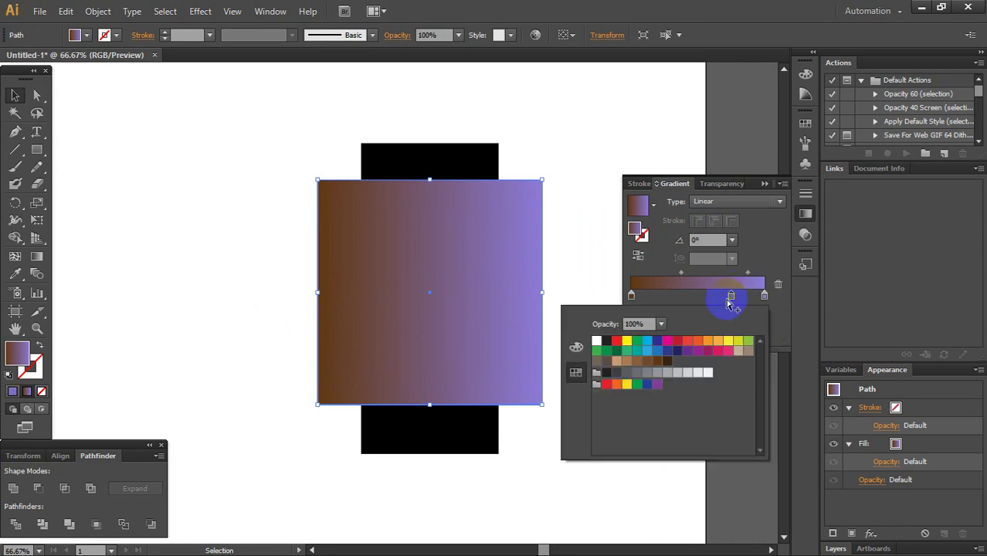
left_click(667, 341)
- Add another gradient stop at 48.4%, colour it orange, and recolour it violet, 9F2AFF
left_click(697, 296)
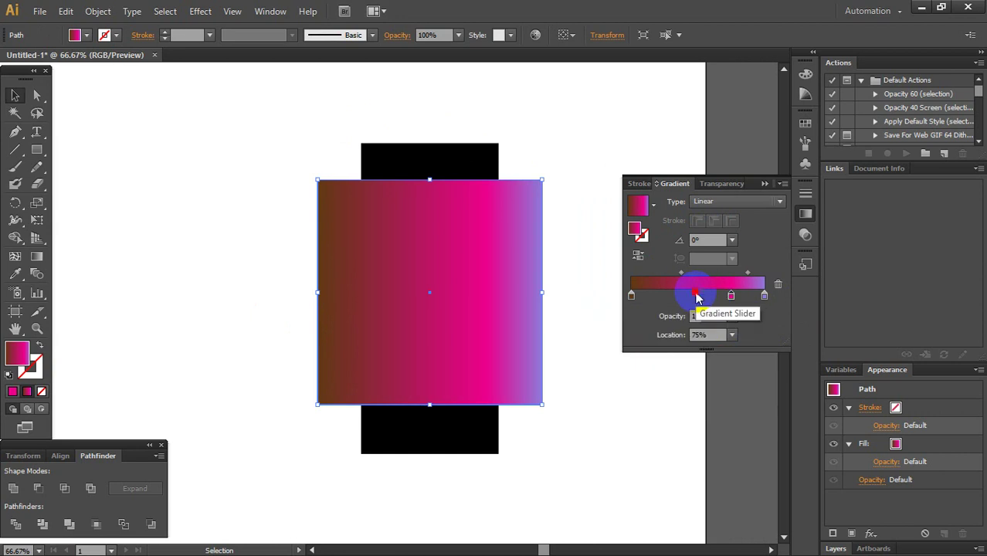
double_click(696, 296)
left_click(615, 383)
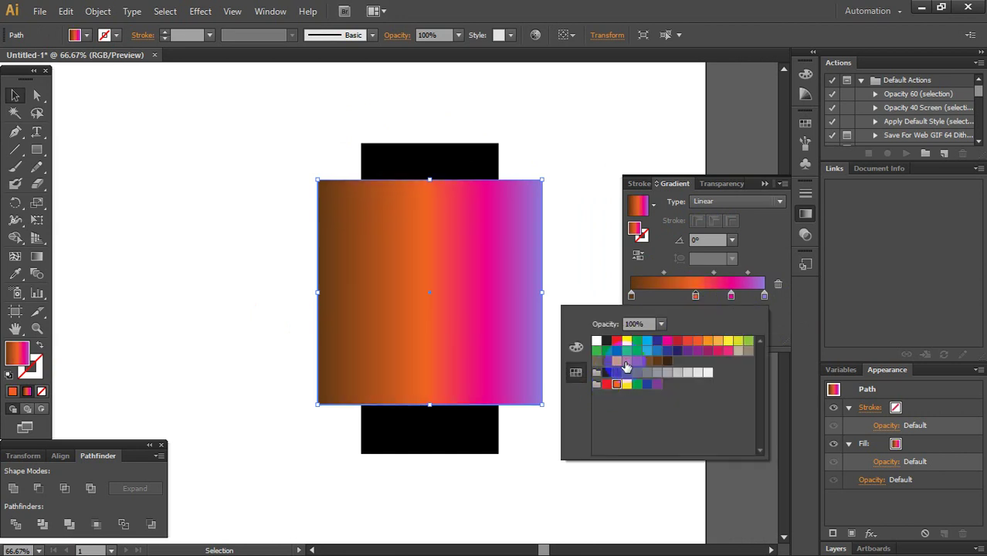
left_click(575, 347)
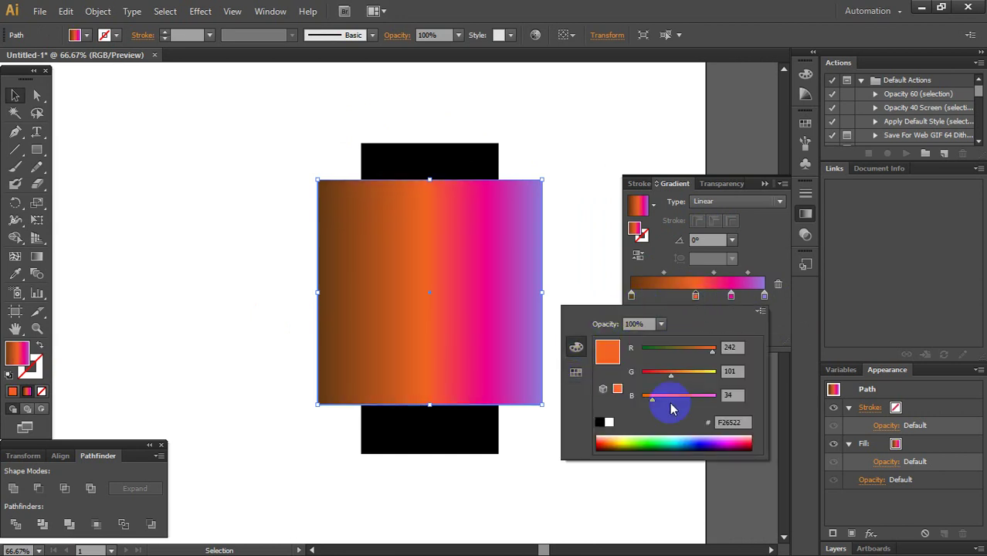
left_click(674, 437)
left_click(681, 441)
left_click(713, 441)
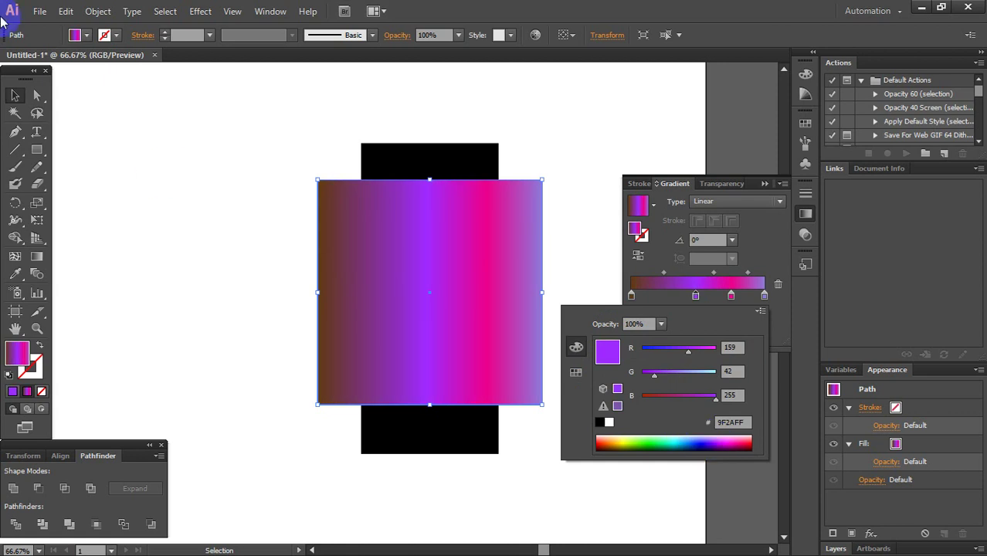
- Delete the violet gradient stop beside the magenta one
left_click(714, 282)
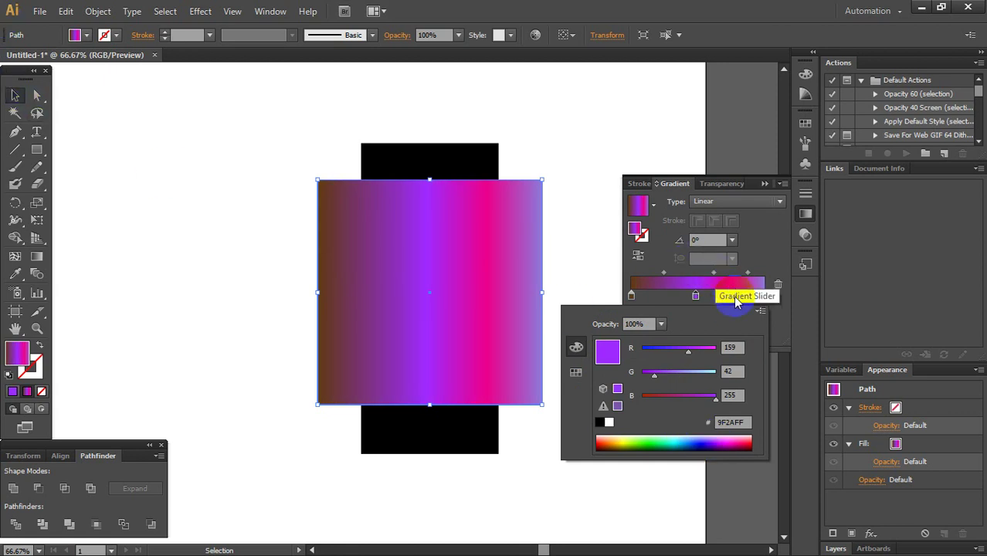
left_click(731, 296)
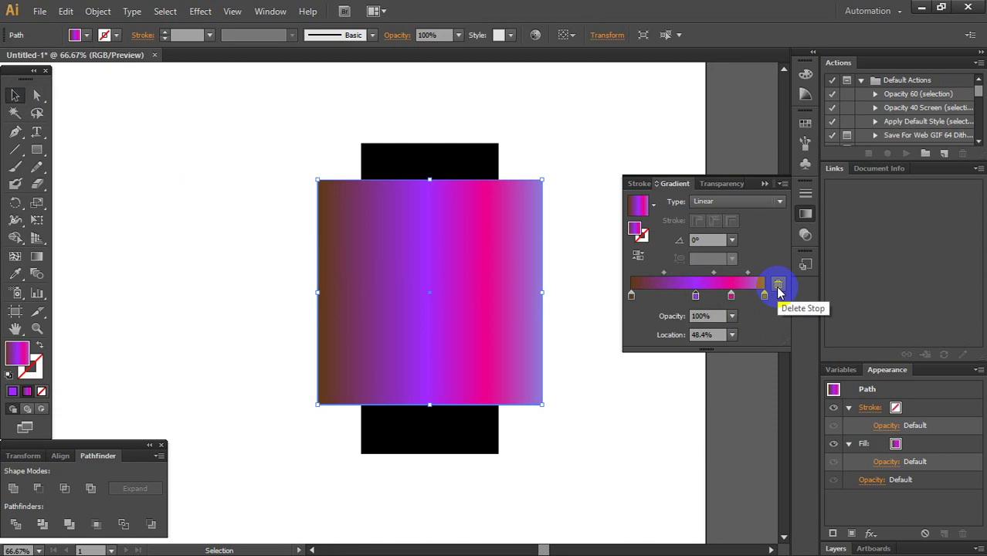
left_click(777, 285)
- Move the magenta stop to 56.38% and set the midpoints to 23.79% on its brown side and 69.1% on its purple side
left_click(731, 298)
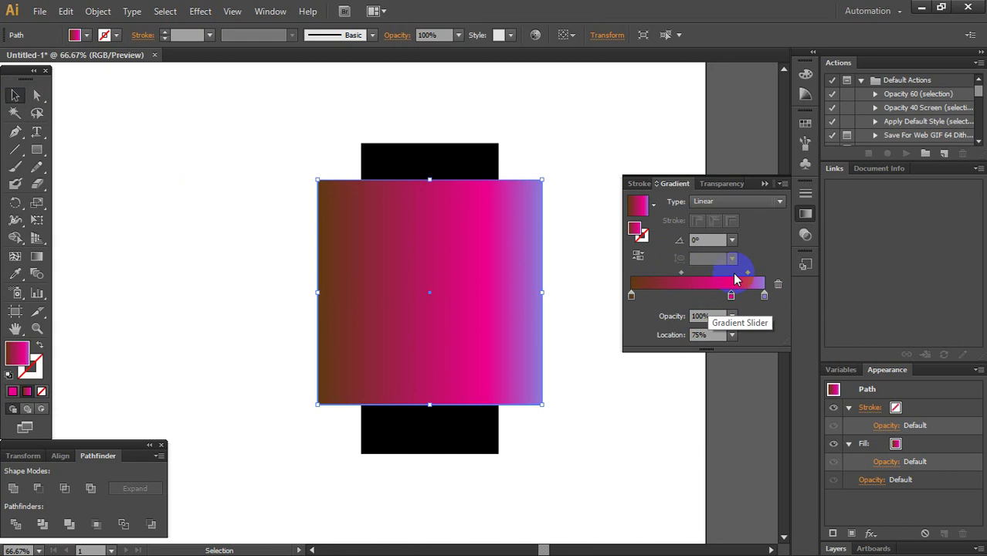
left_click_drag(731, 298, 704, 302)
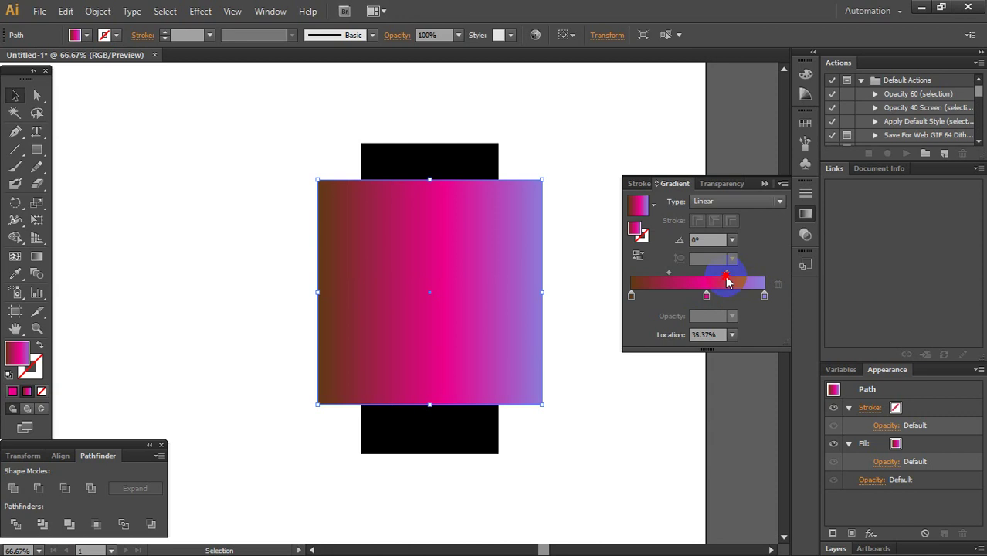
left_click_drag(712, 277, 747, 275)
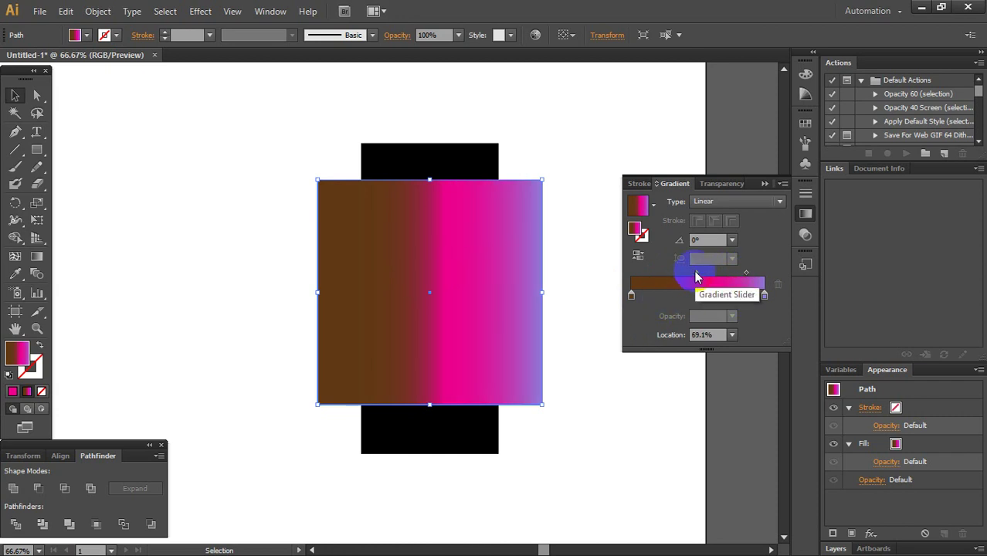
left_click_drag(696, 273, 645, 278)
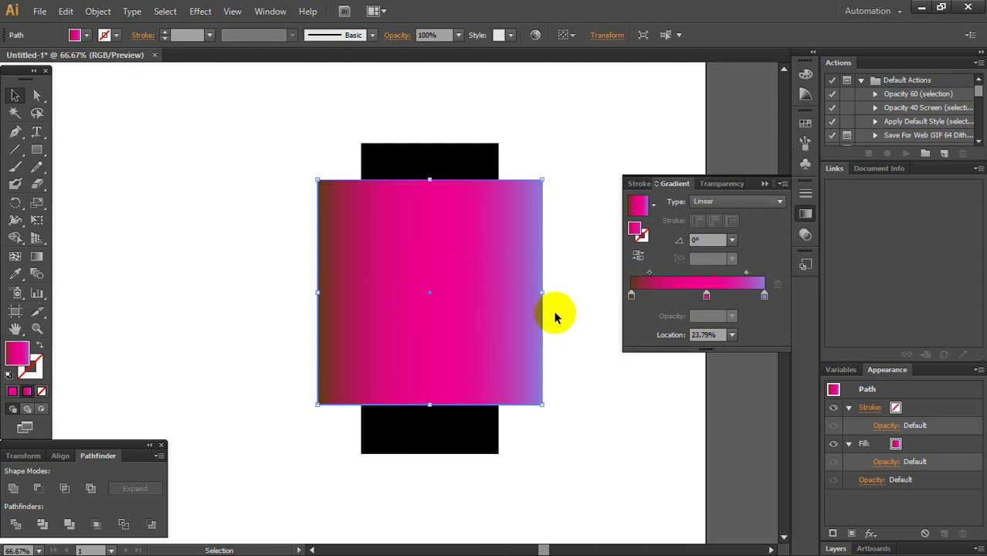
- Reverse the square's gradient several times, finishing with the stops in their original order
left_click(640, 261)
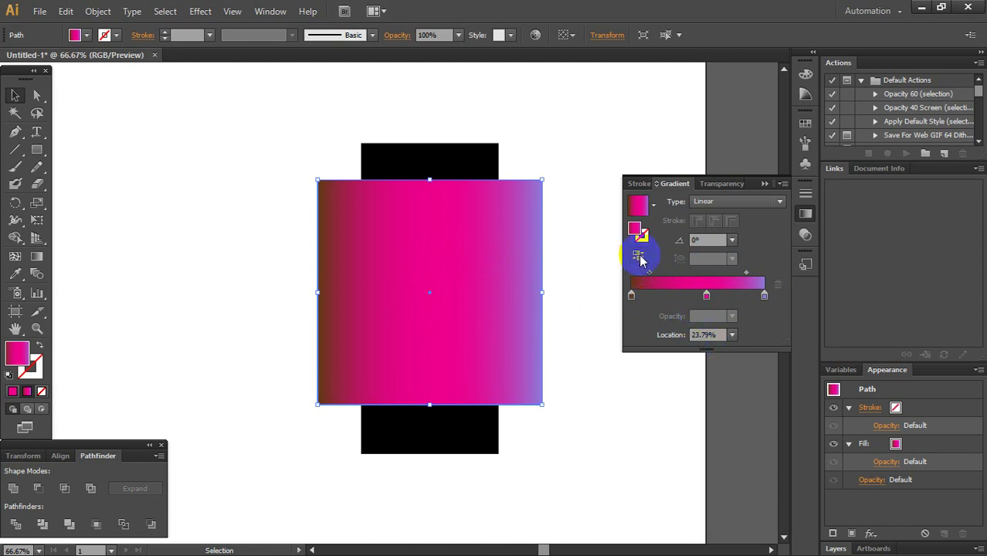
left_click(640, 260)
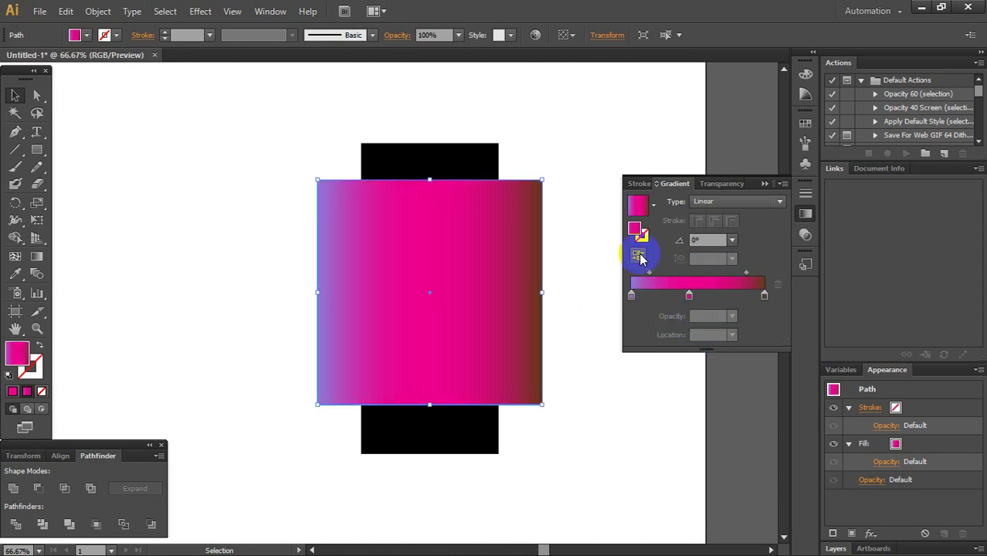
left_click(640, 259)
left_click(640, 260)
left_click(640, 259)
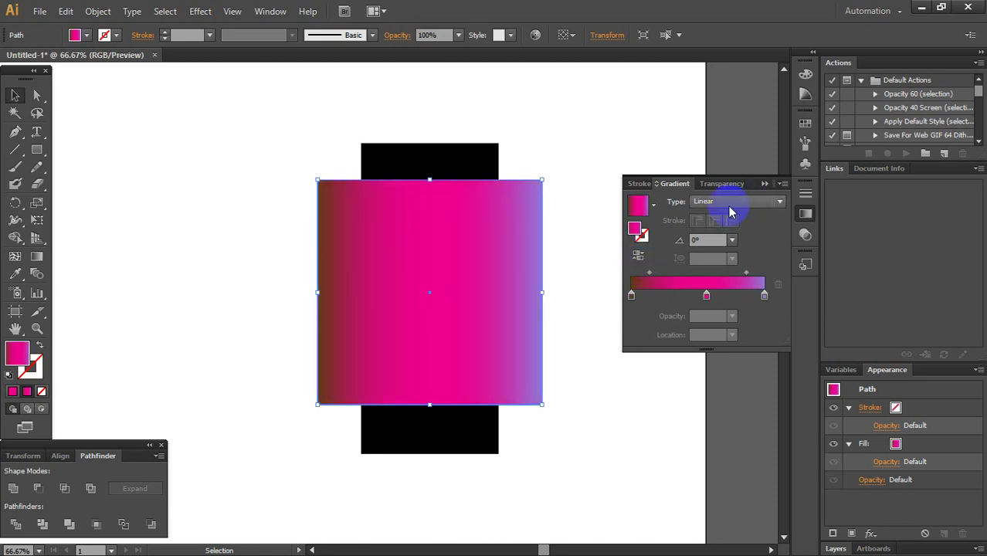
- Change the square's gradient type from linear to Radial
left_click(727, 206)
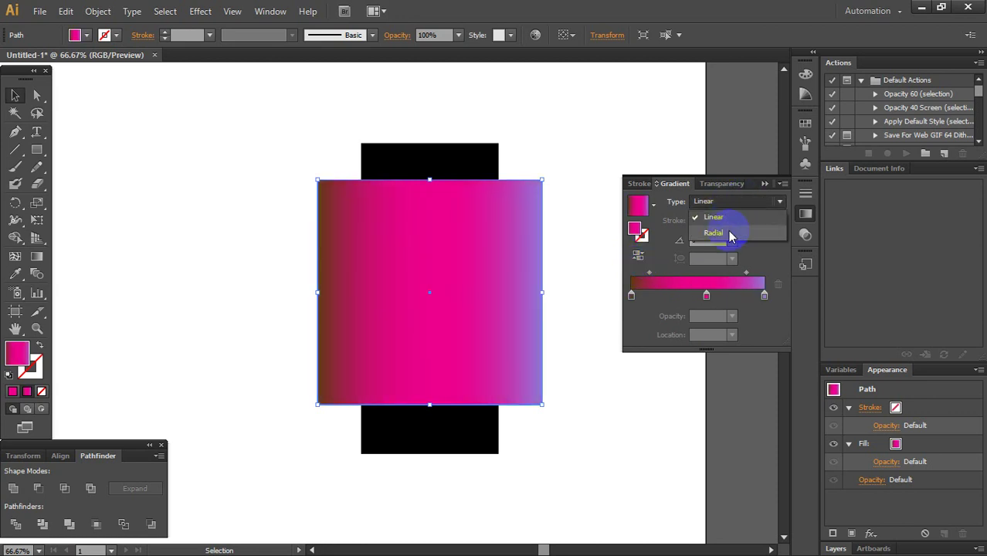
left_click(729, 231)
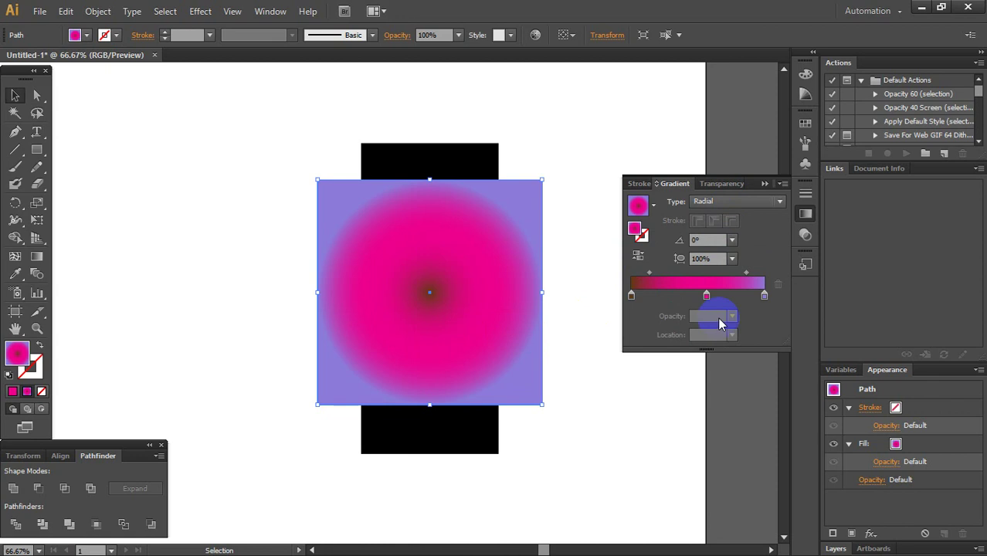
- Add an extra stop at 44.15% beside the magenta stop and delete it
left_click(690, 297)
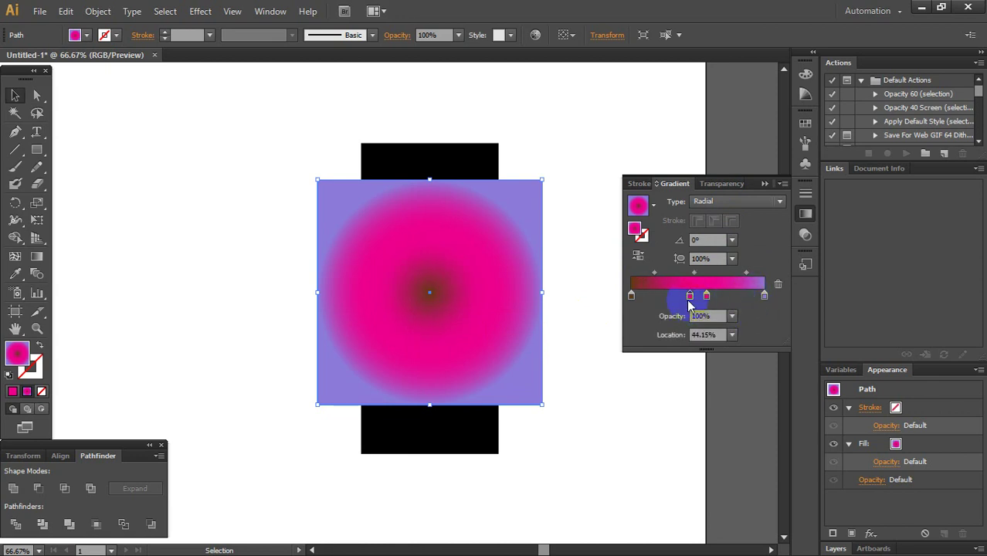
left_click_drag(690, 297, 778, 284)
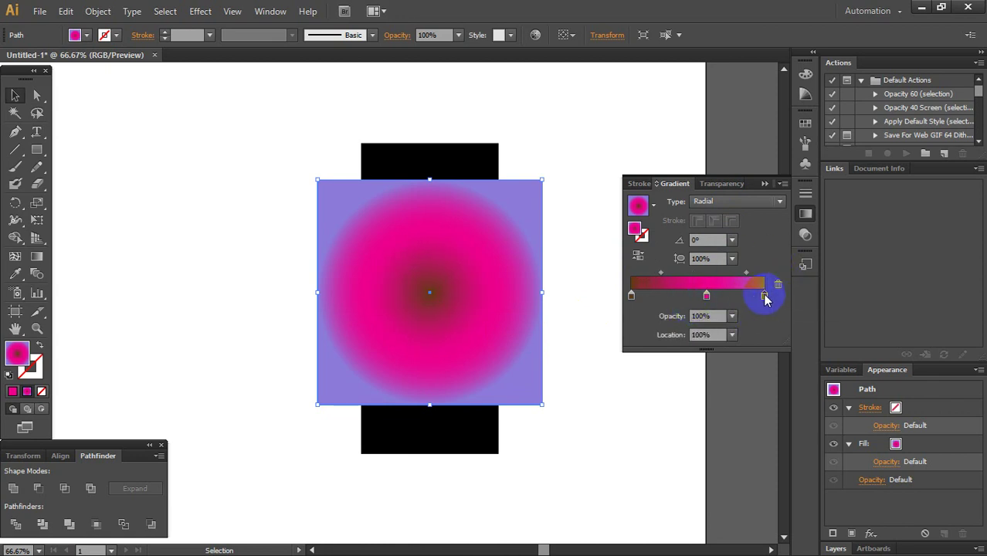
double_click(763, 296)
left_click(764, 296)
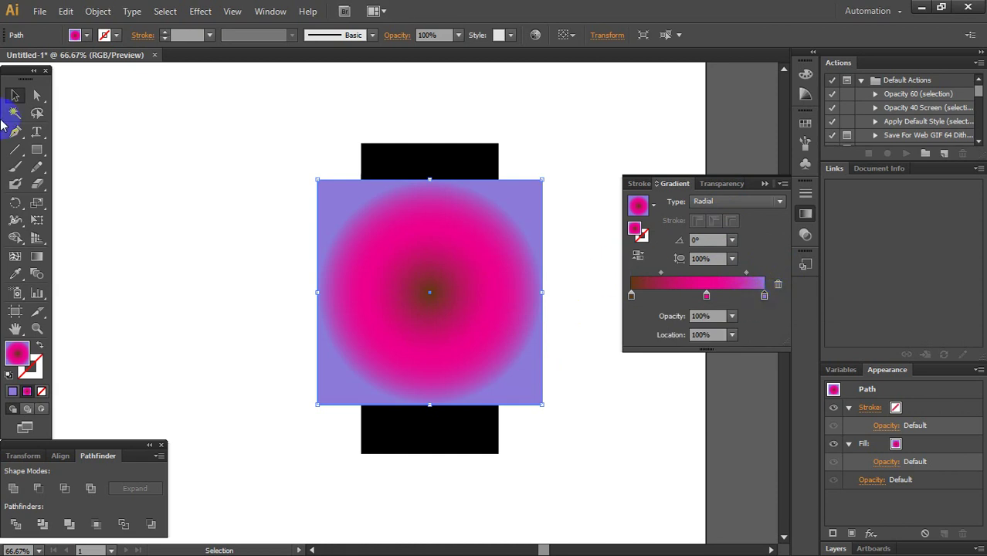
- Use the Gradient tool to move the radial gradient's centre upward inside the square
left_click(198, 379)
left_click(484, 264)
left_click(15, 328)
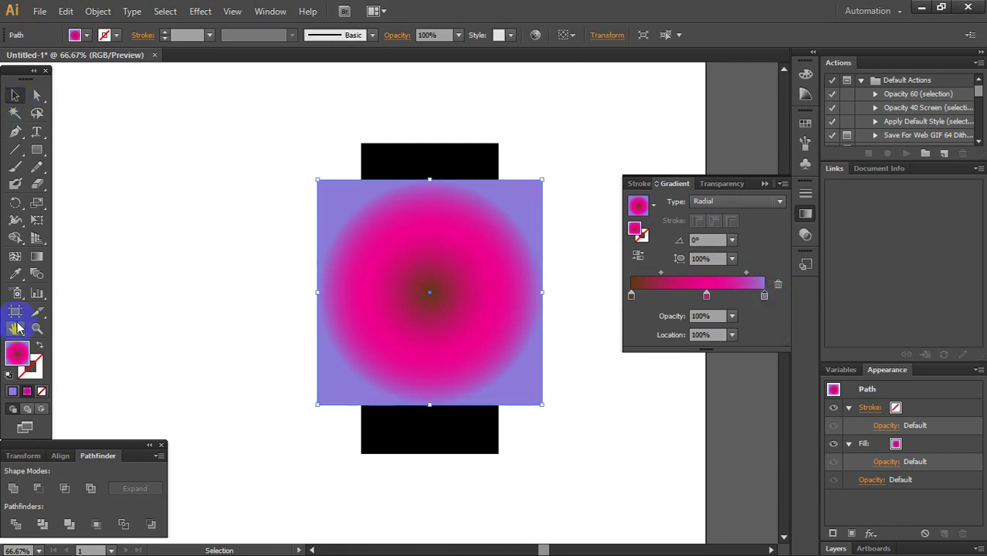
left_click(35, 263)
left_click(430, 294)
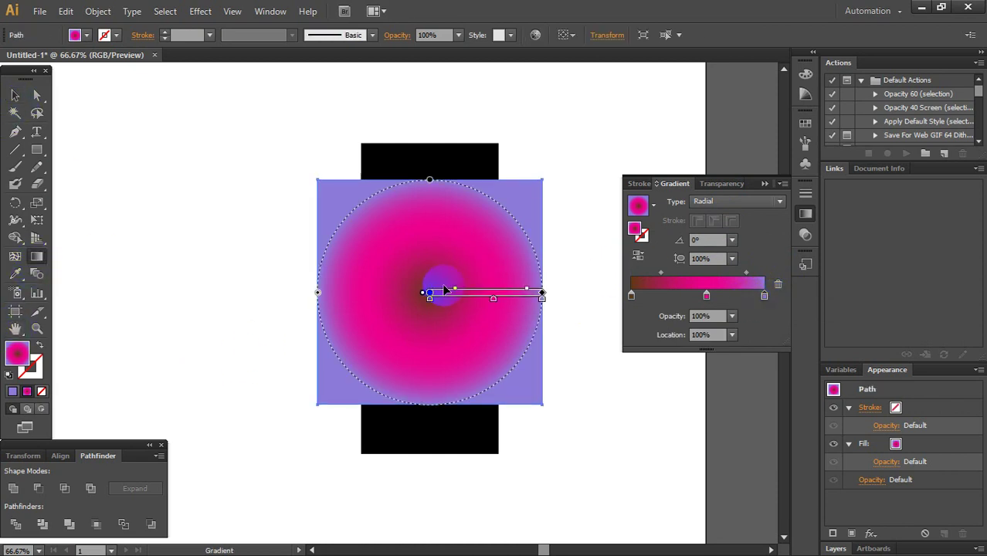
mouse_move(452, 297)
left_mouse_down()
mouse_move(463, 242)
mouse_move(364, 342)
mouse_move(363, 223)
mouse_move(450, 265)
left_mouse_up()
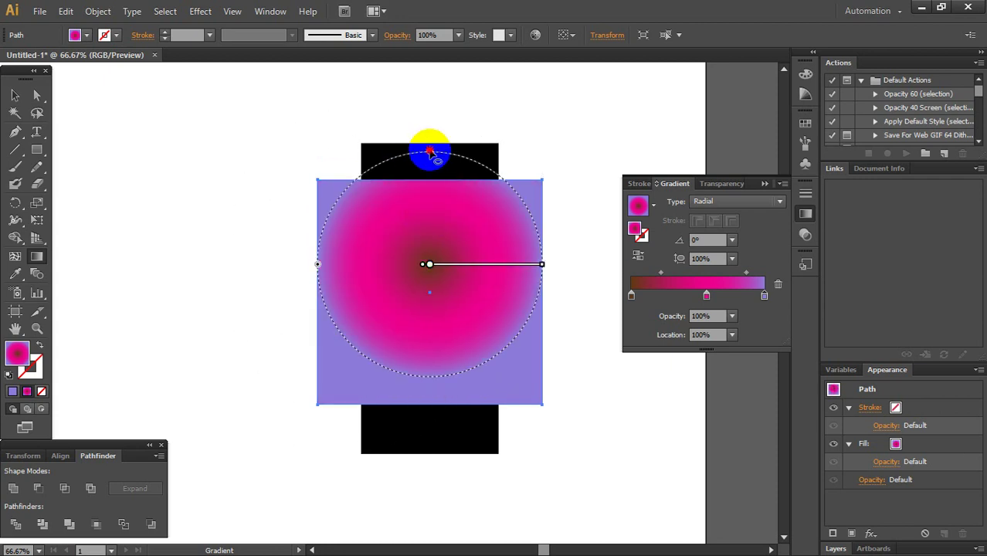
- Stretch the radial gradient vertically to an aspect ratio of about 162% and shift its centre slightly left and down
left_click_drag(430, 152, 433, 83)
mouse_move(479, 270)
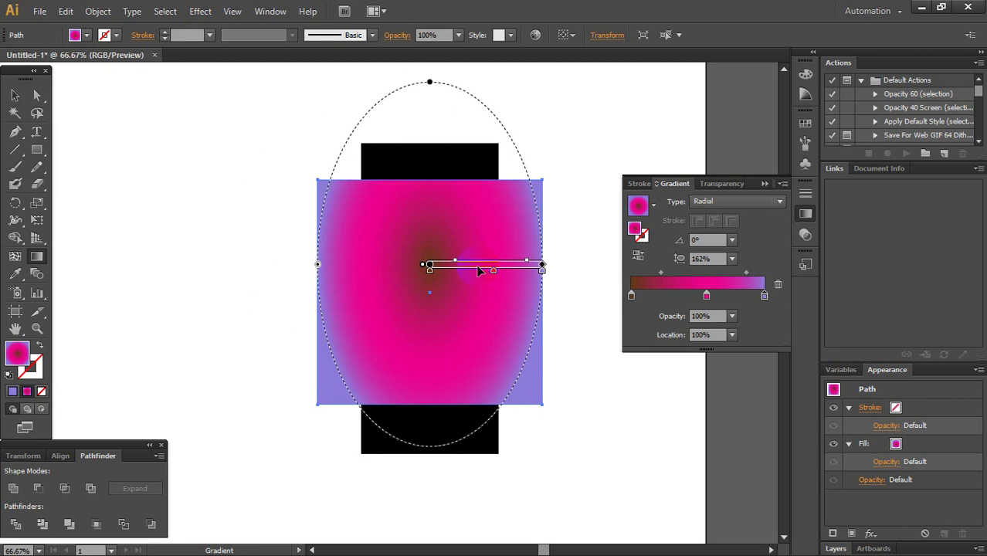
left_click_drag(491, 268, 472, 281)
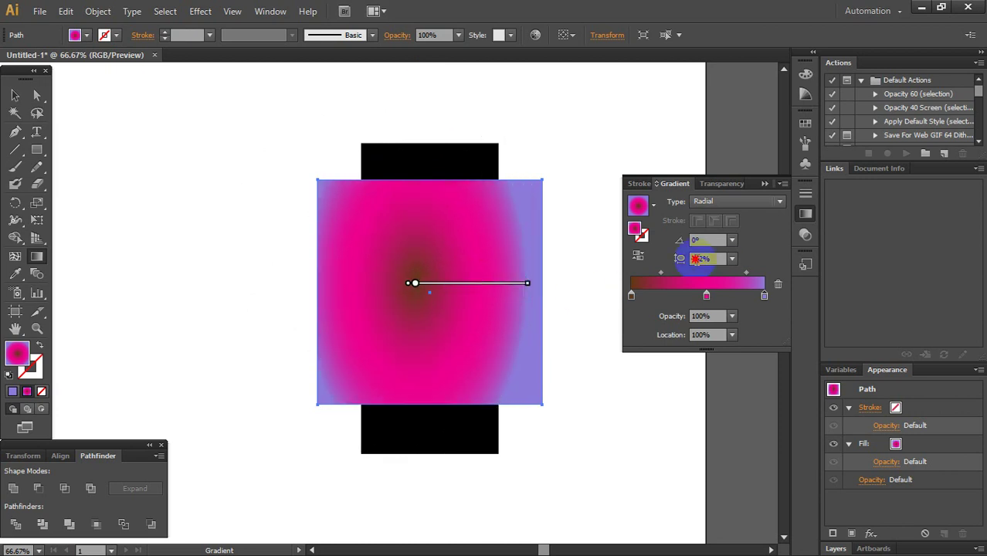
- Set the radial gradient's aspect ratio to 187% and its angle to 12°
left_click(697, 258)
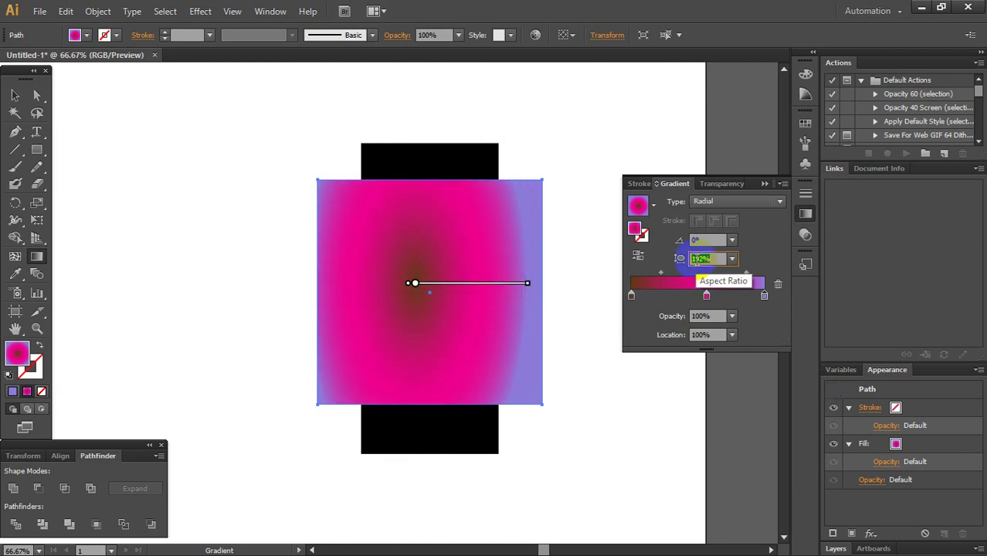
scroll(718, 241, "up", 5)
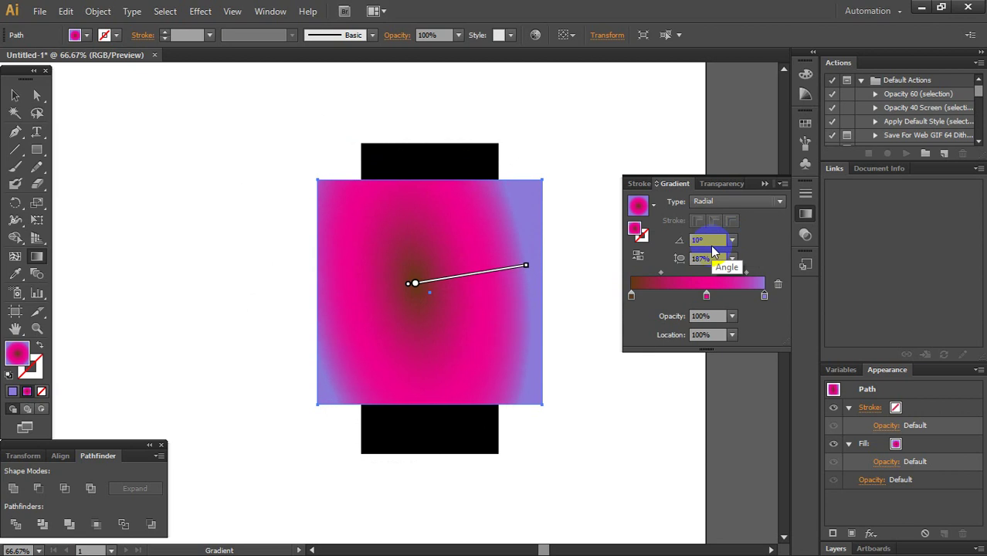
scroll(712, 246, "up", 16)
scroll(712, 246, "down", 14)
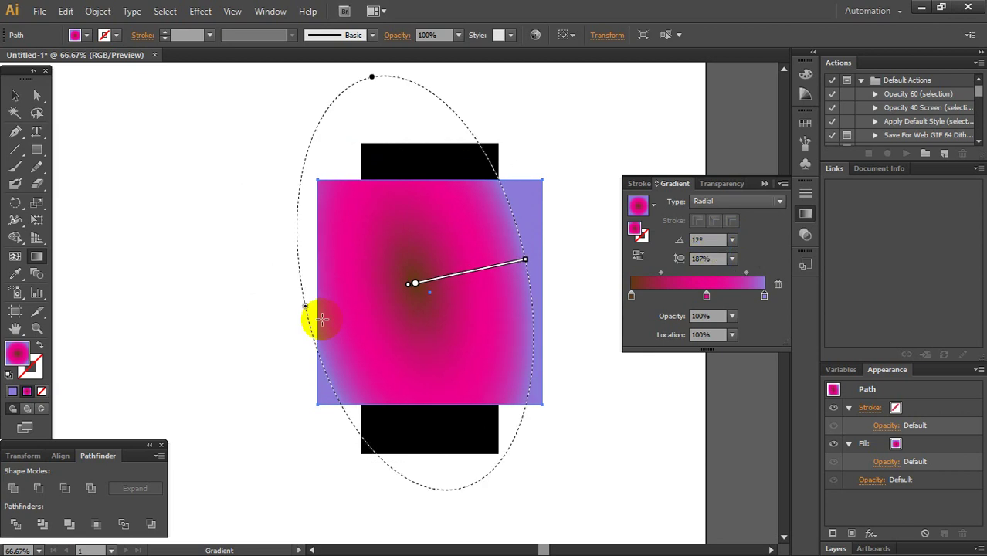
left_click(702, 241)
left_click(691, 261)
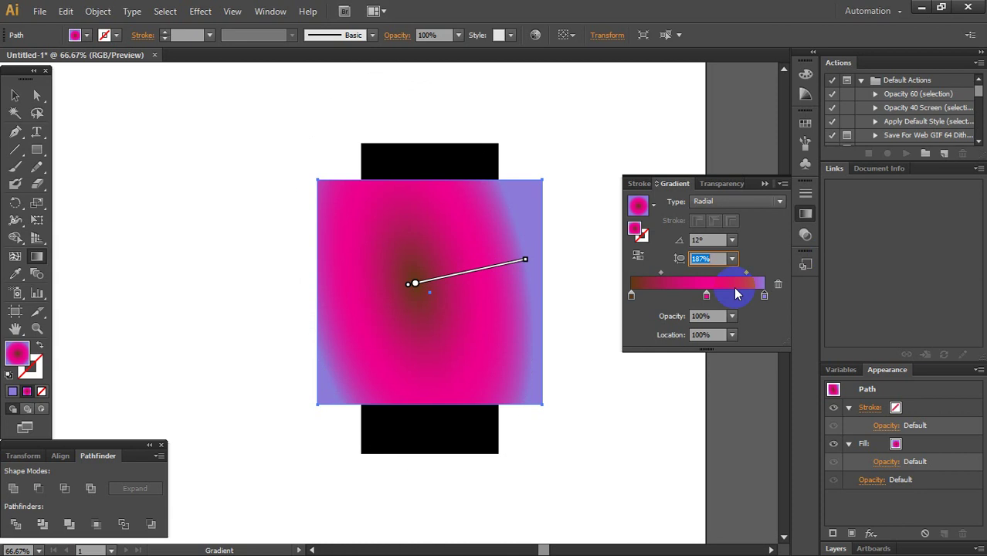
- Try grey swatches on the magenta middle stop, settle on light orange, and return to the Selection tool
double_click(707, 295)
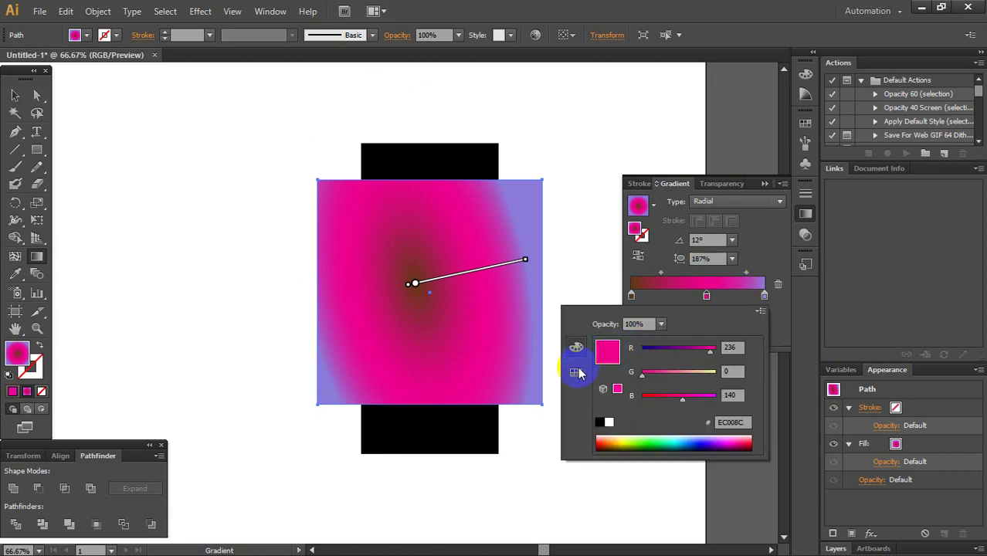
left_click(649, 383)
left_click(642, 373)
left_click(638, 373)
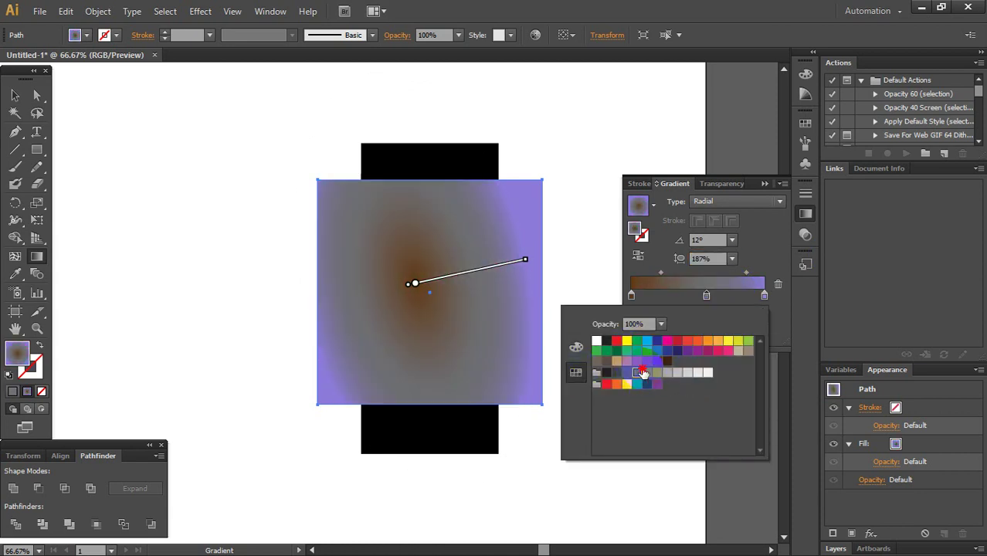
left_click(688, 374)
left_click(717, 340)
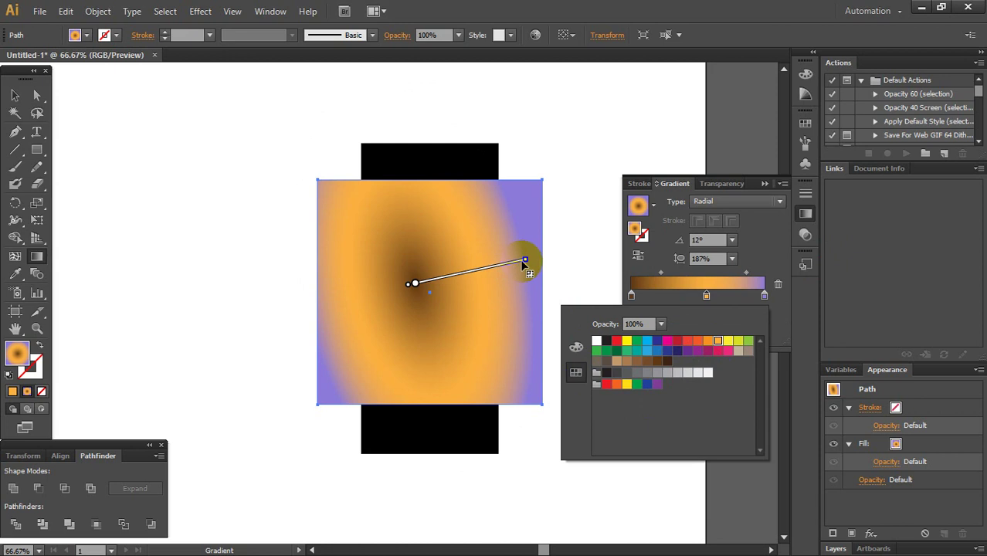
left_click(28, 98)
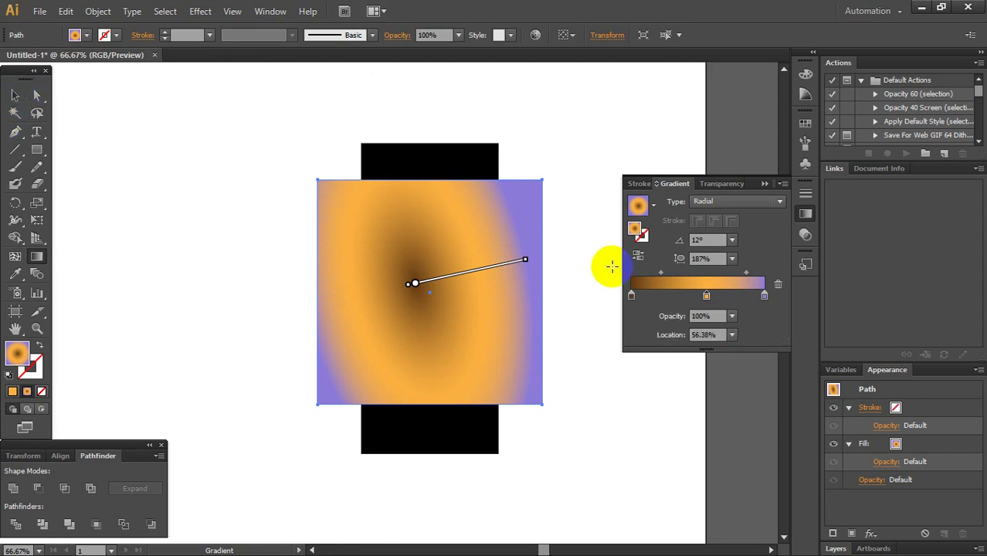
left_click(7, 96)
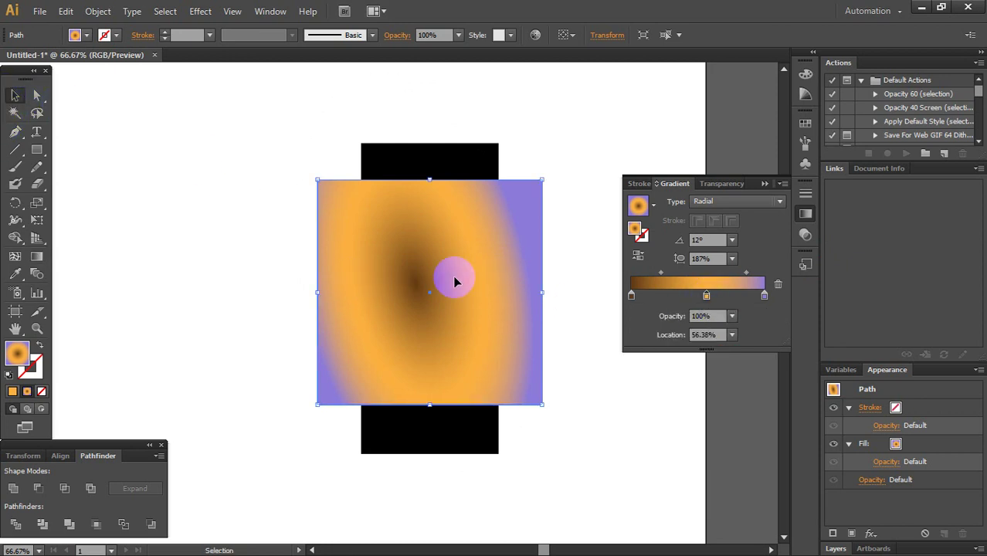
- Delete the radial-gradient square lying over the black rectangle
double_click(764, 296)
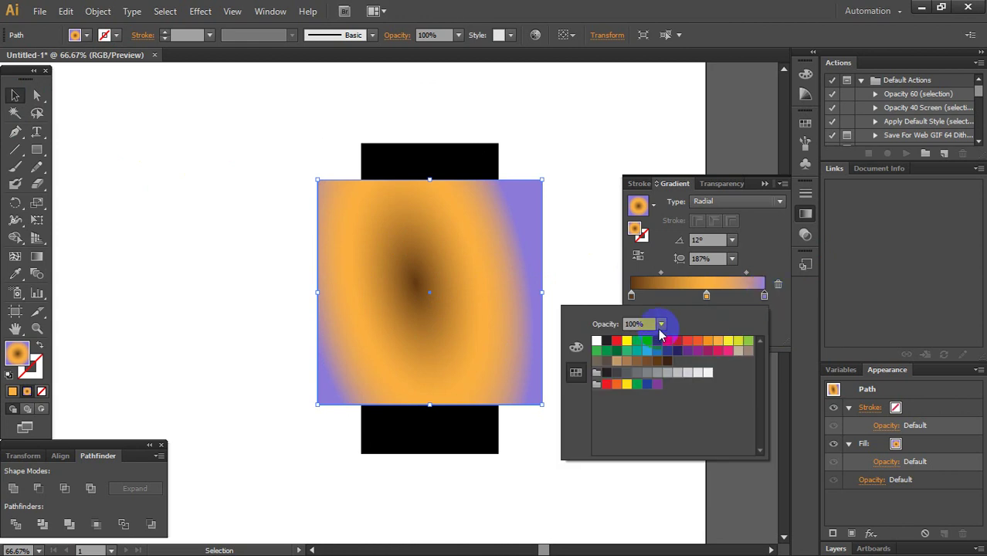
left_click(342, 272)
scroll(341, 298, "down", 1)
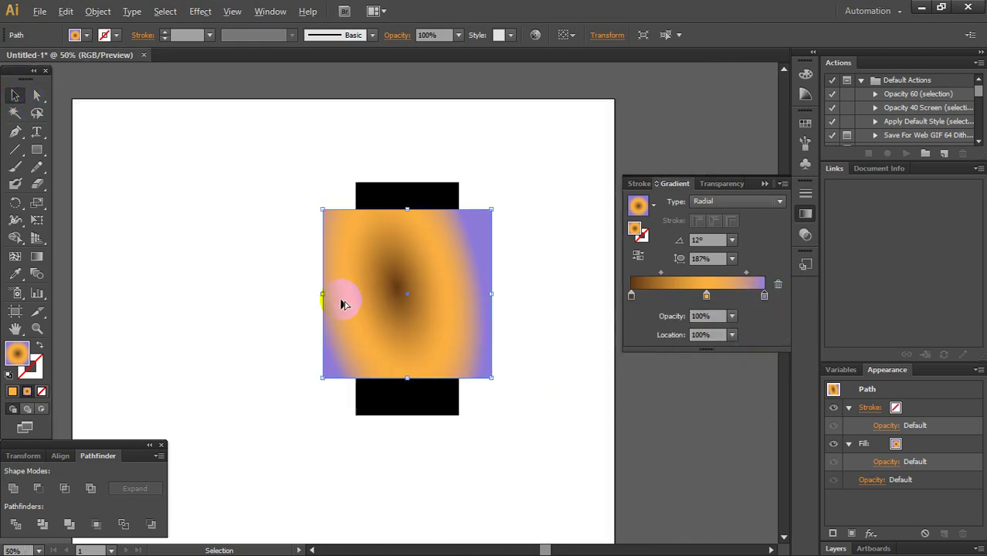
key("Delete")
- Widen the tall black rectangle on both sides, keeping its height
left_click(411, 260)
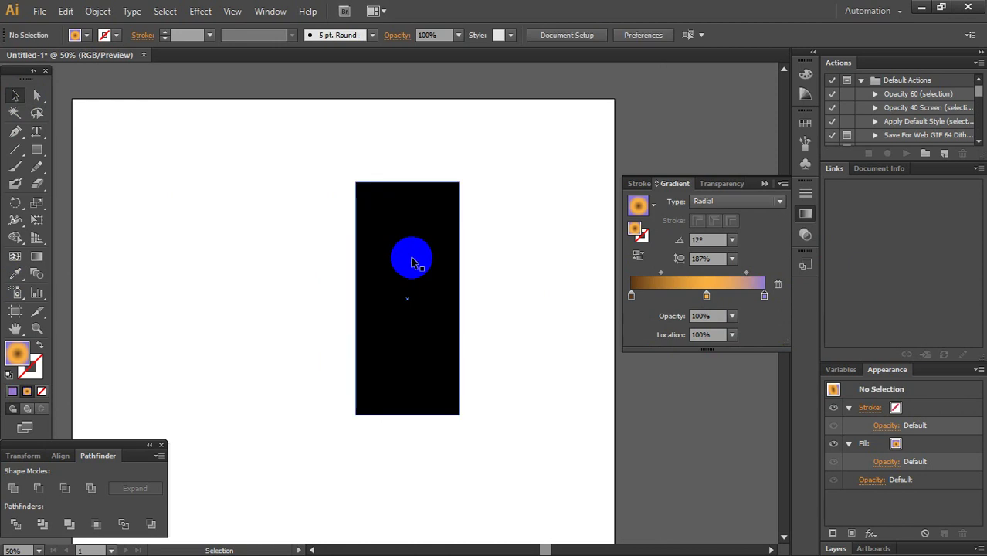
left_click(409, 260)
scroll(428, 298, "up", 2)
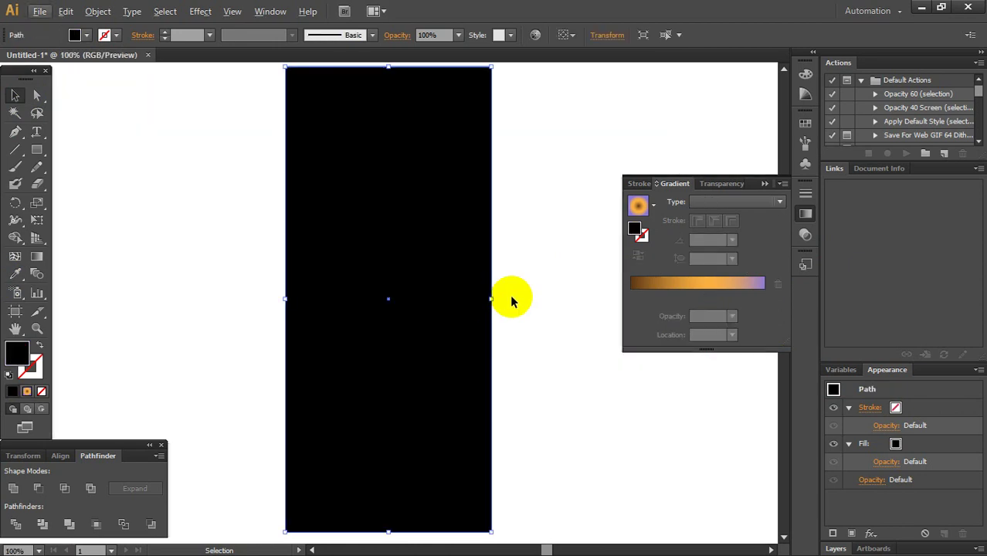
scroll(348, 282, "down", 3)
left_click_drag(396, 288, 370, 271)
scroll(319, 287, "up", 2)
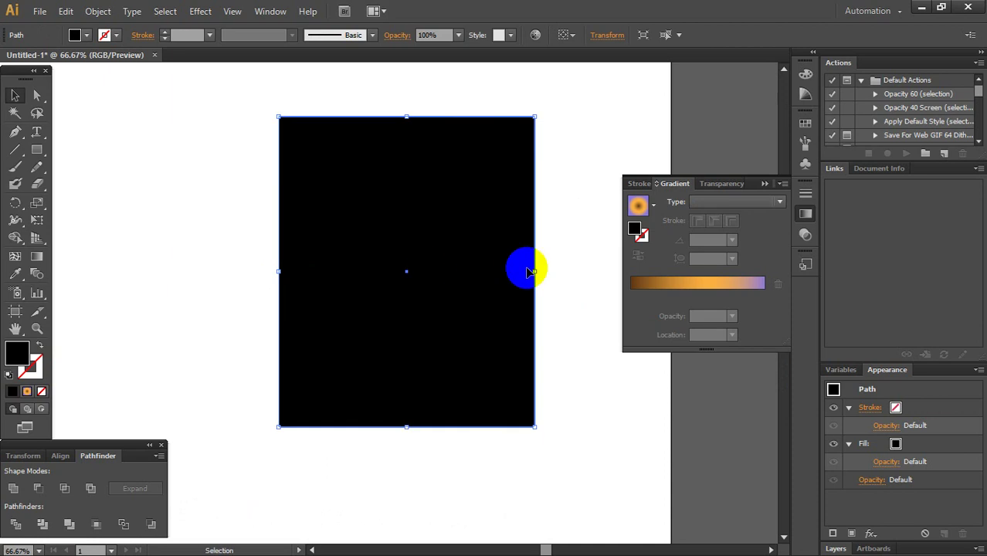
scroll(323, 309, "down", 1)
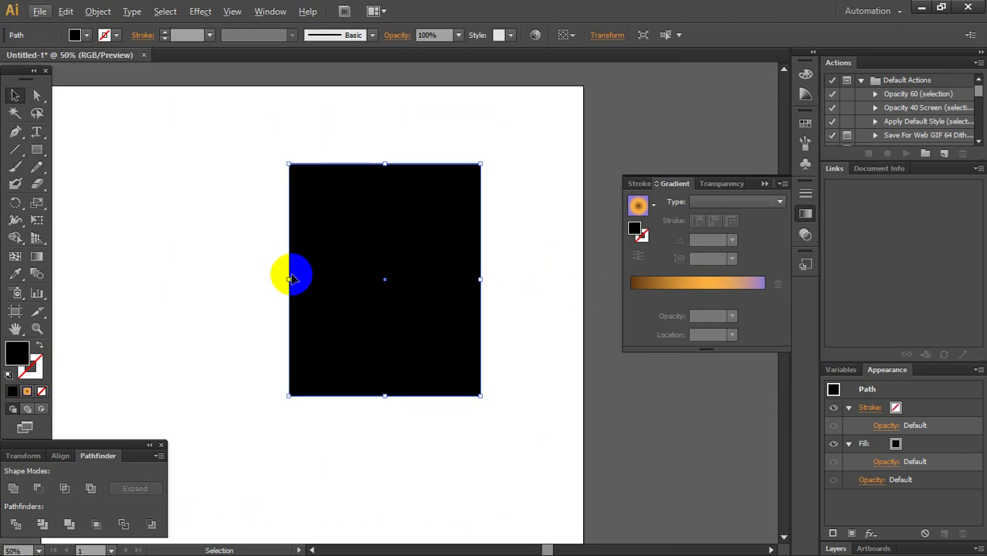
- Apply the current gradient to the black rectangle with the Gradient tool and set its type to Linear
left_click(36, 255)
left_click(386, 248)
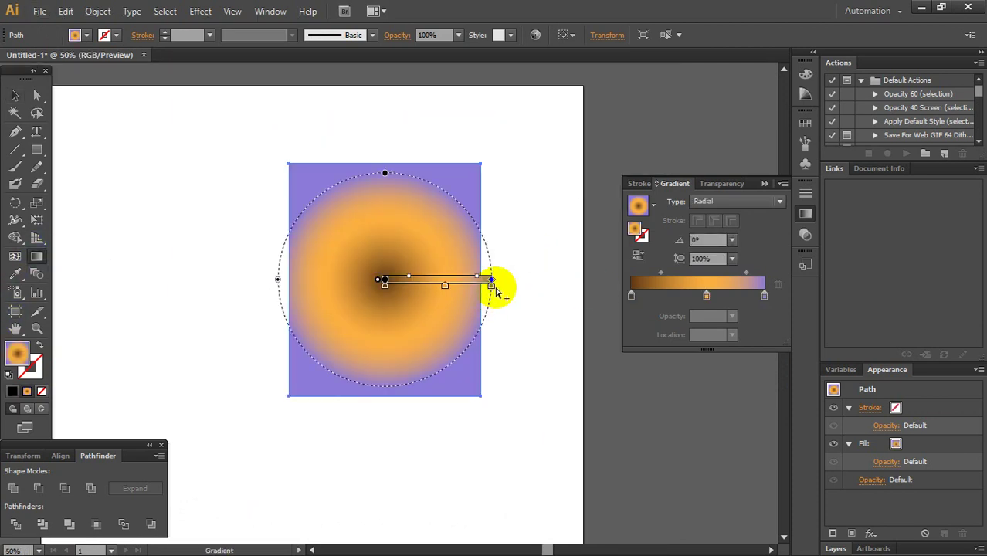
left_click(723, 200)
left_click(714, 217)
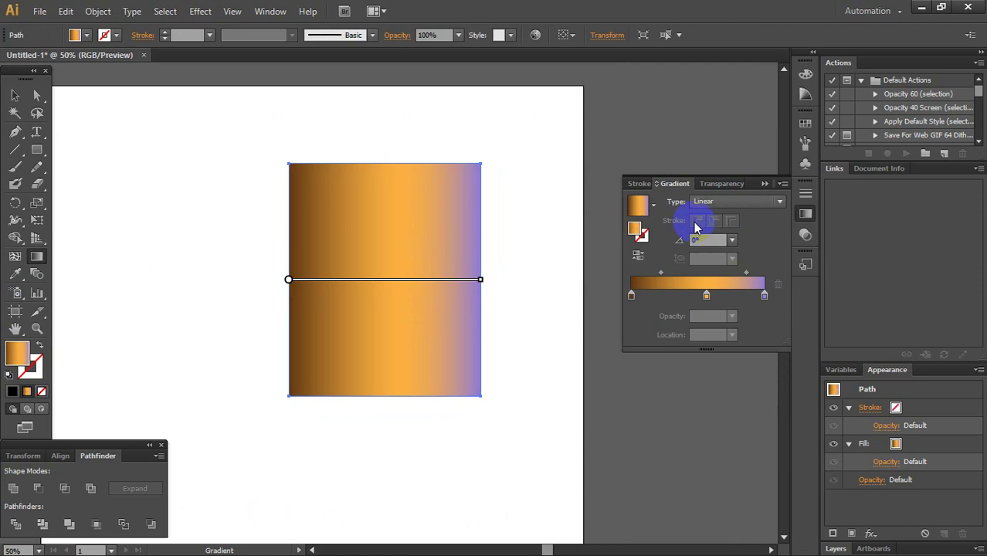
- Recolour the purple end stop of the rectangle's linear gradient to dark green 1C2A00 at location 98.7%
mouse_move(479, 283)
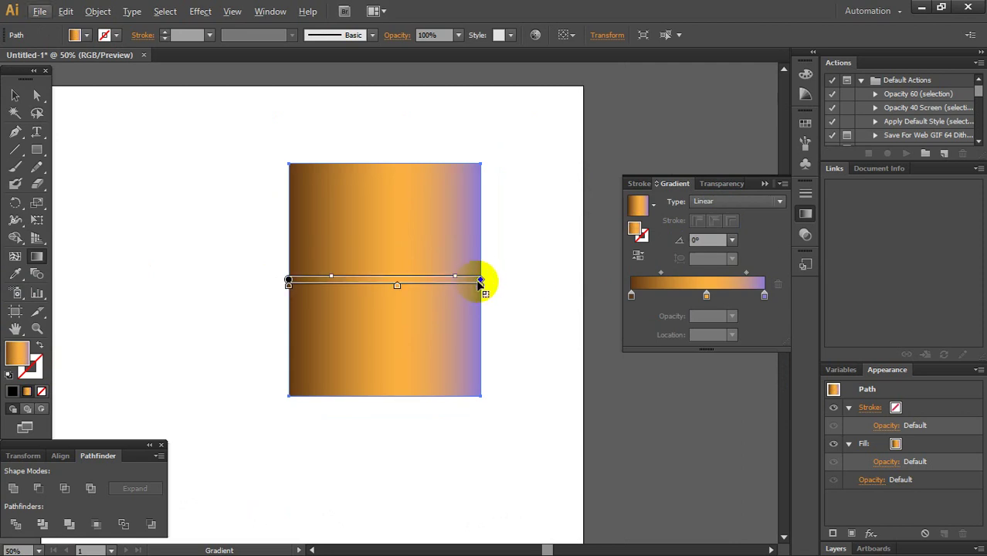
double_click(479, 288)
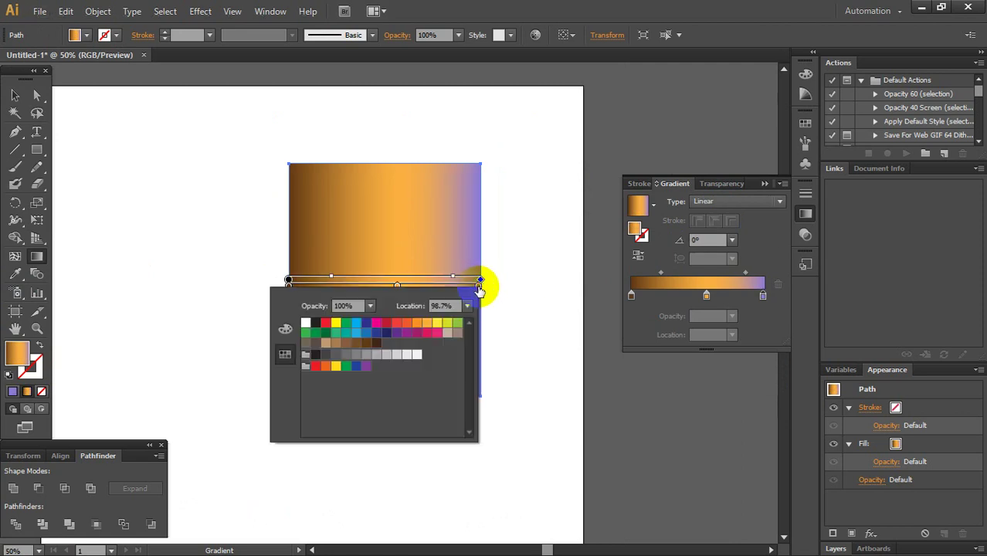
left_click(282, 330)
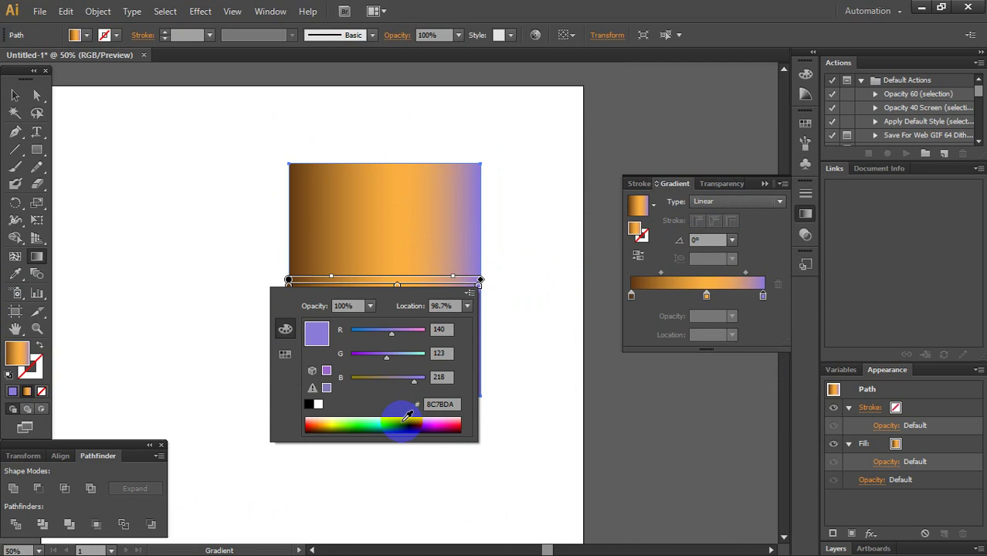
left_click(407, 421)
left_click(347, 430)
left_click(442, 306)
left_click(649, 279)
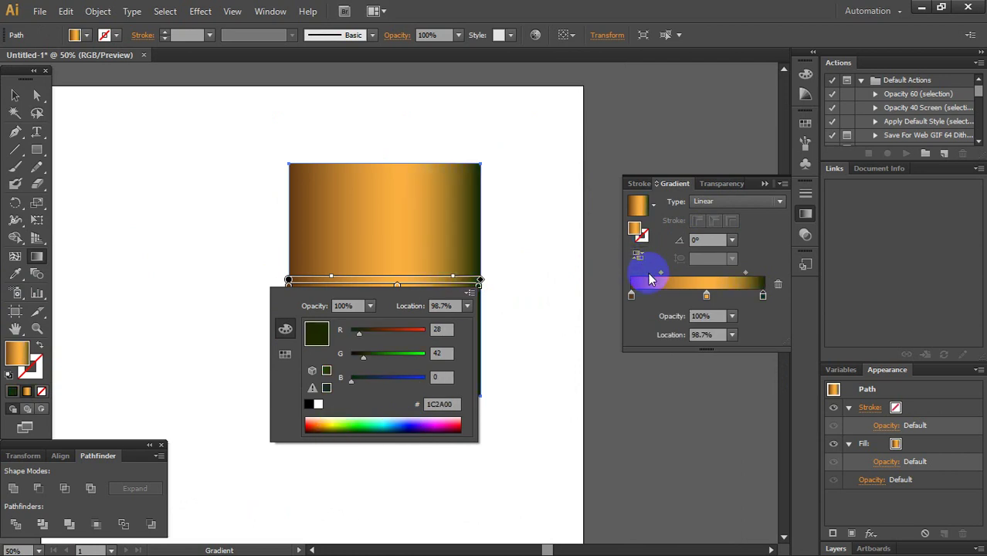
left_click(631, 295)
double_click(631, 294)
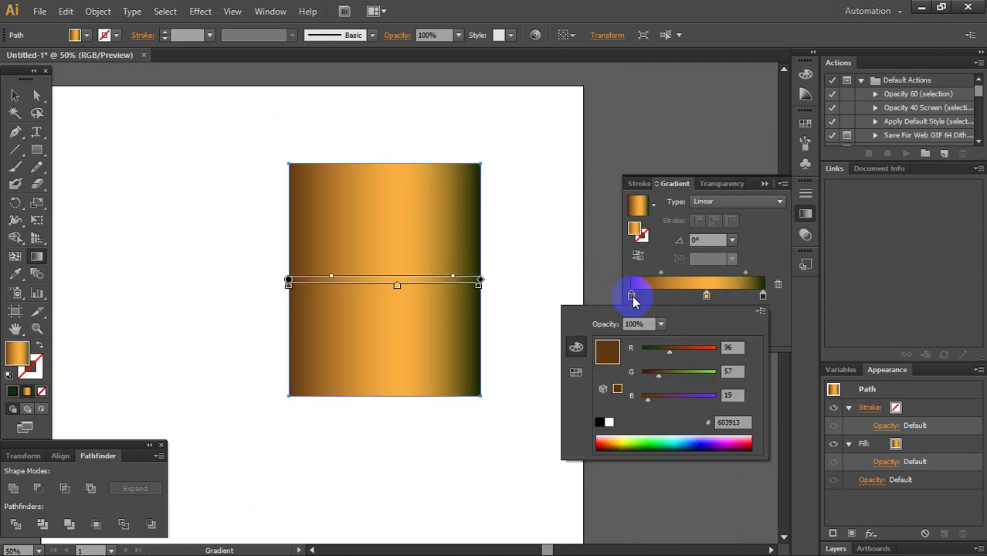
left_click(576, 373)
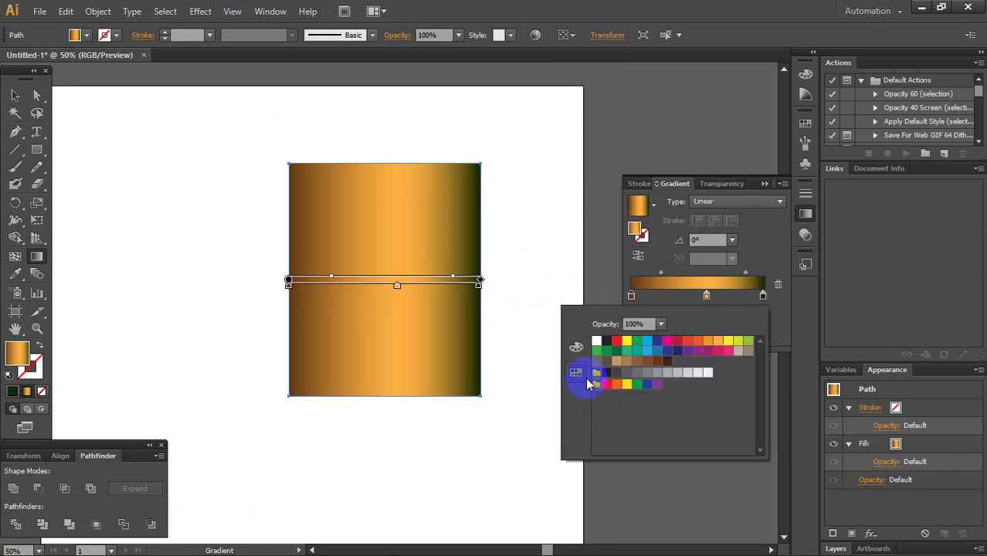
left_click(16, 102)
left_click(182, 287)
left_click(13, 98)
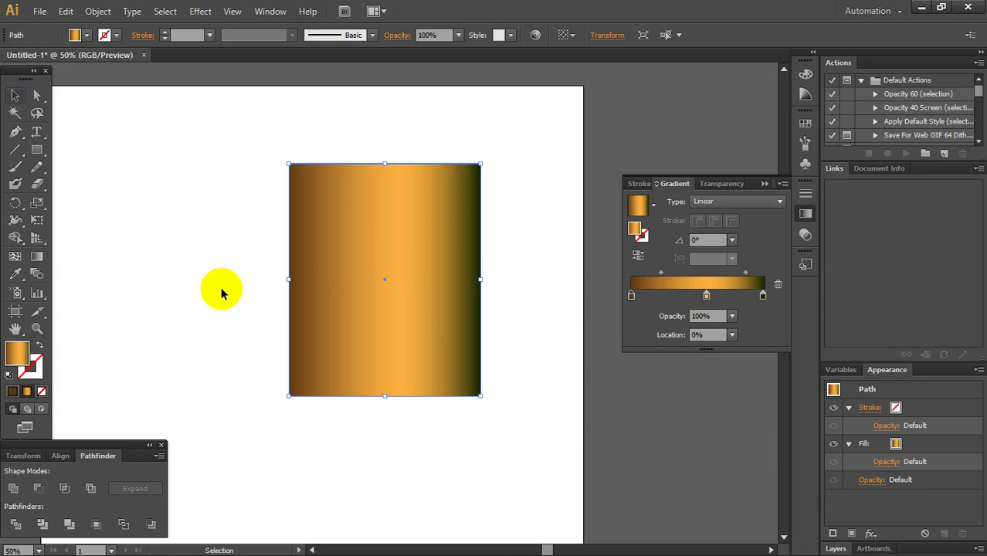
- Deselect the gradient rectangle and draw a small square in the empty area beside its brown edge
left_click(223, 295)
scroll(239, 275, "left", 3)
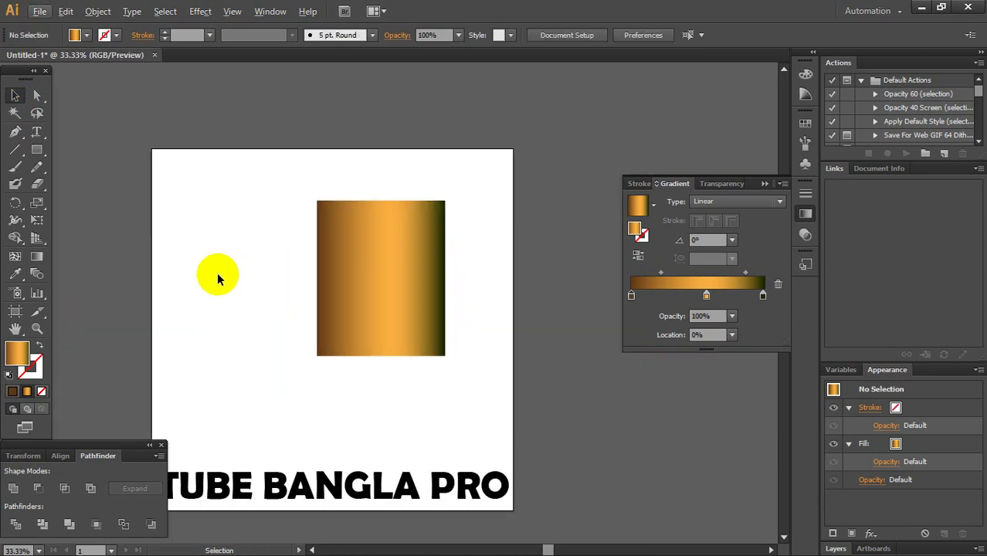
left_click(36, 149)
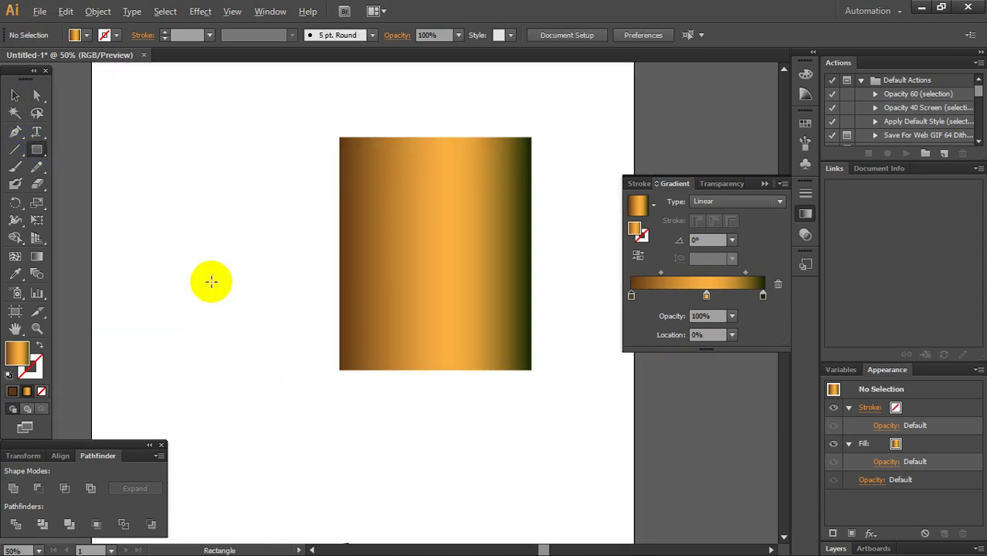
left_click_drag(162, 183, 200, 219)
left_click(15, 94)
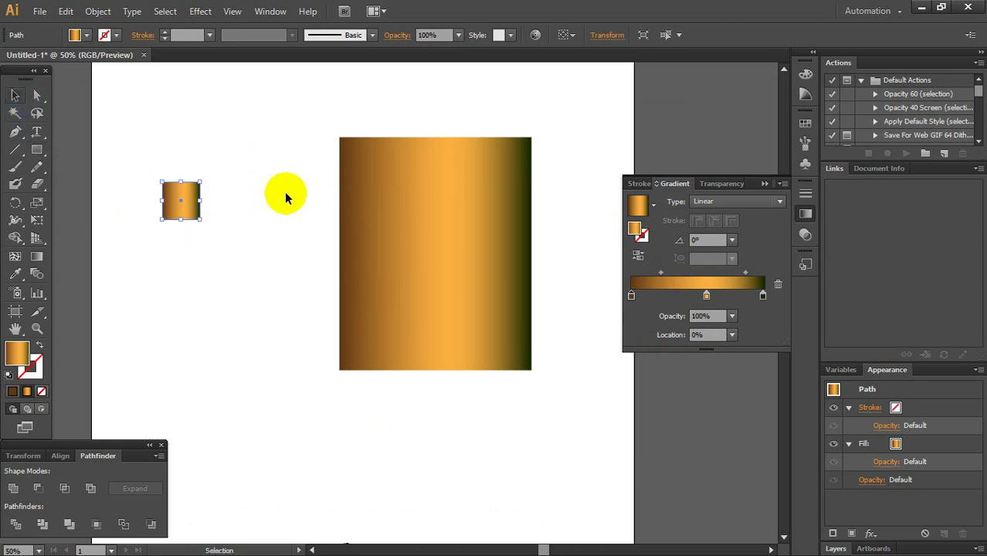
- Try recolouring the small square's gradient fill by choosing a vivid purple in the Color Picker
double_click(17, 352)
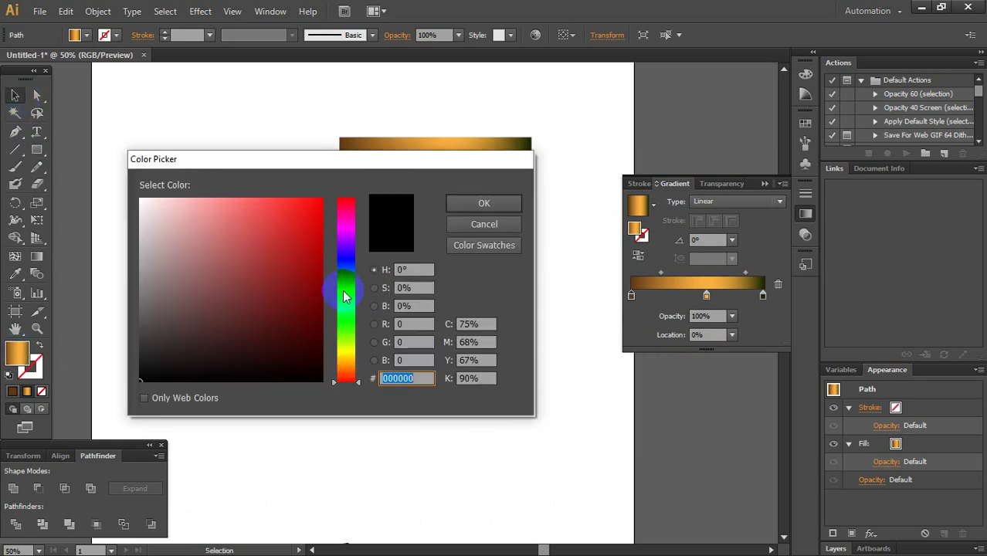
left_click_drag(344, 286, 345, 199)
left_click(346, 238)
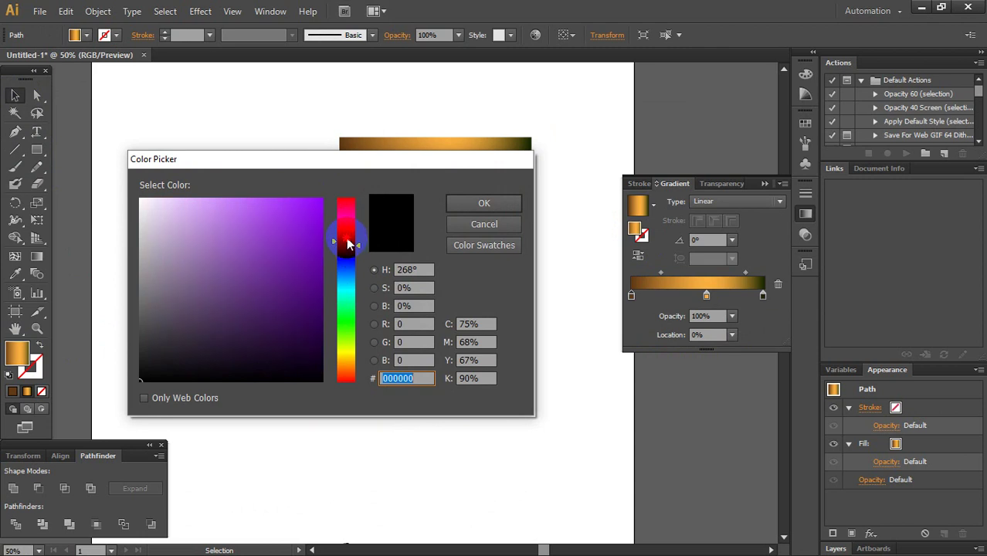
left_click_drag(308, 233, 322, 200)
left_click(466, 204)
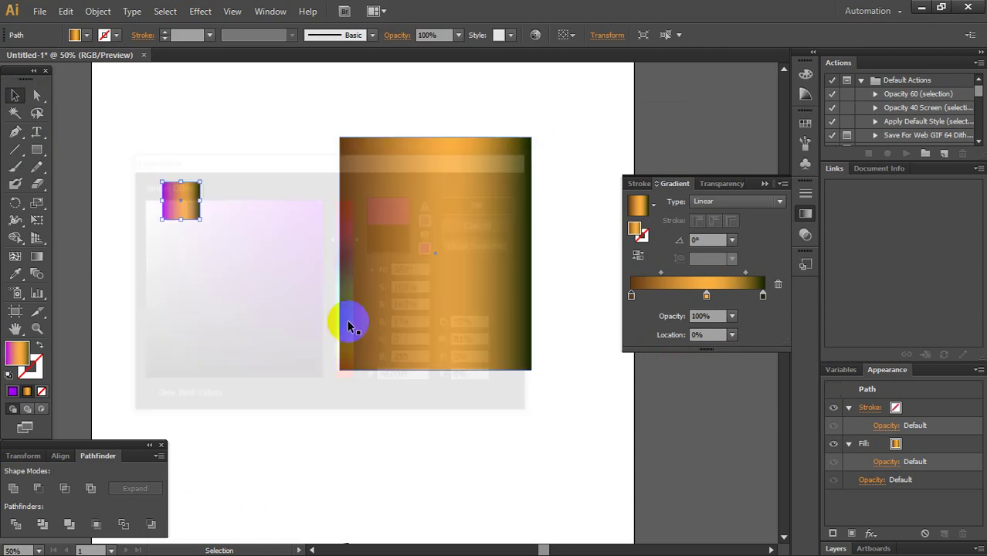
left_click(222, 244)
- Sample the white background with the Eyedropper, then give the small square a solid purple B400FF fill
left_click(165, 214)
left_click(15, 274)
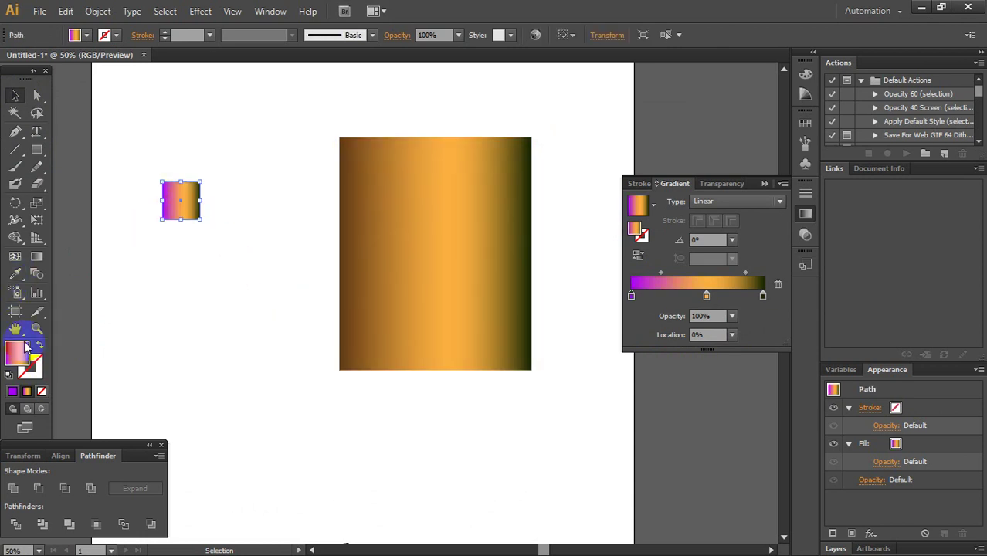
left_click(287, 289)
double_click(11, 357)
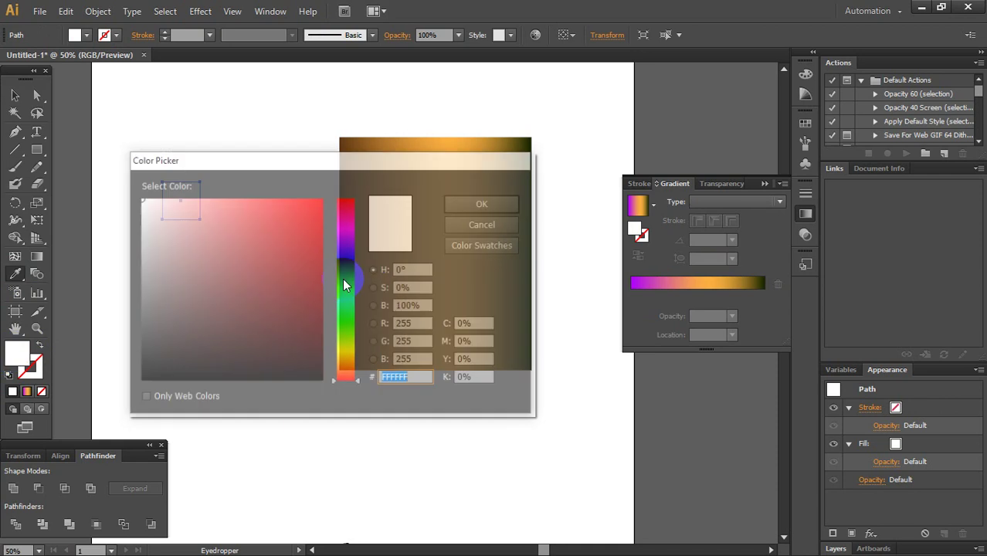
left_click_drag(352, 274, 348, 237)
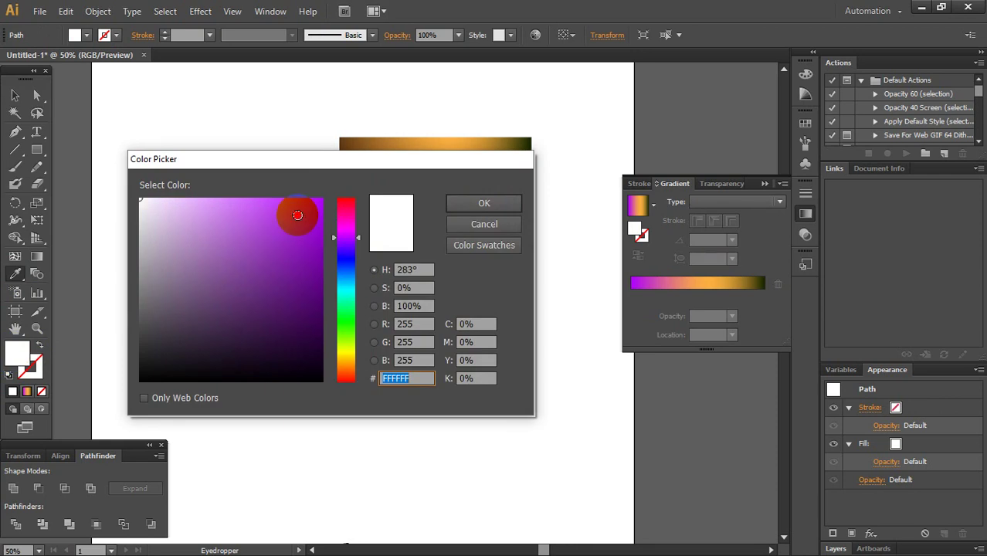
left_click_drag(293, 214, 328, 198)
left_click(483, 203)
left_click(15, 94)
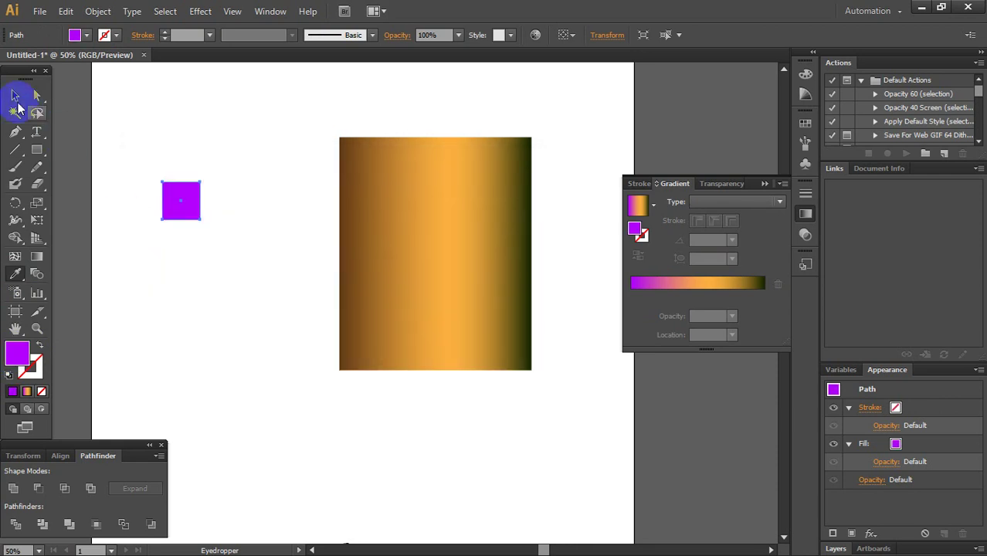
- Duplicate the purple square directly below the original and fill the copy with cyan
left_click(178, 221)
left_click_drag(178, 220, 179, 286)
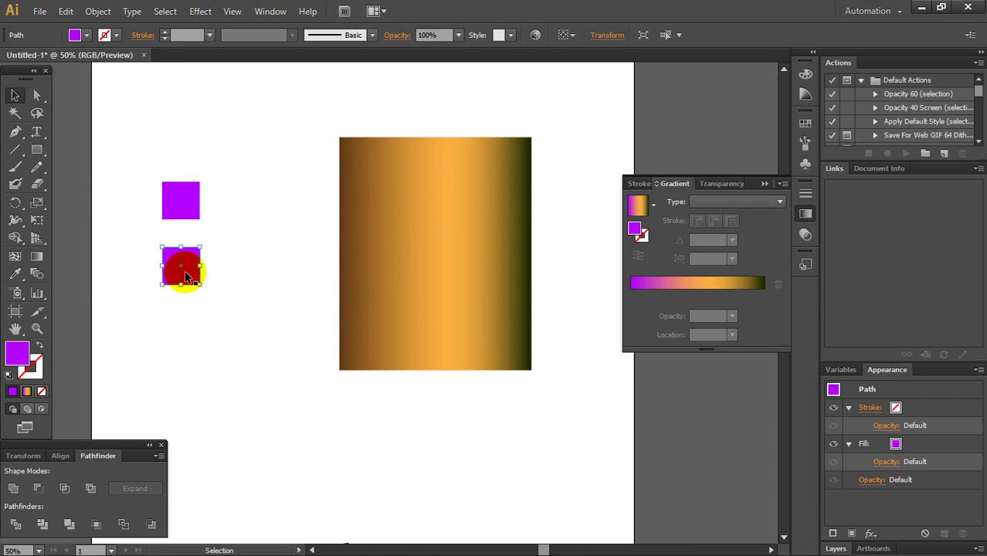
double_click(17, 353)
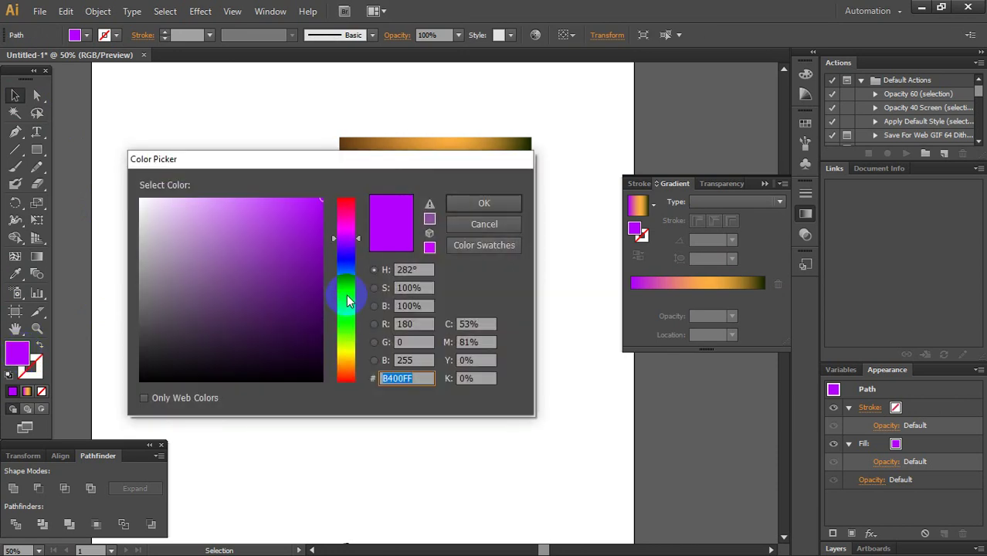
left_click_drag(347, 301, 347, 279)
left_click(304, 236)
left_click(484, 203)
left_click(330, 305)
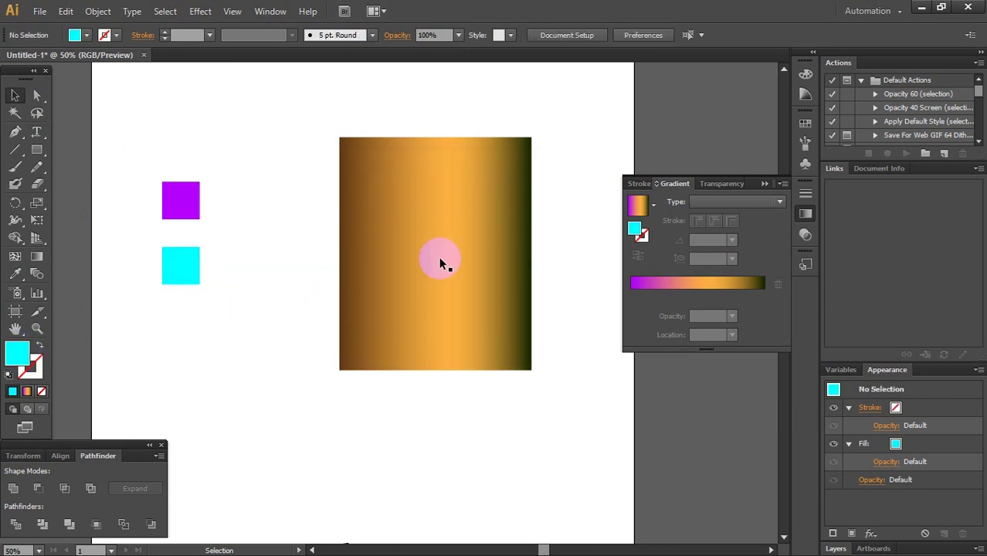
- Display the Swatches panel and add the purple square's fill colour to it as a new swatch
left_click(804, 126)
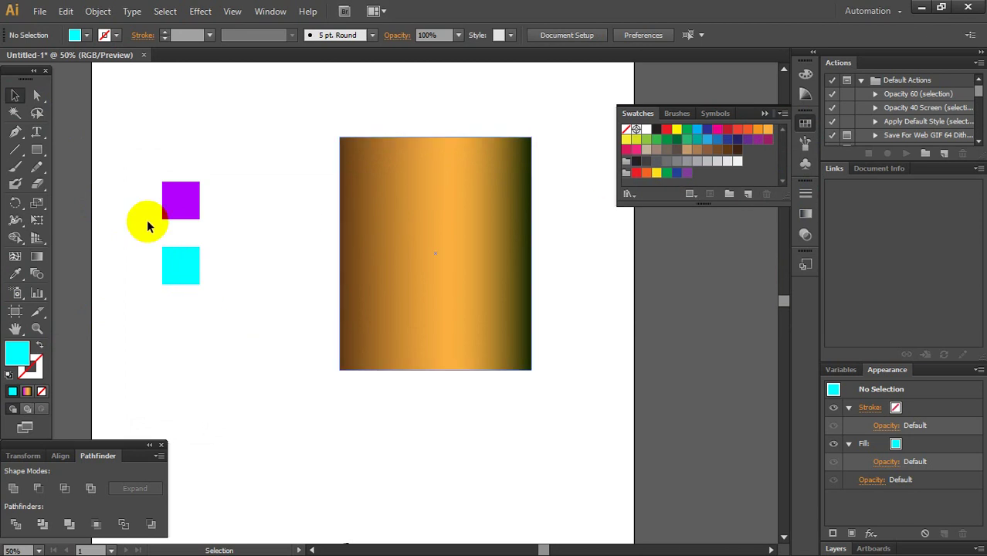
left_click(180, 211)
left_click(191, 272)
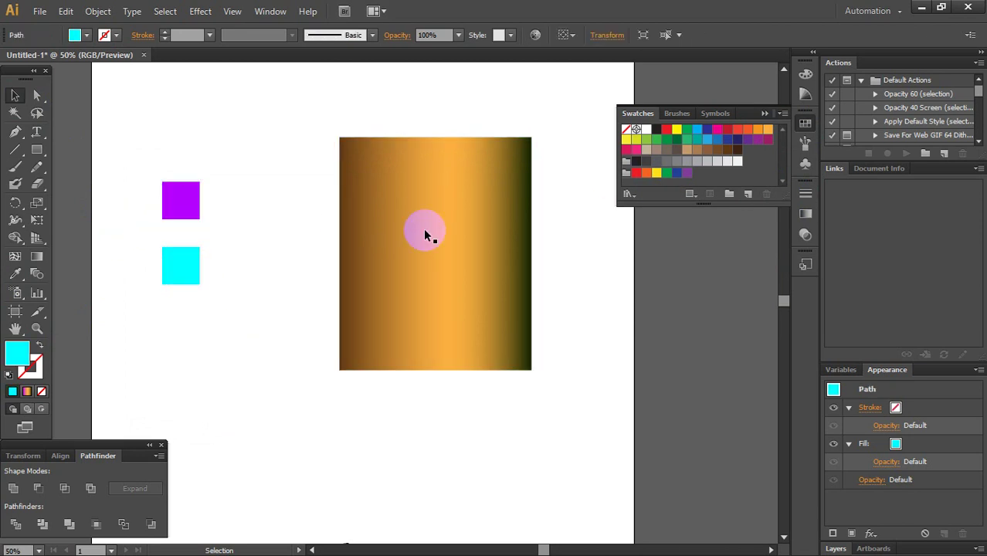
left_click(423, 229)
left_click(487, 272)
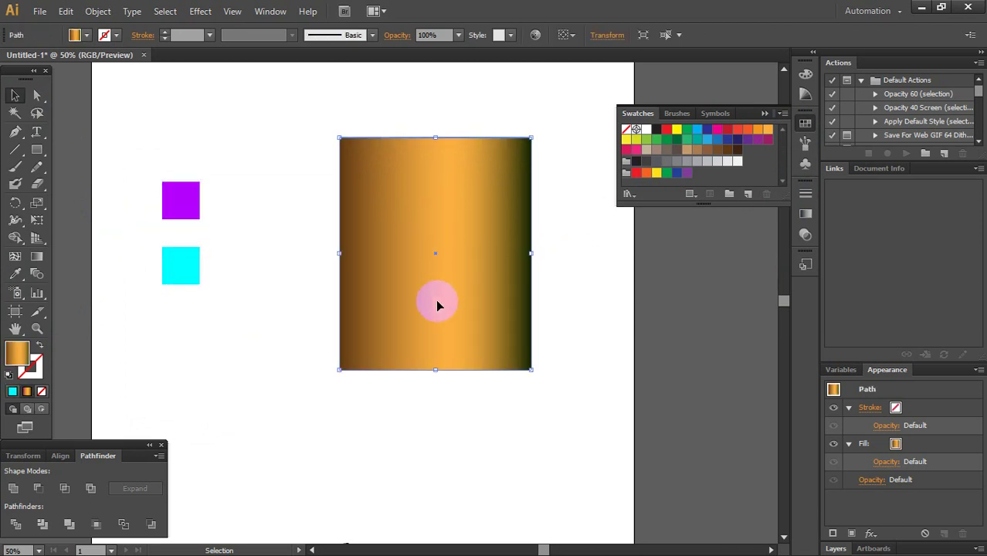
left_click(261, 308)
left_click(172, 274)
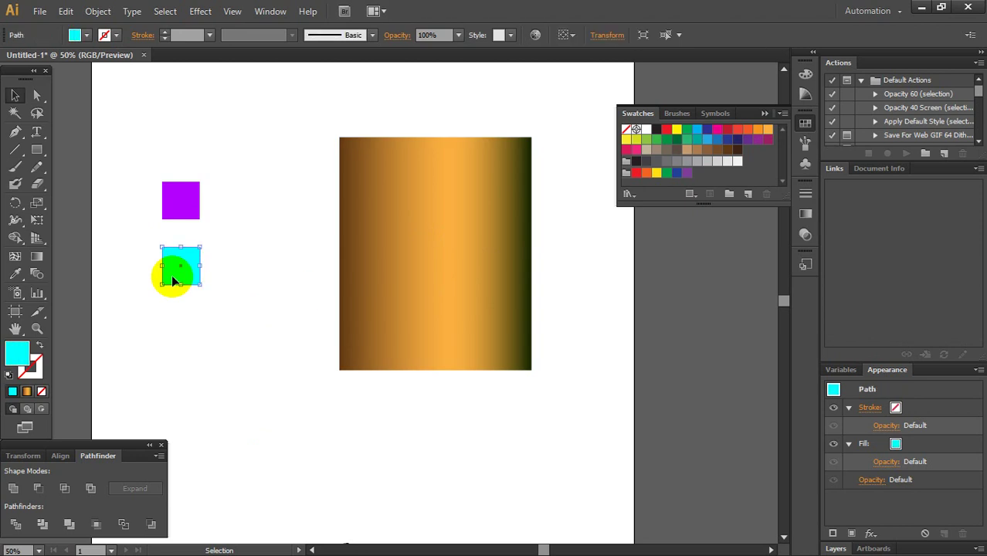
left_click(178, 199)
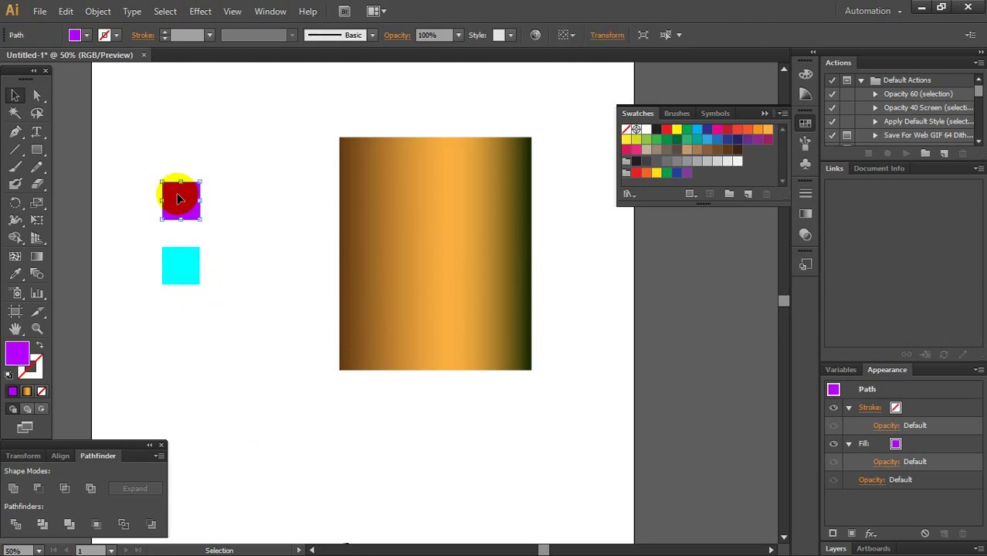
left_click(19, 353)
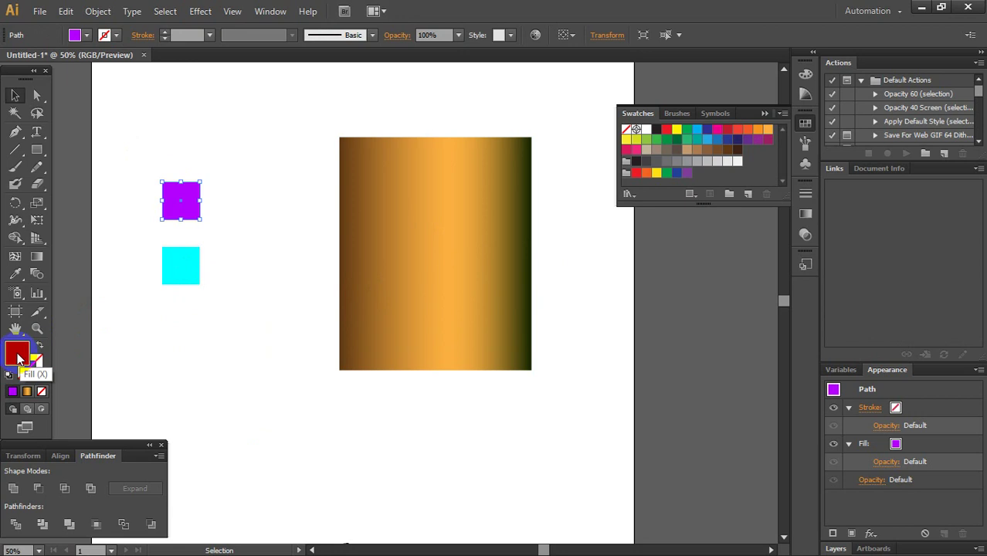
mouse_move(19, 356)
left_mouse_down()
mouse_move(224, 263)
mouse_move(713, 175)
mouse_move(747, 157)
left_mouse_up()
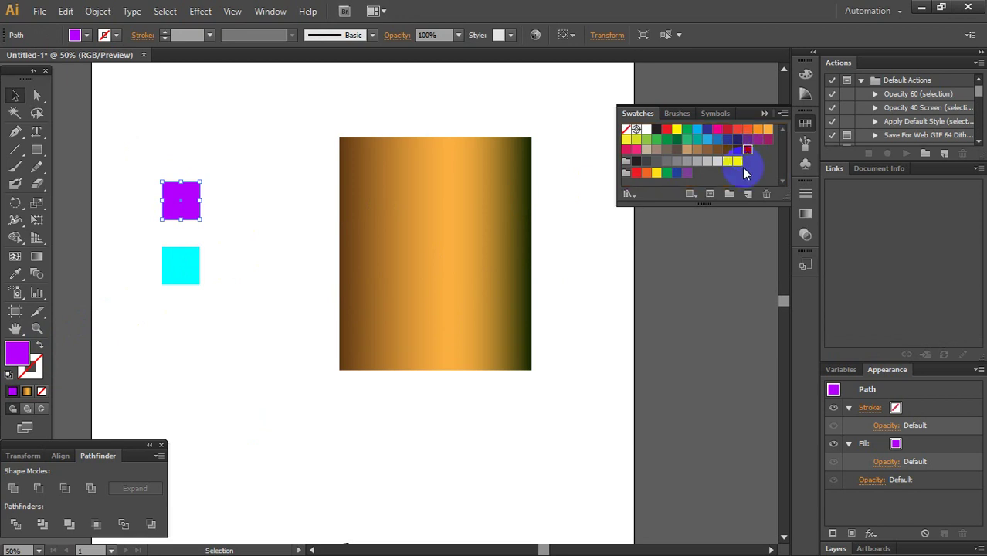
- Add the cyan square's fill colour to the swatches as a new swatch
left_click(182, 265)
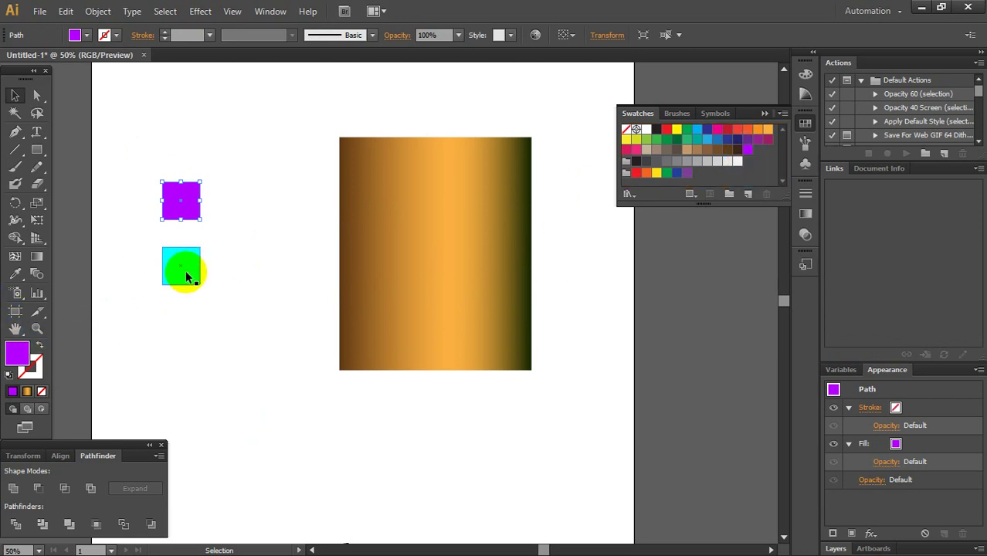
left_click_drag(23, 357, 757, 151)
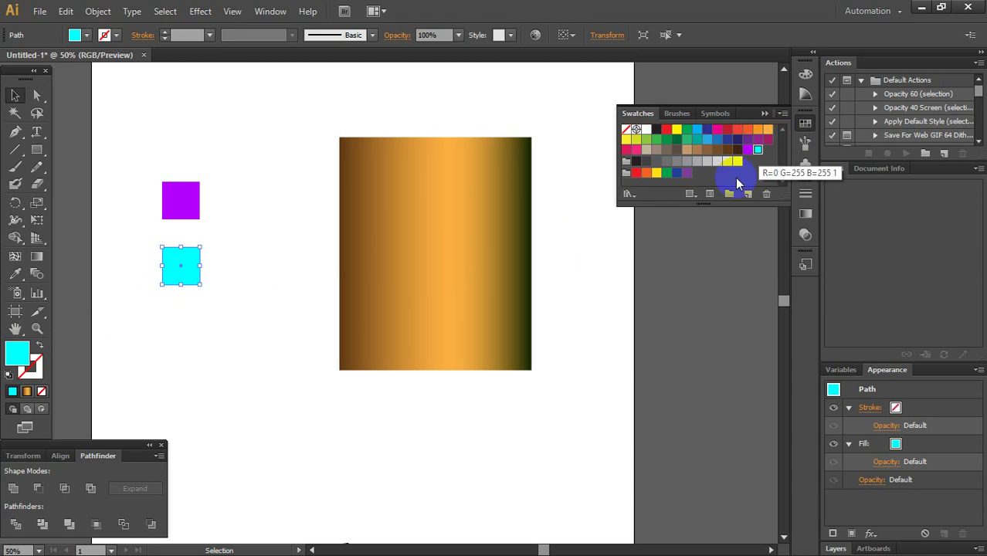
- Recolour the large rectangle's end gradient stops with the custom swatches, cyan for the right stop and purple for the left
left_click(453, 215)
left_click(36, 255)
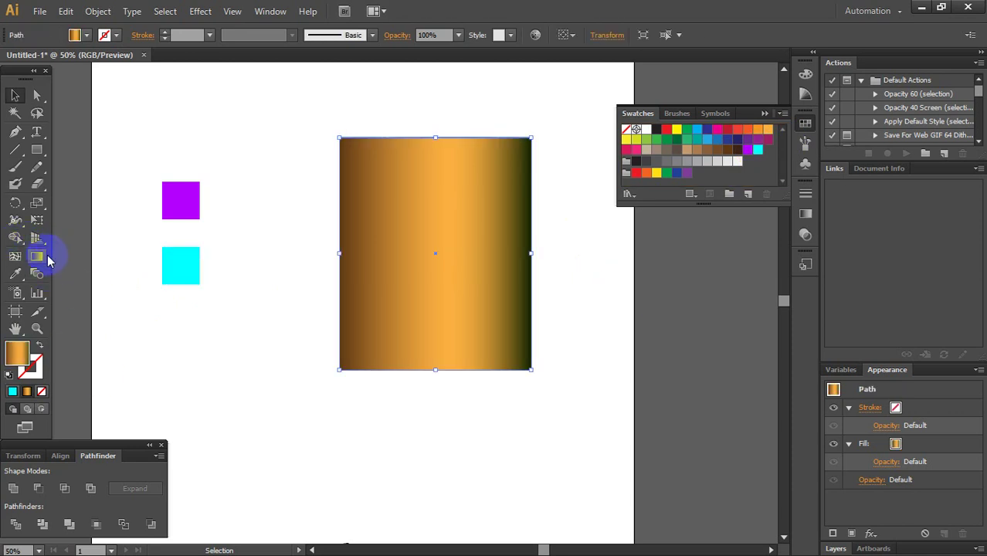
double_click(529, 257)
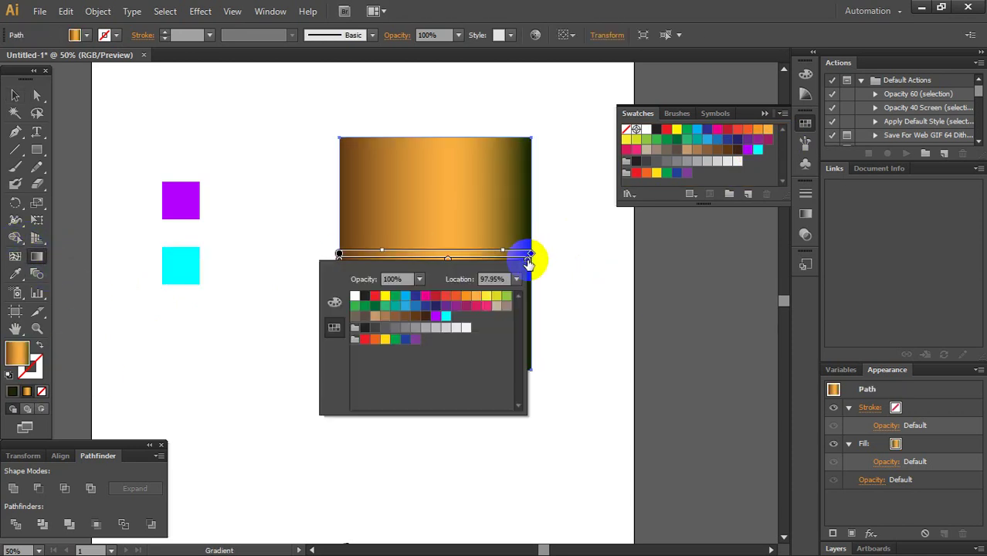
left_click(445, 315)
left_click(339, 259)
double_click(339, 258)
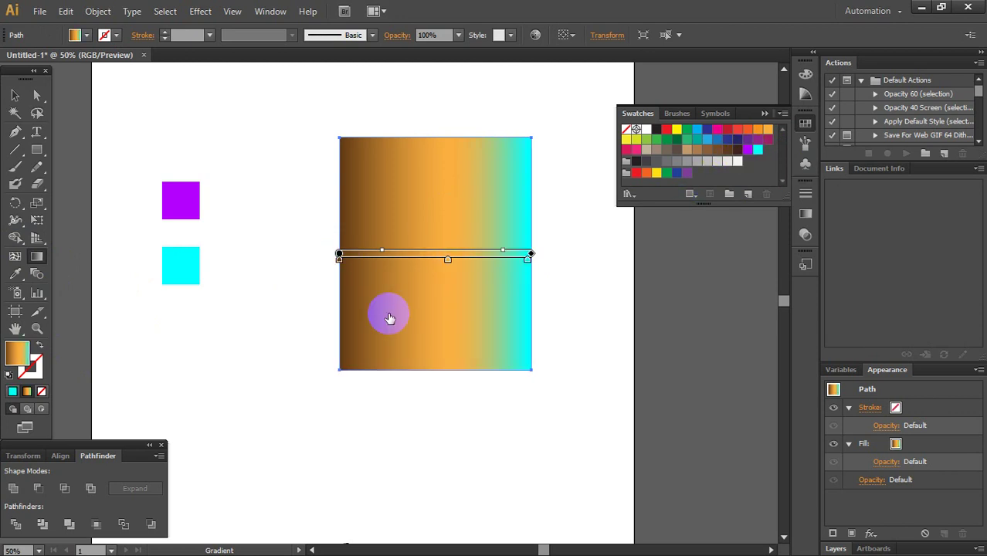
left_click(247, 313)
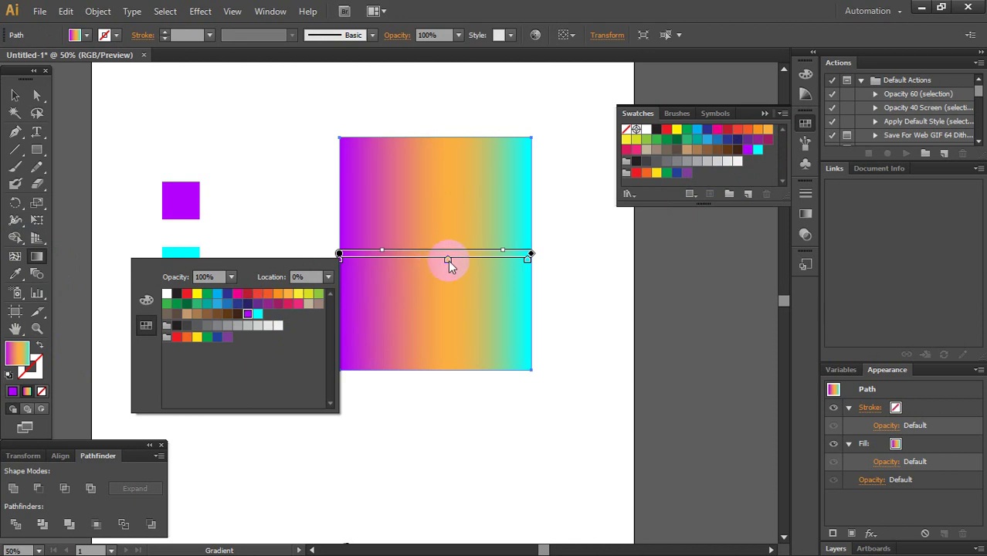
- Change the middle gradient stop of the large rectangle to the light tan swatch and deselect the rectangle
left_click(448, 260)
double_click(448, 260)
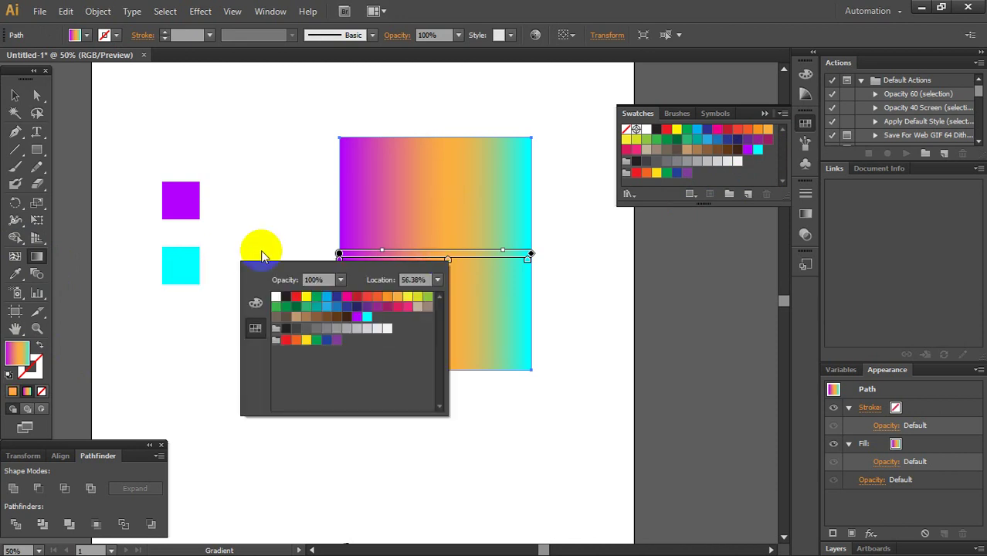
left_click(347, 297)
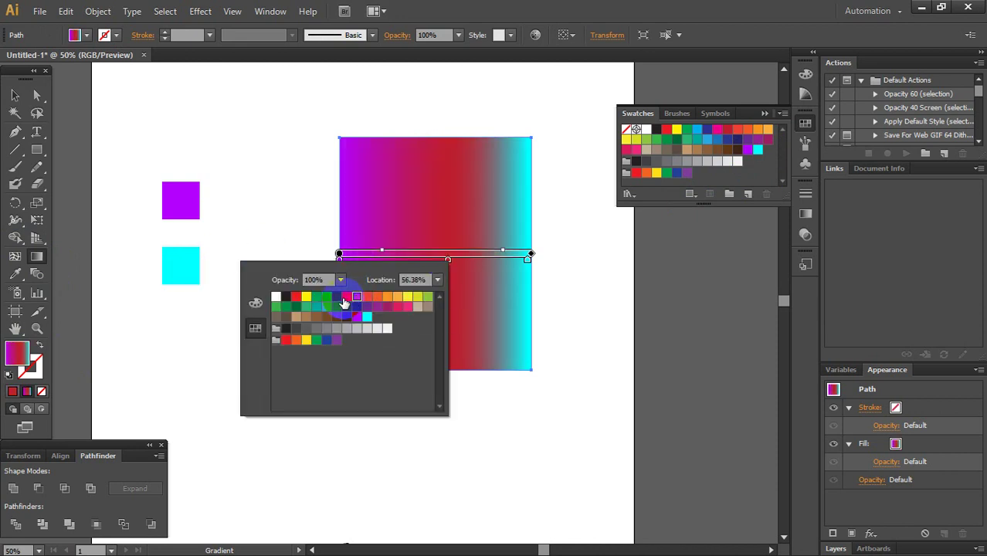
left_click(417, 307)
left_click(17, 94)
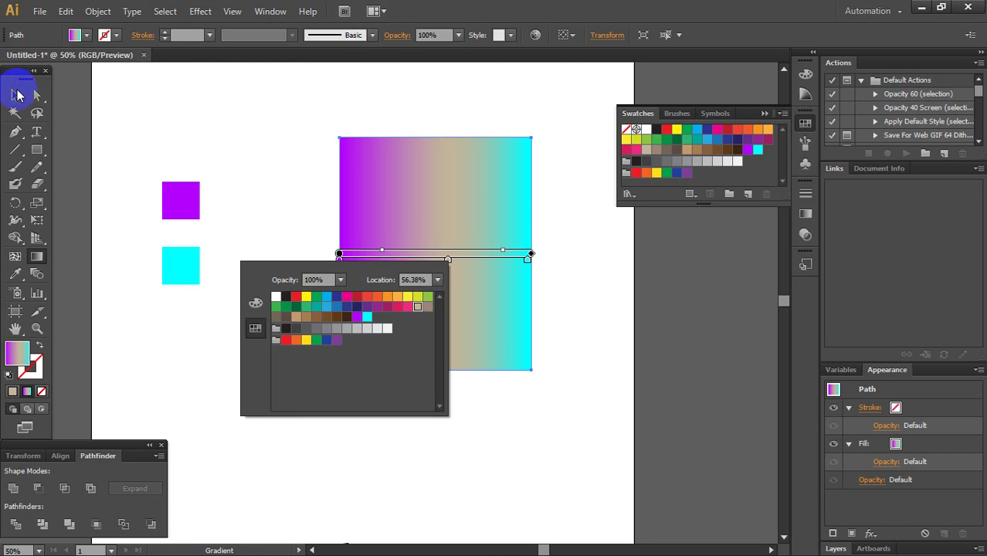
left_click(286, 216)
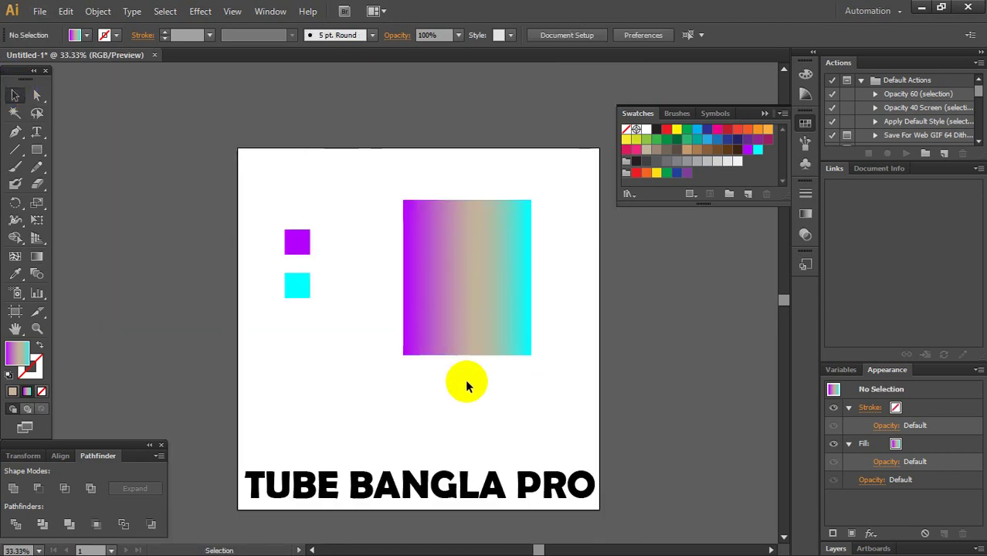
- Examine the large rectangle's recoloured gradient up close and within the whole artboard
left_click(468, 273)
scroll(501, 289, "up", 2)
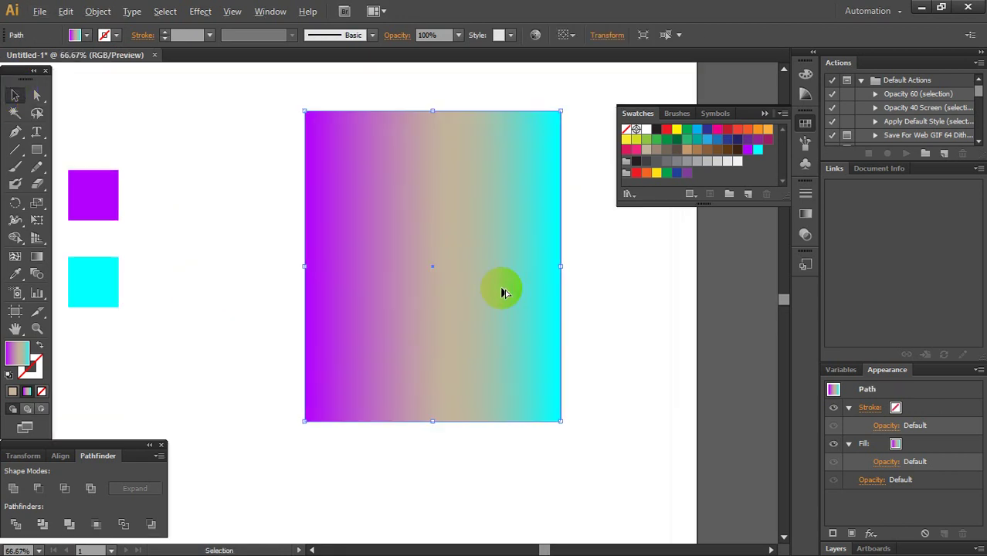
scroll(412, 240, "down", 2)
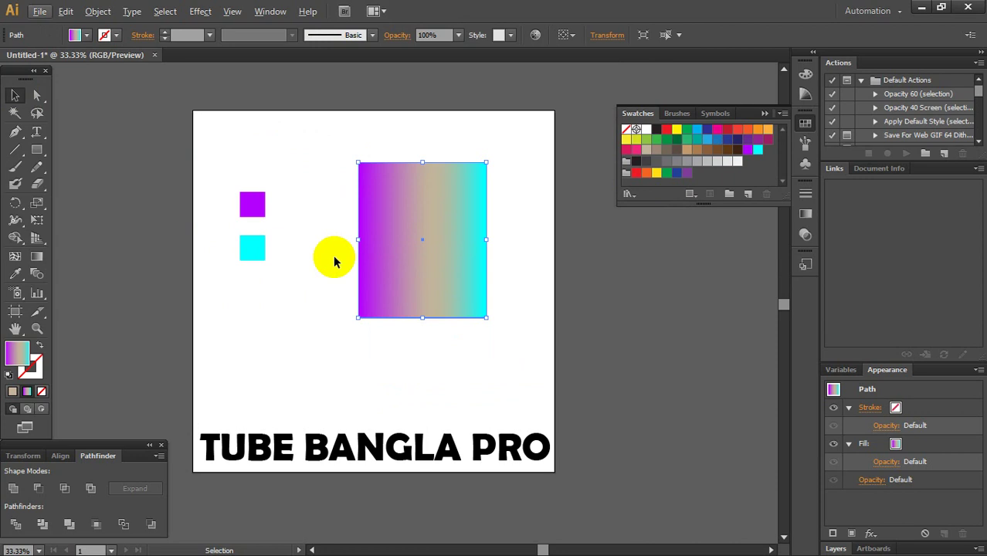
scroll(438, 275, "up", 1, "alt")
scroll(385, 327, "up", 1)
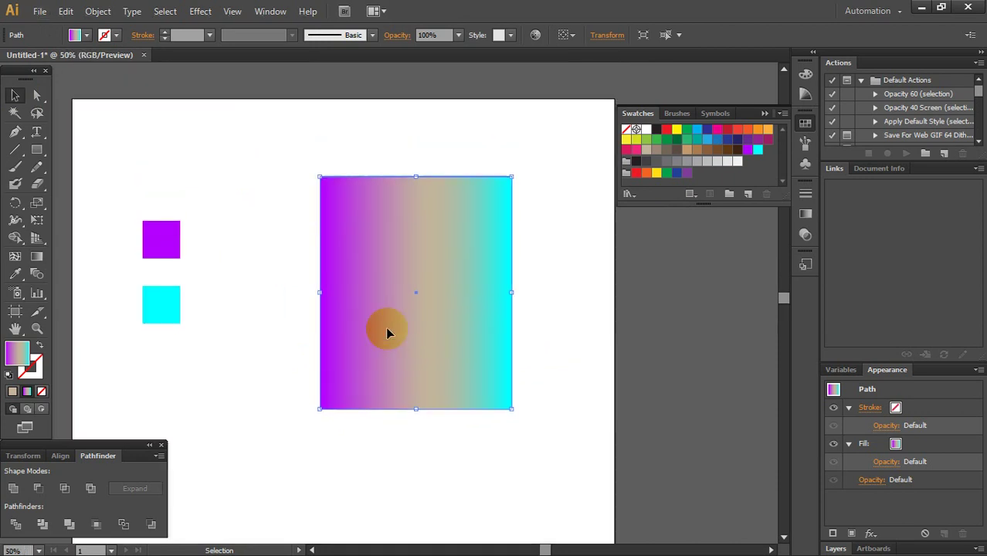
scroll(385, 326, "up", 1)
scroll(260, 332, "down", 2, "alt")
scroll(304, 352, "up", 2, "alt")
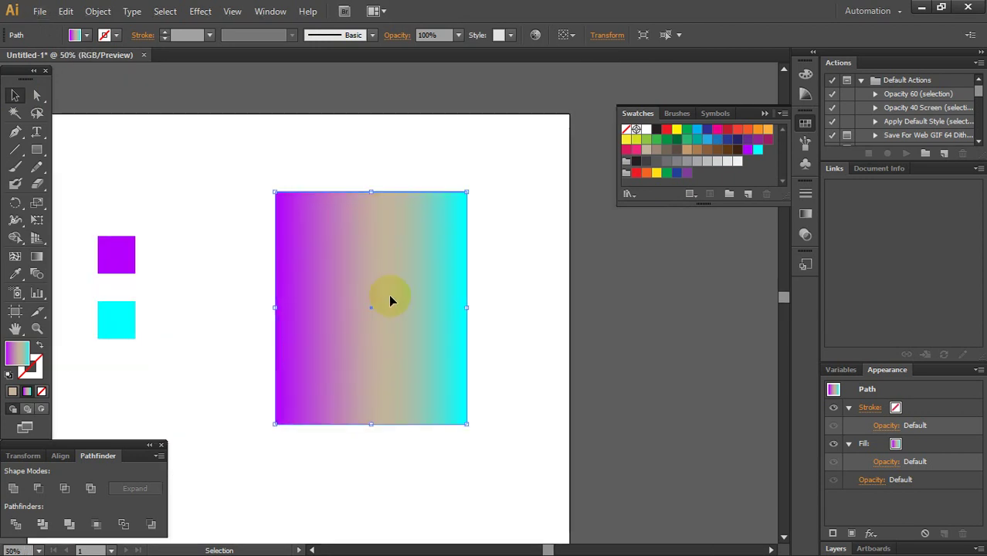
scroll(390, 299, "down", 2)
scroll(410, 211, "up", 1)
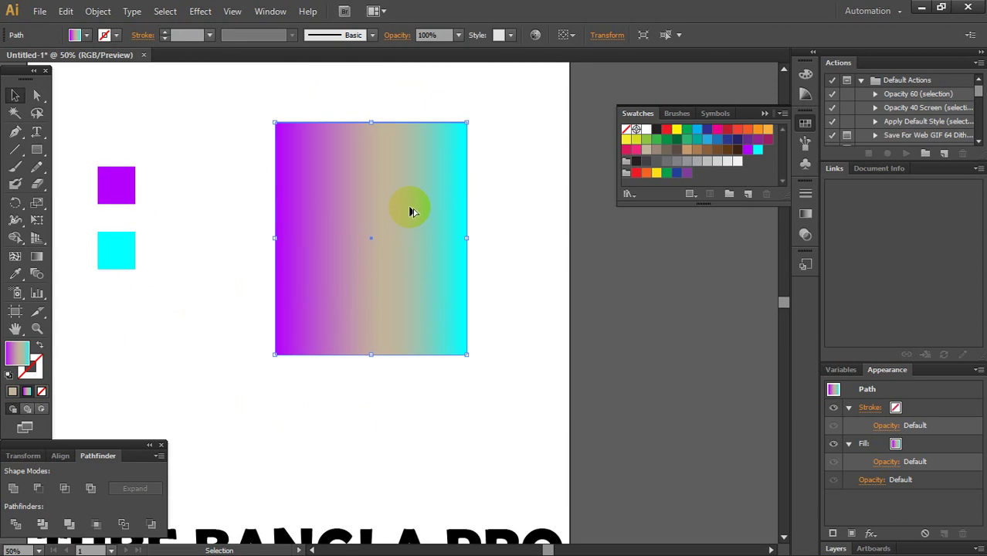
scroll(410, 207, "down", 1, "alt")
- Expand the TUBE BANGLA PRO text into vector outlines
scroll(408, 206, "down", 1)
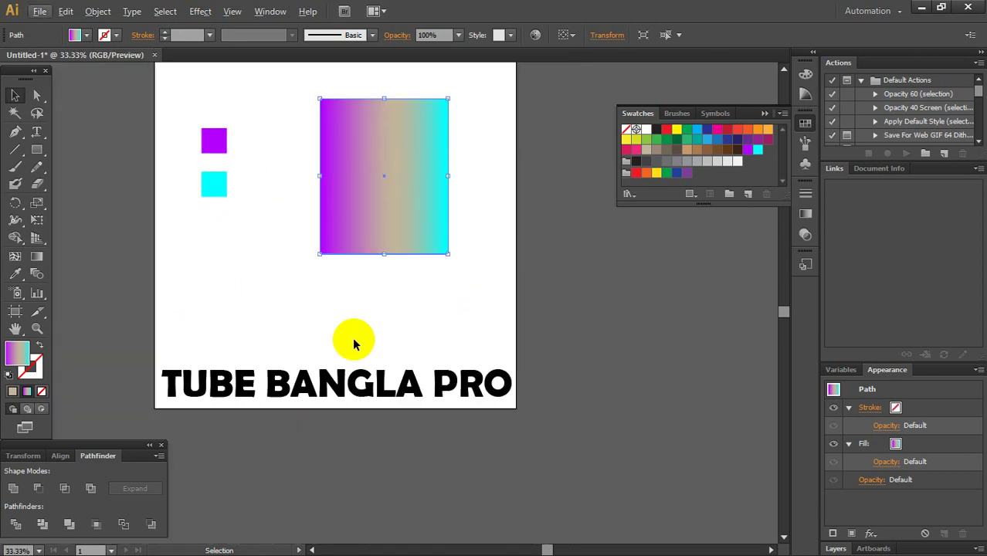
scroll(292, 436, "up", 1, "alt")
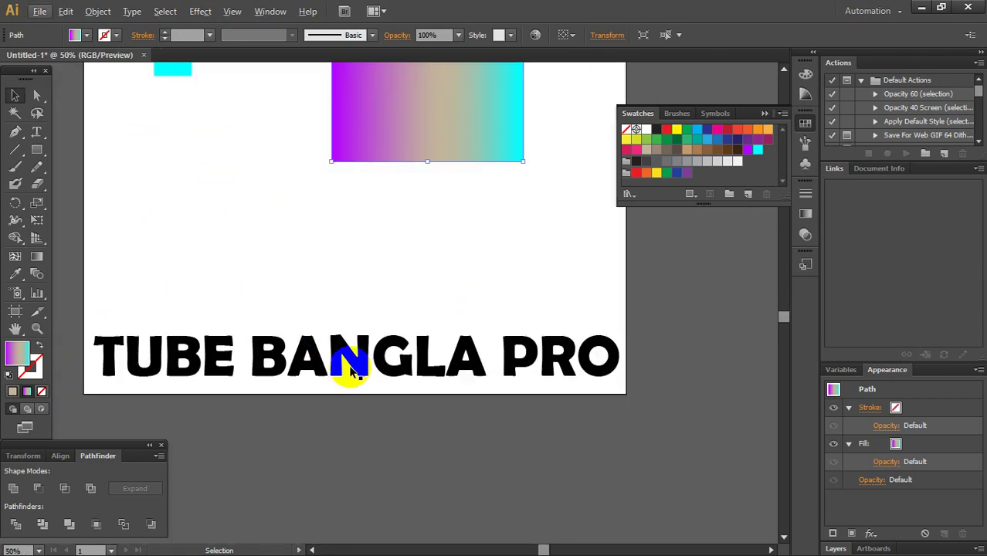
left_click(386, 355)
scroll(390, 358, "down", 1, "alt")
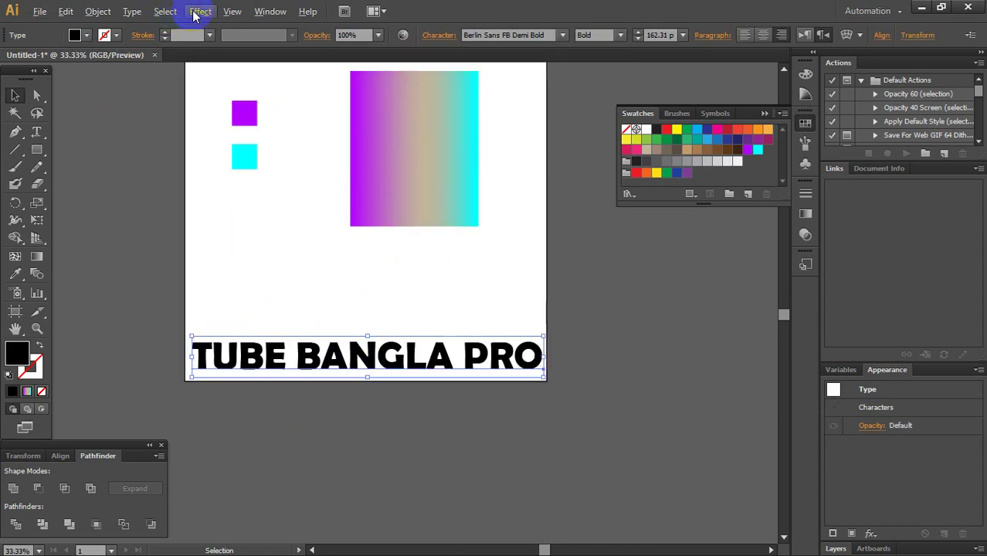
left_click(157, 12)
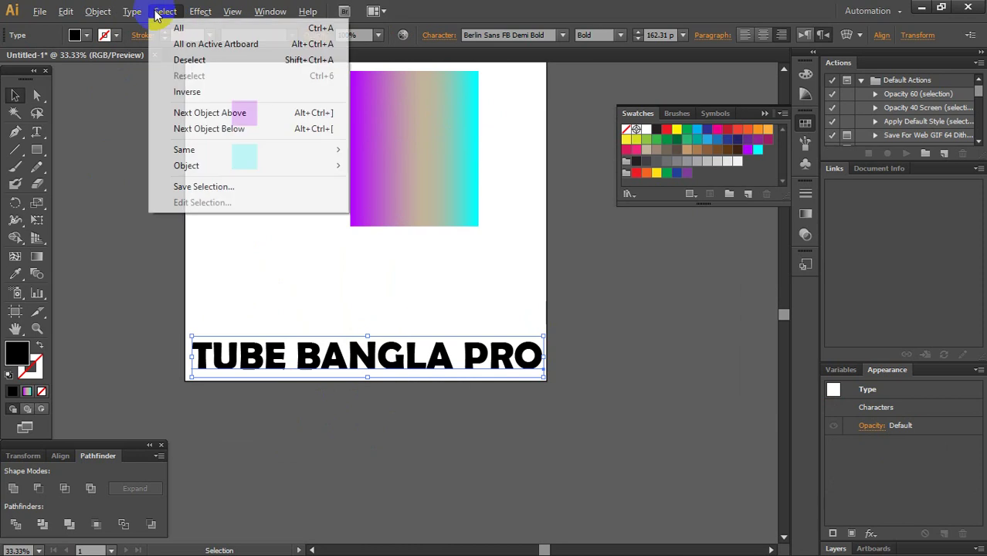
left_click(131, 12)
mouse_move(99, 12)
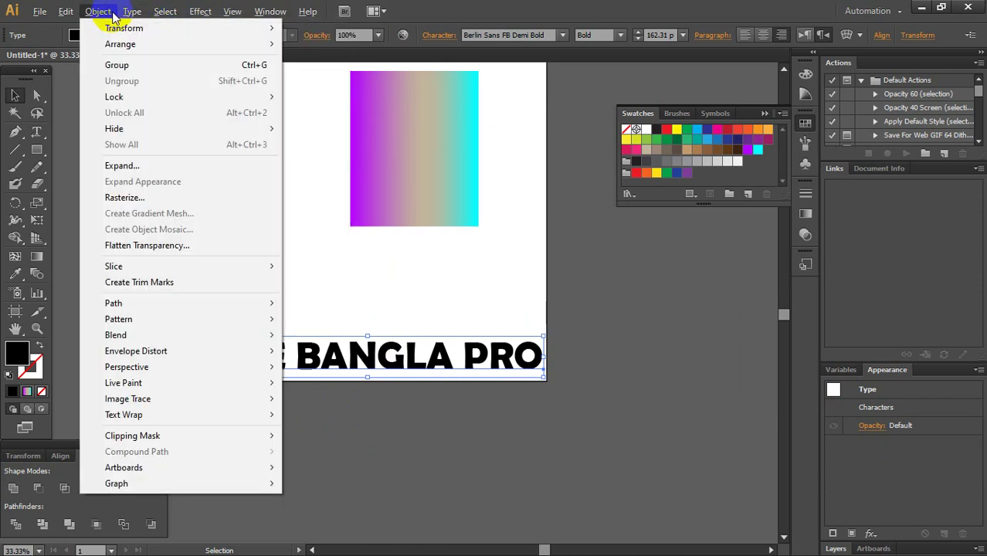
mouse_move(65, 11)
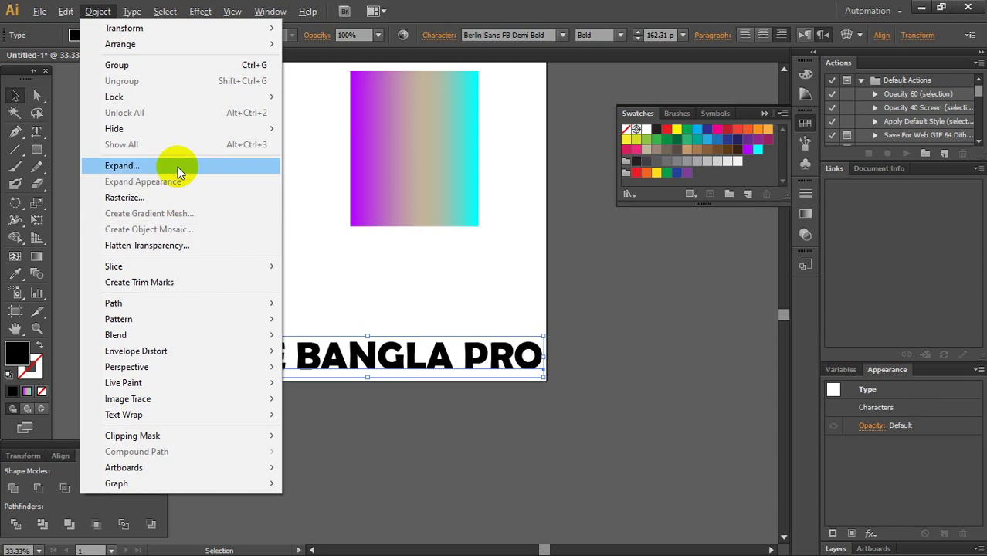
left_click(178, 167)
left_click(460, 364)
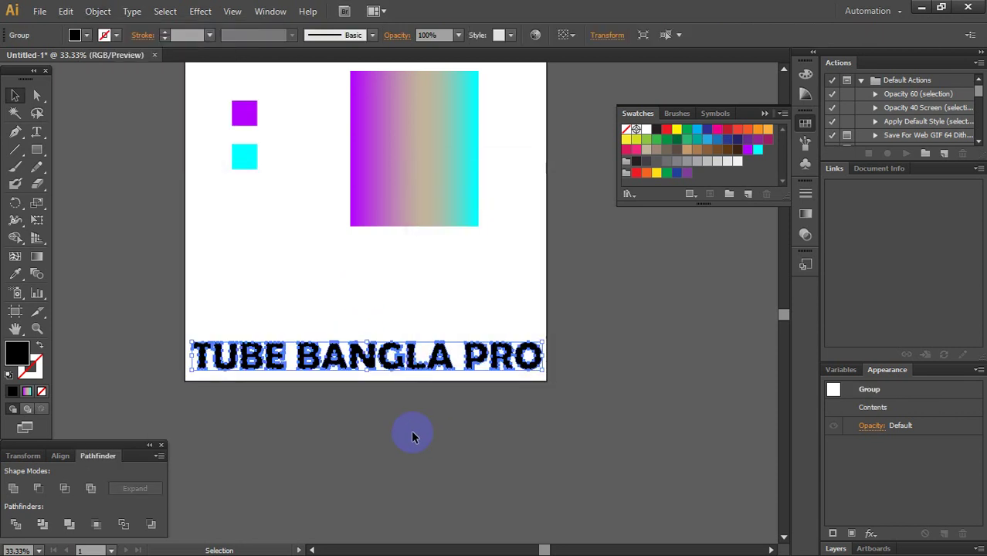
- Apply the purple, tan and cyan gradient to the letter B of BANGLA in the expanded text group
left_click(412, 432)
left_click(370, 355)
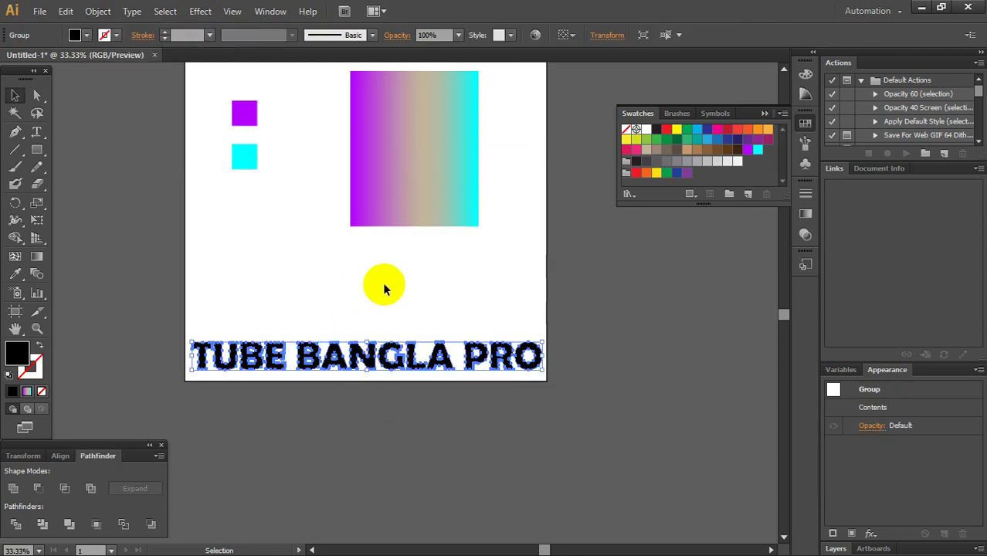
left_click(36, 255)
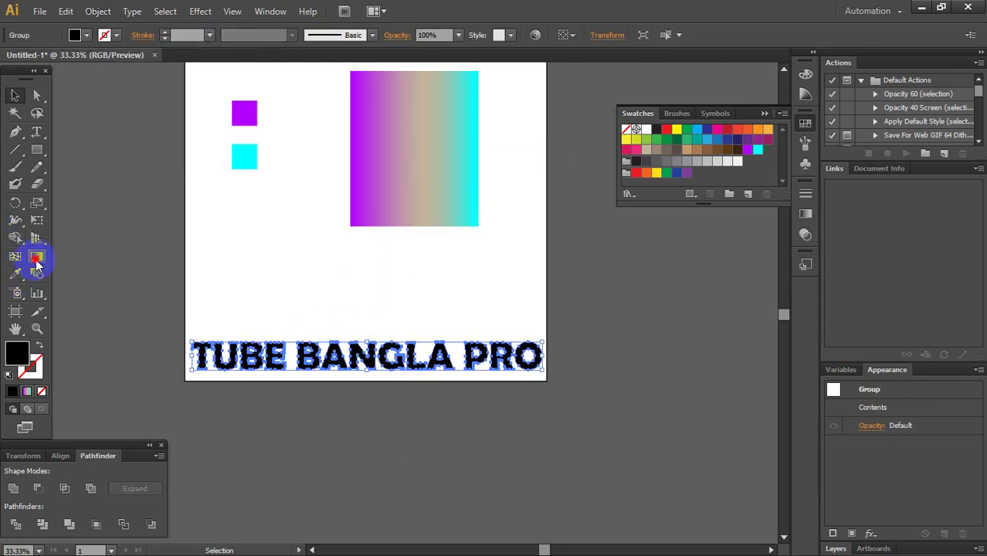
left_click(312, 359)
scroll(342, 378, "up", 1)
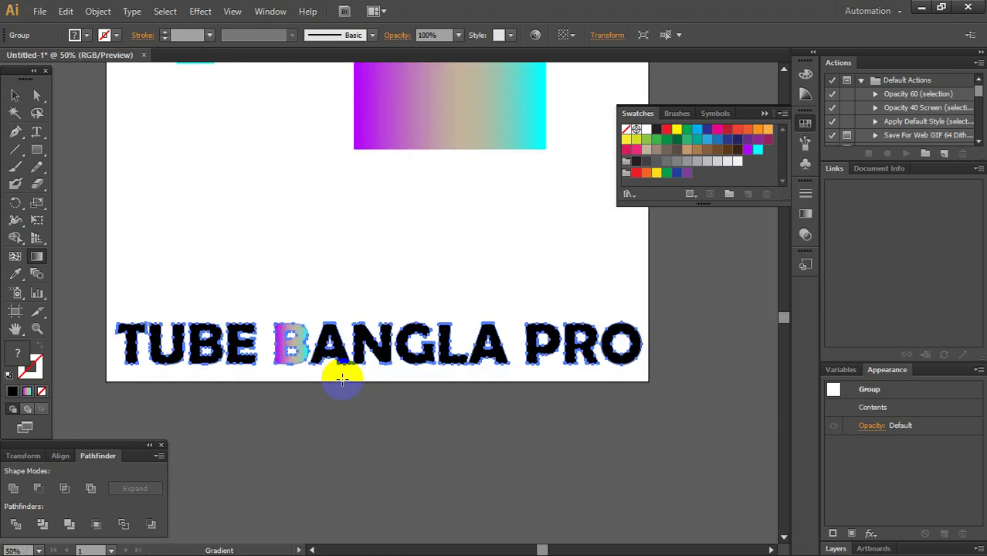
scroll(291, 345, "down", 1)
scroll(297, 355, "up", 1)
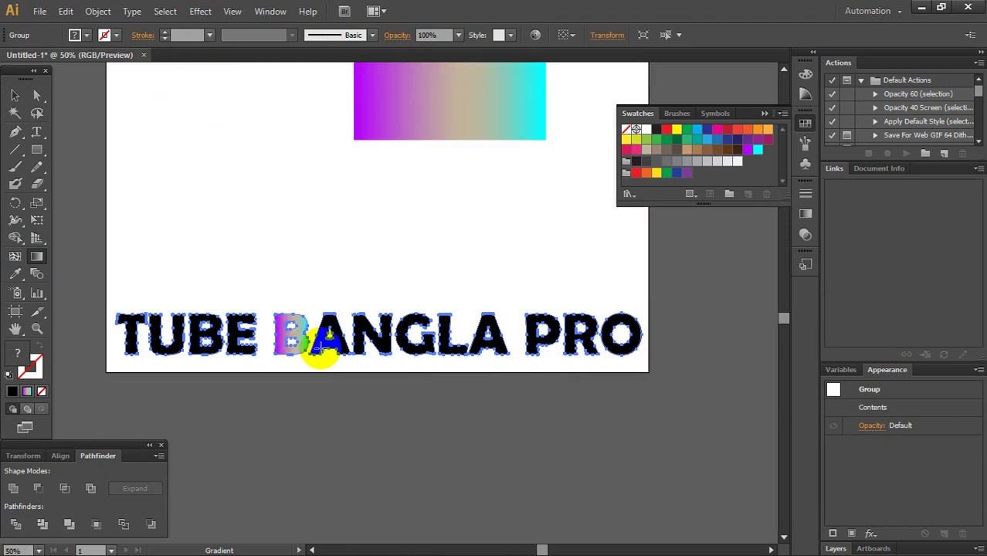
left_click(14, 95)
- Ungroup the expanded TUBE BANGLA PRO lettering into separate letters and clear the selection
left_click(286, 298)
scroll(277, 405, "up", 2)
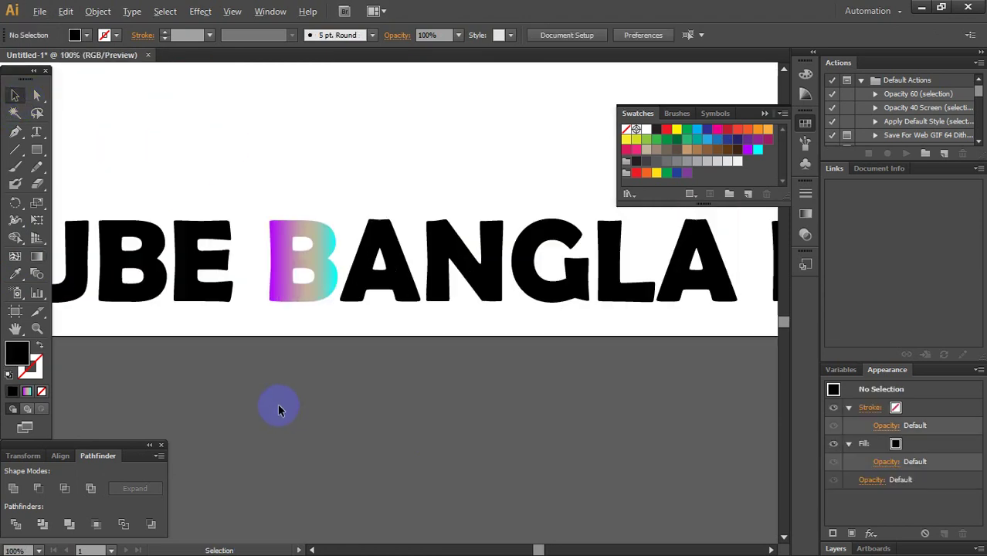
left_click(304, 292)
left_click(318, 366)
left_click(307, 288)
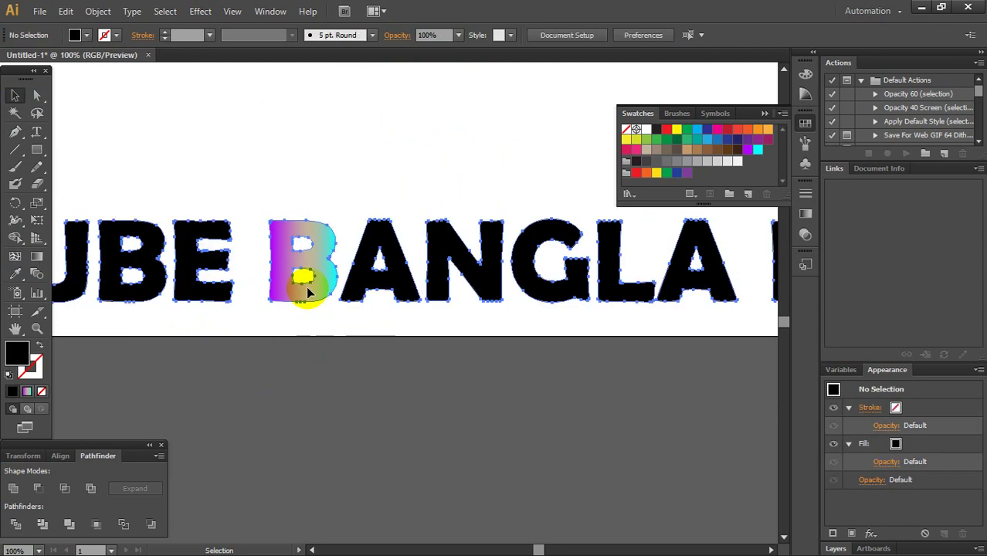
scroll(301, 294, "down", 1)
right_click(334, 274)
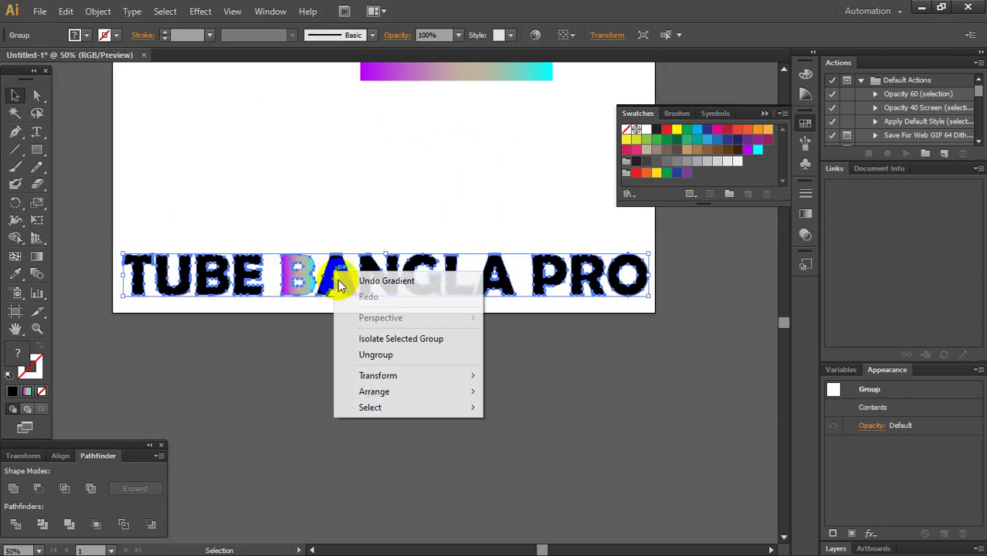
left_click(364, 359)
left_click(300, 393)
- Change the right gradient stop of the letter B in BANGLA to the brown swatch C=40 M=70 Y=100 K=50
left_click(282, 296)
scroll(284, 298, "up", 1)
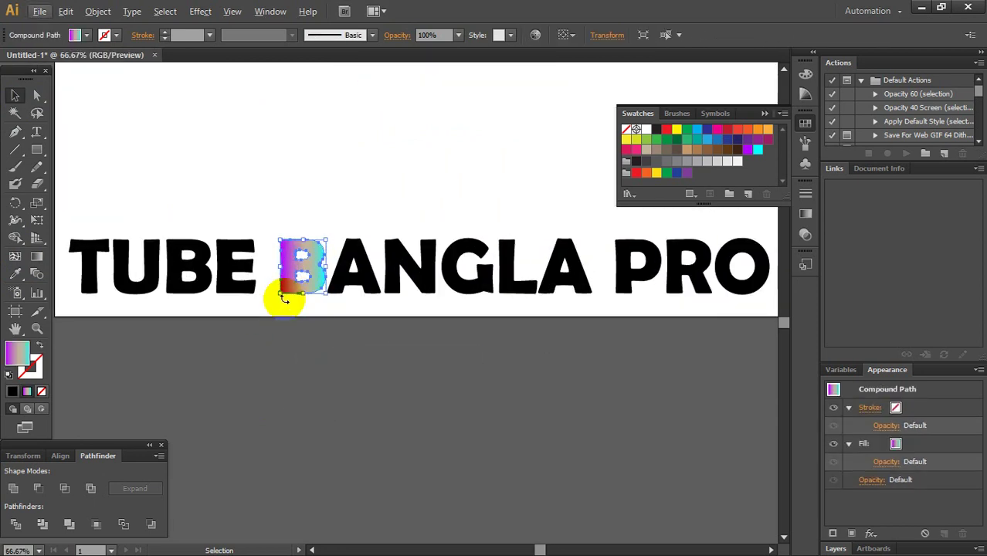
scroll(284, 298, "up", 2)
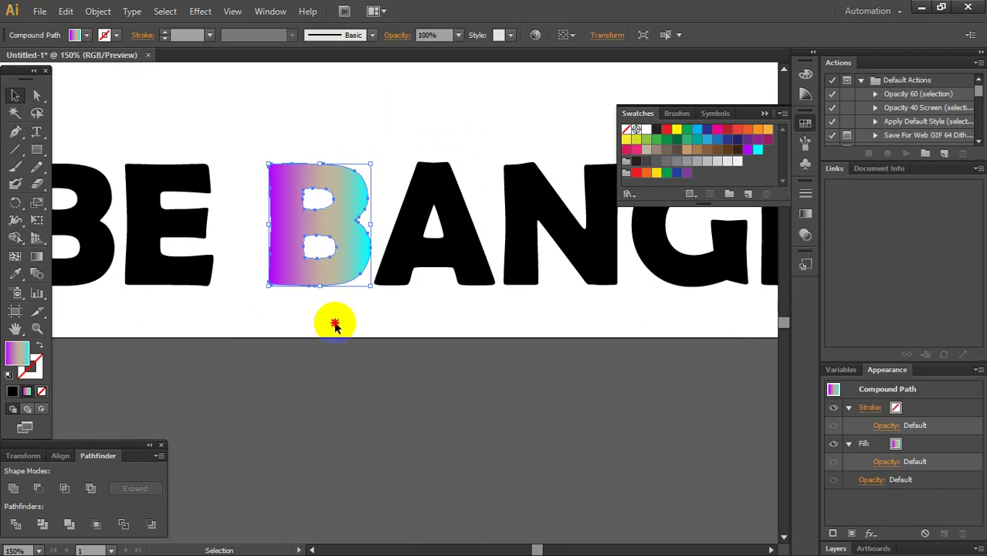
left_click(37, 256)
scroll(346, 226, "up", 1)
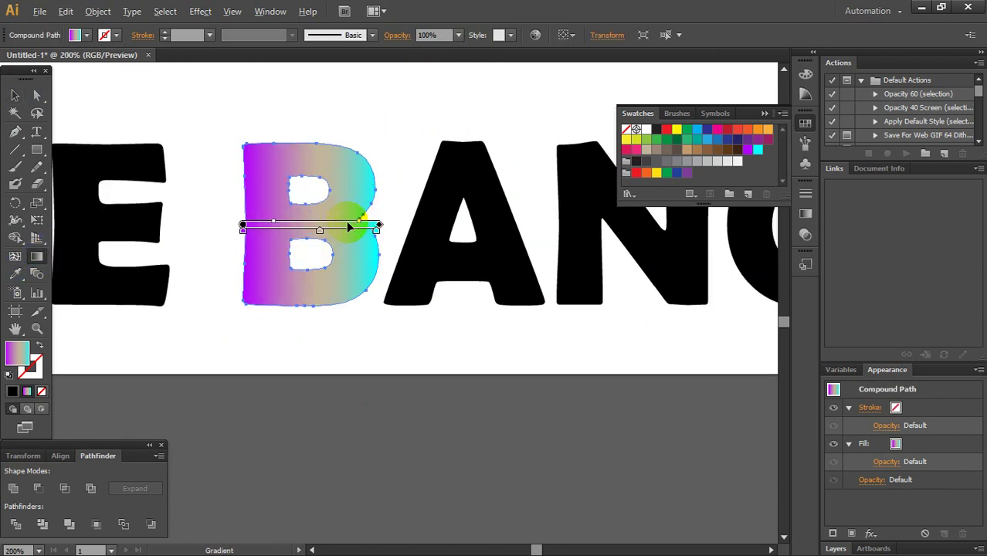
double_click(376, 231)
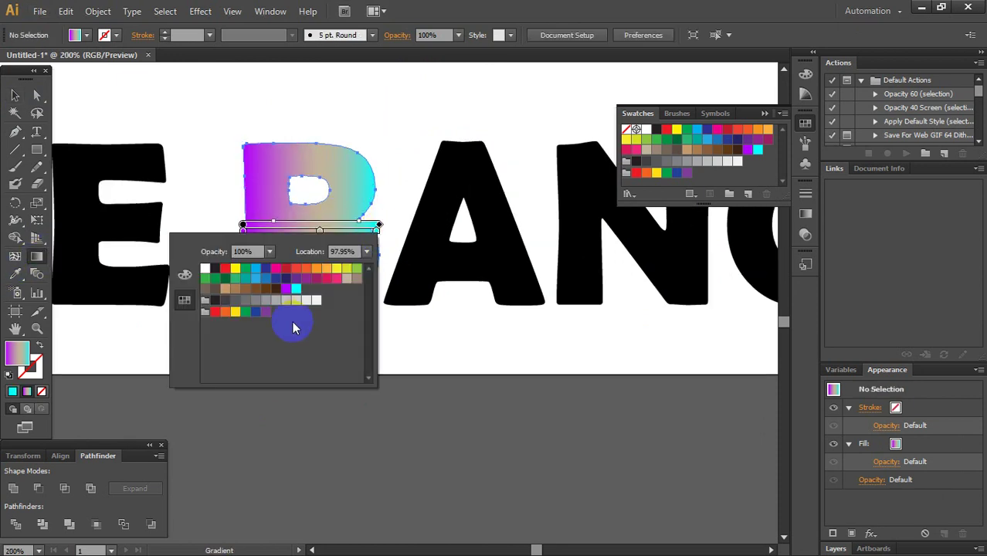
left_click(265, 288)
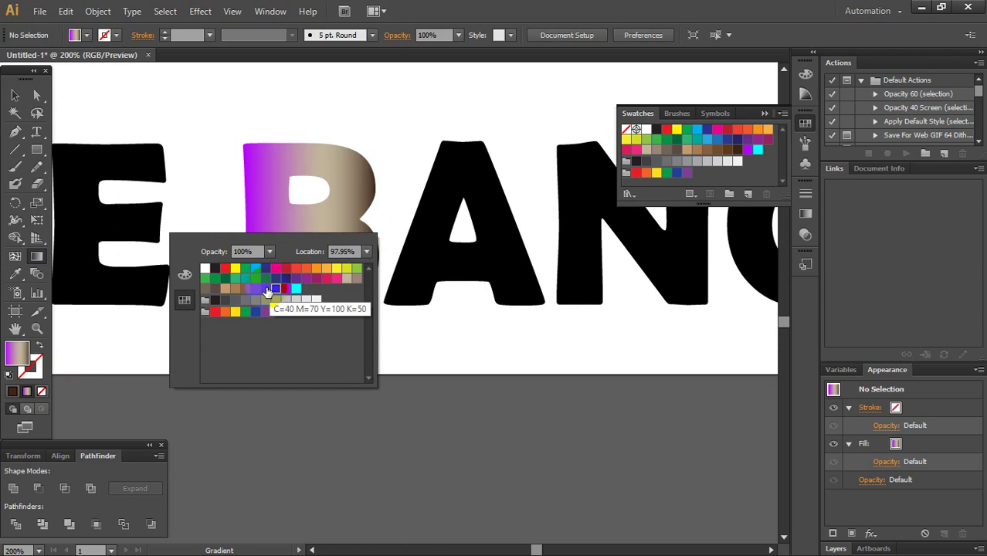
left_click(307, 241)
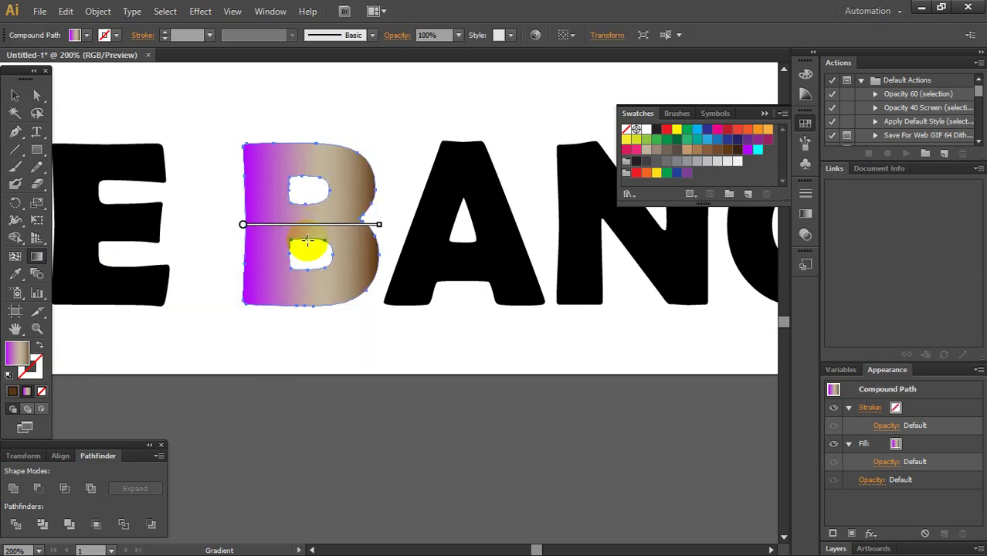
- Change the left gradient stop of the letter B in BANGLA to the red swatch and clear the selection
double_click(241, 227)
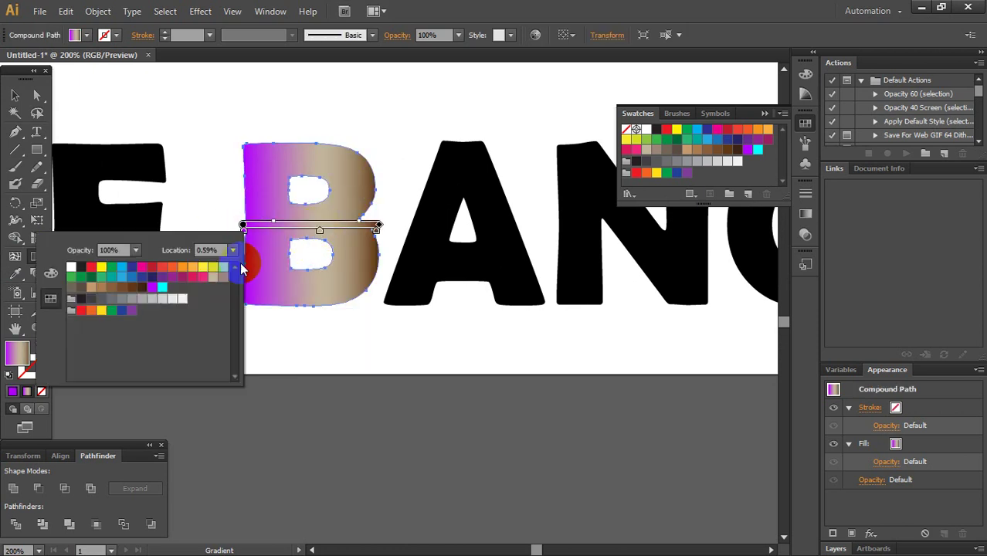
left_click(92, 267)
left_click(11, 100)
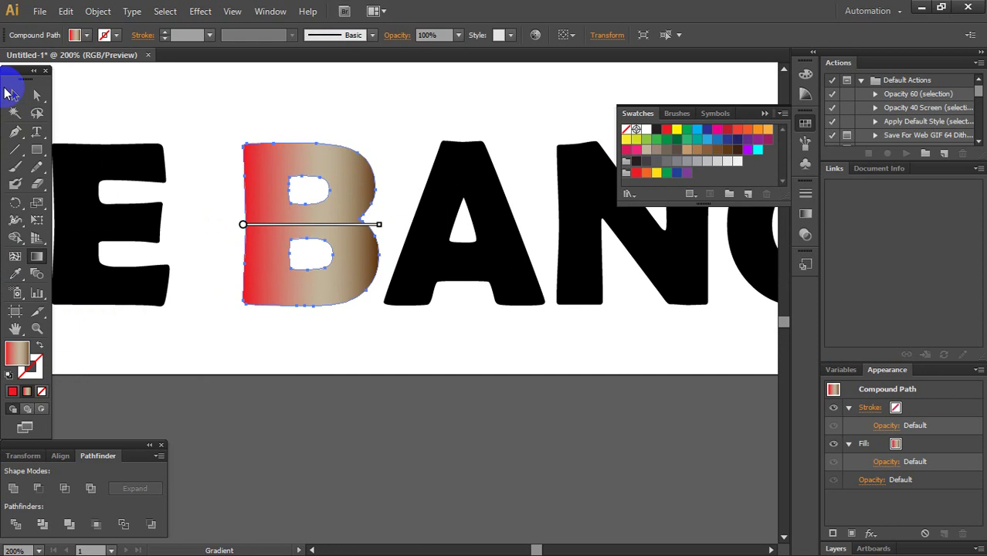
left_click(320, 353)
scroll(317, 353, "down", 2)
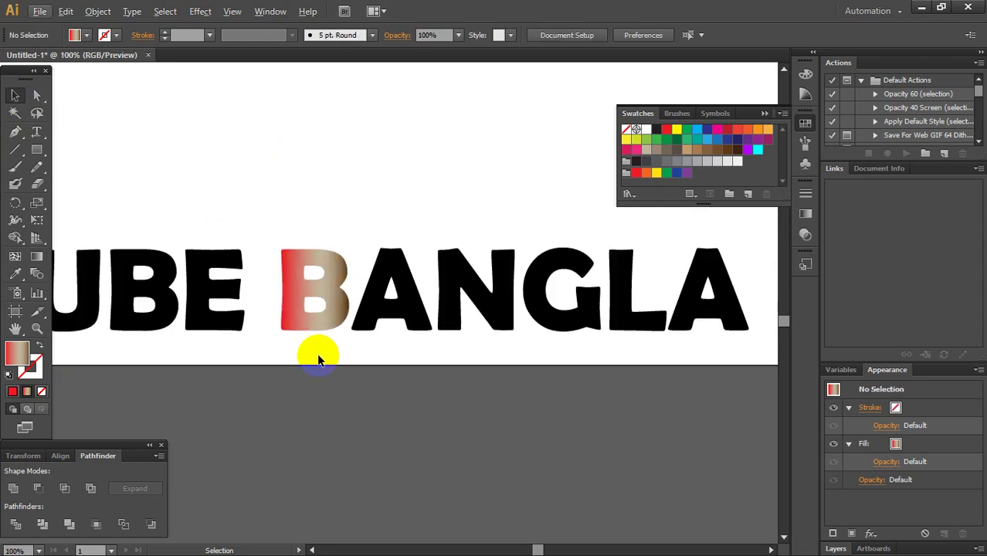
- Redraw the gradient on the B of BANGLA at several diagonals, ending with a short one from red at lower right to brown at upper left
left_click(318, 295)
left_click(36, 256)
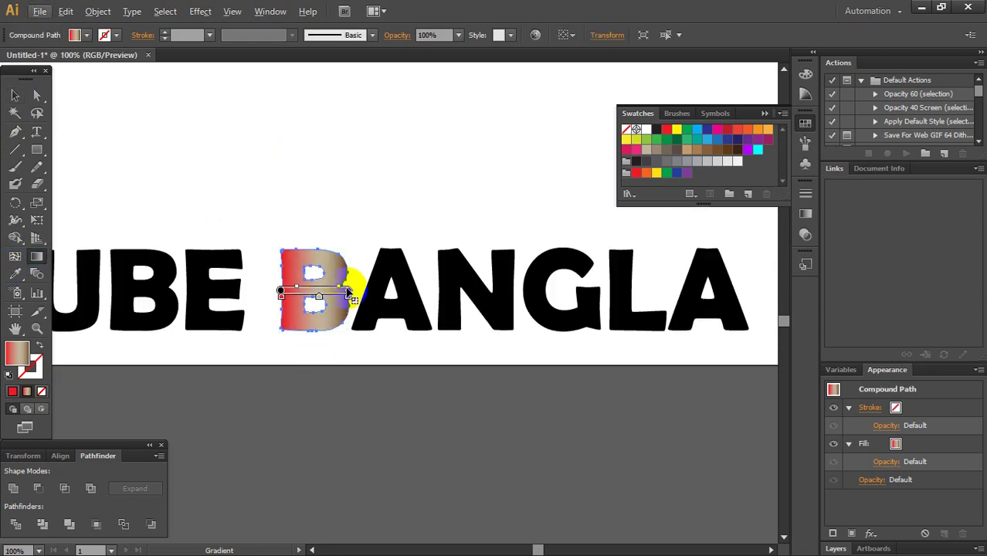
left_click_drag(350, 291, 326, 238)
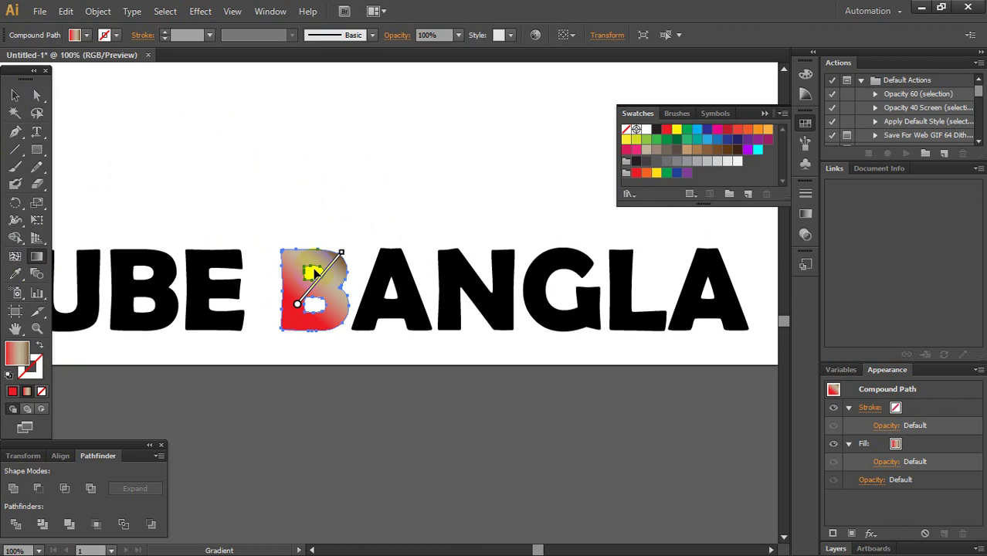
left_click_drag(315, 280, 297, 303)
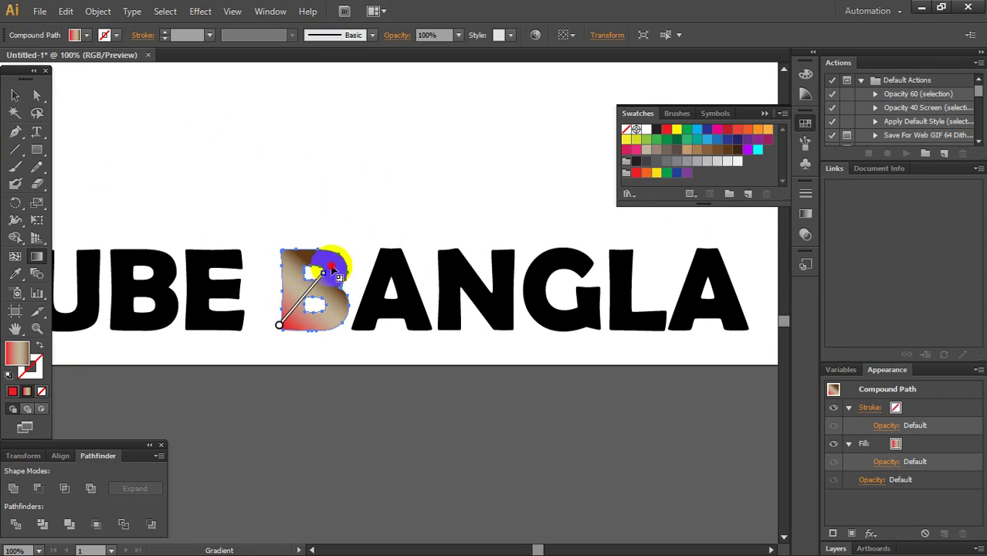
left_click_drag(335, 269, 313, 255)
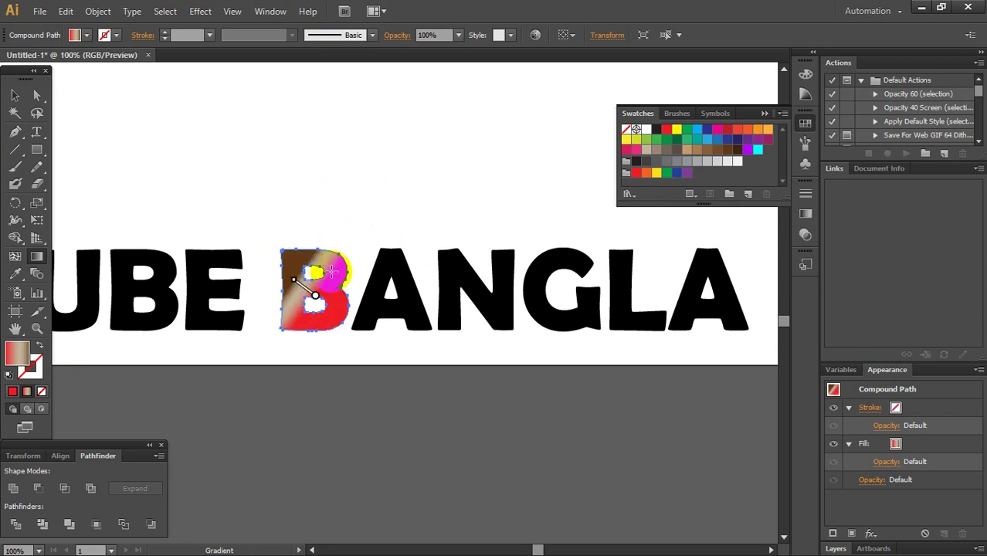
- Set the linear gradient angle of the letter B to 152°, reverse its colour order and clear the selection
left_click(804, 213)
left_click(709, 239)
type("152")
key("Return")
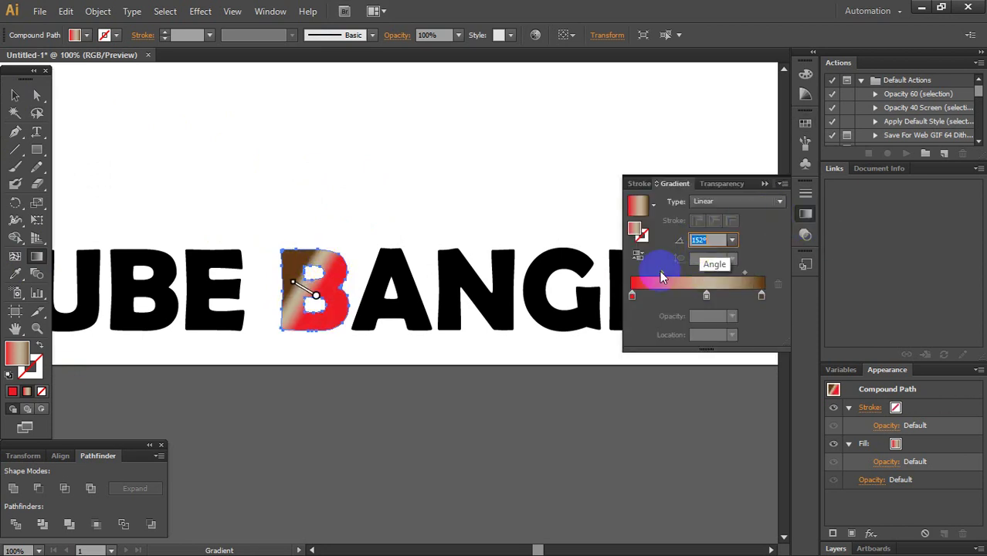
left_click(638, 255)
left_click(13, 96)
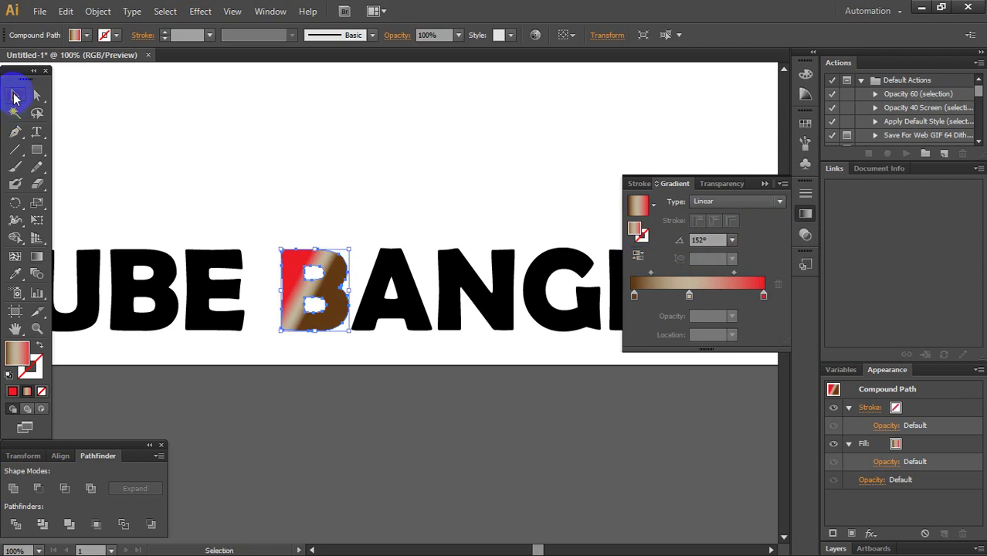
left_click(291, 154)
- Collapse the gradient settings and review the whole artboard with the finished lettering and gradient square
key("ctrl+0")
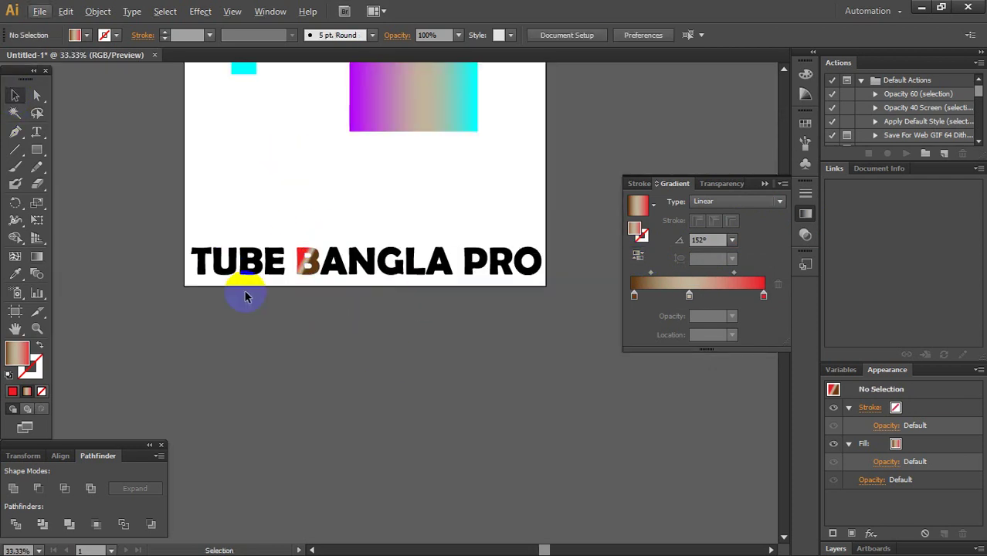
scroll(247, 291, "up", 3)
scroll(248, 292, "up", 1)
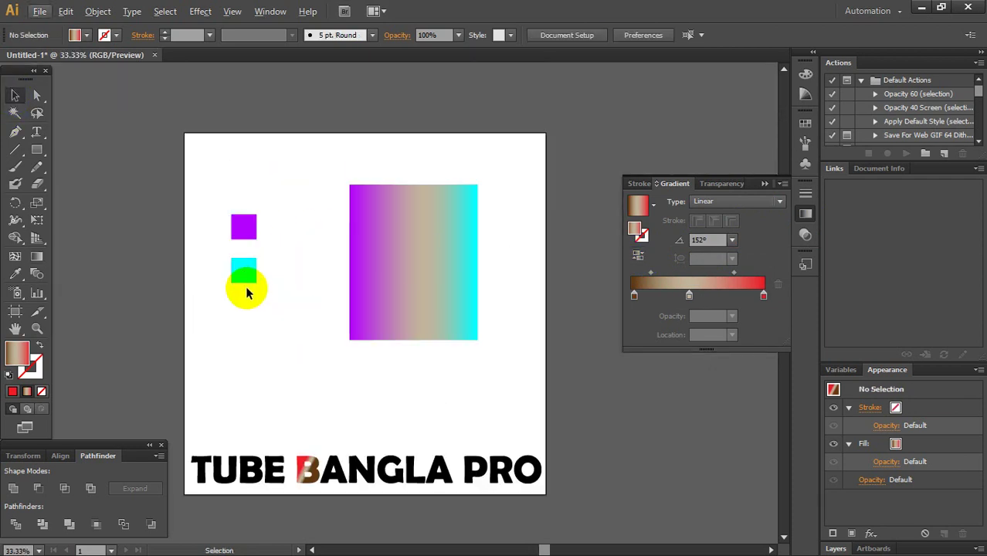
scroll(247, 291, "down", 3)
left_click(805, 213)
scroll(271, 174, "up", 2)
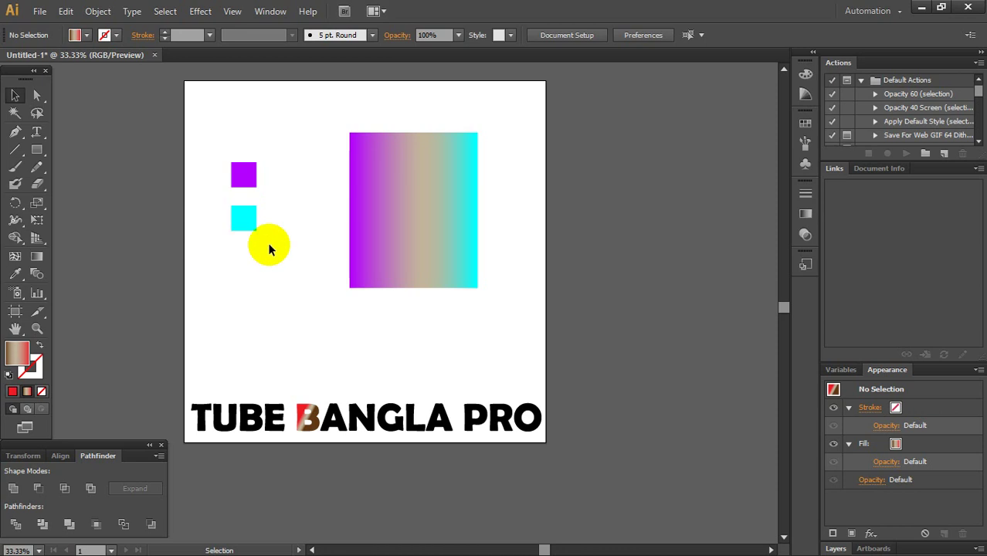
key("a")
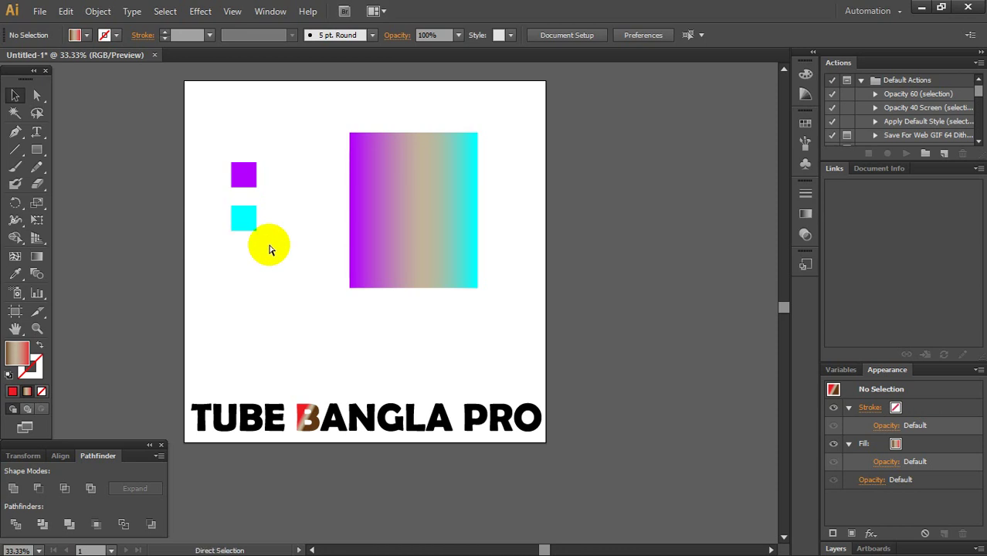